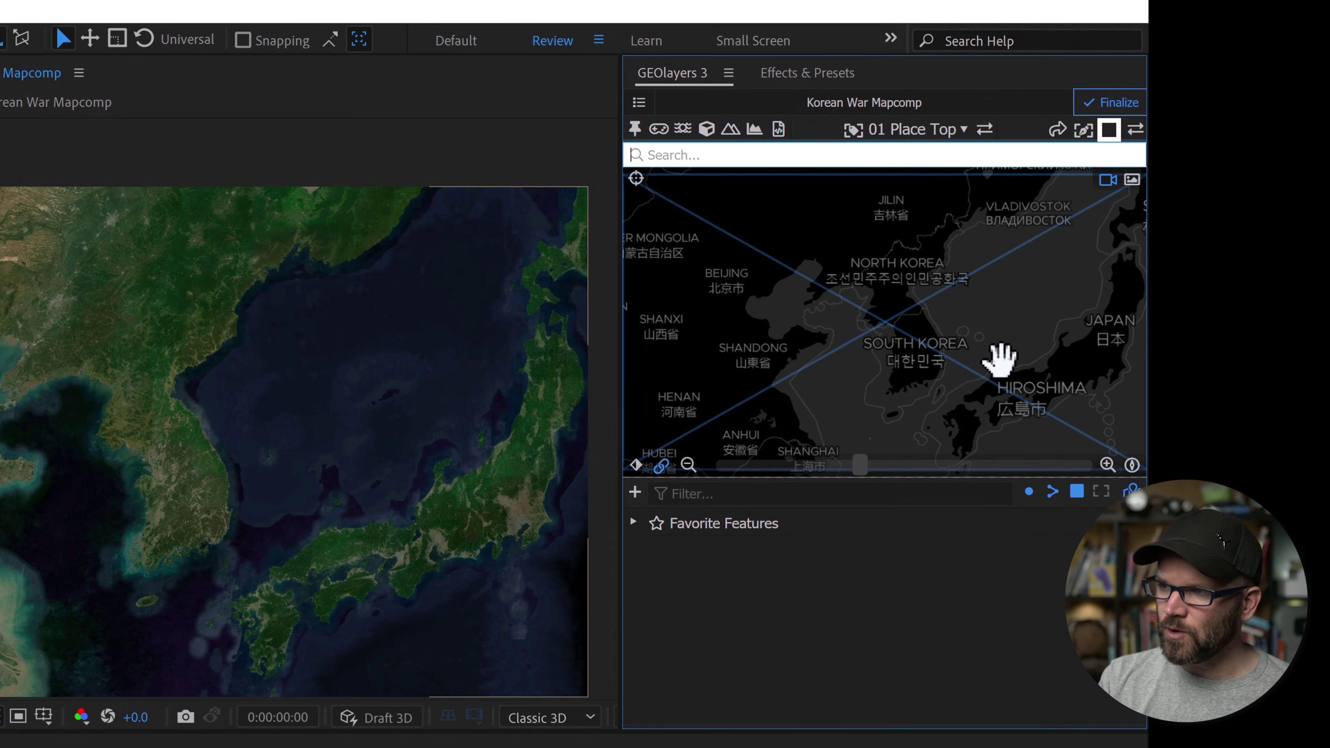
Search GEOlayers for North Korea and South Korea and add each Sovereign Country result
{"action": "type", "text": "korth"}
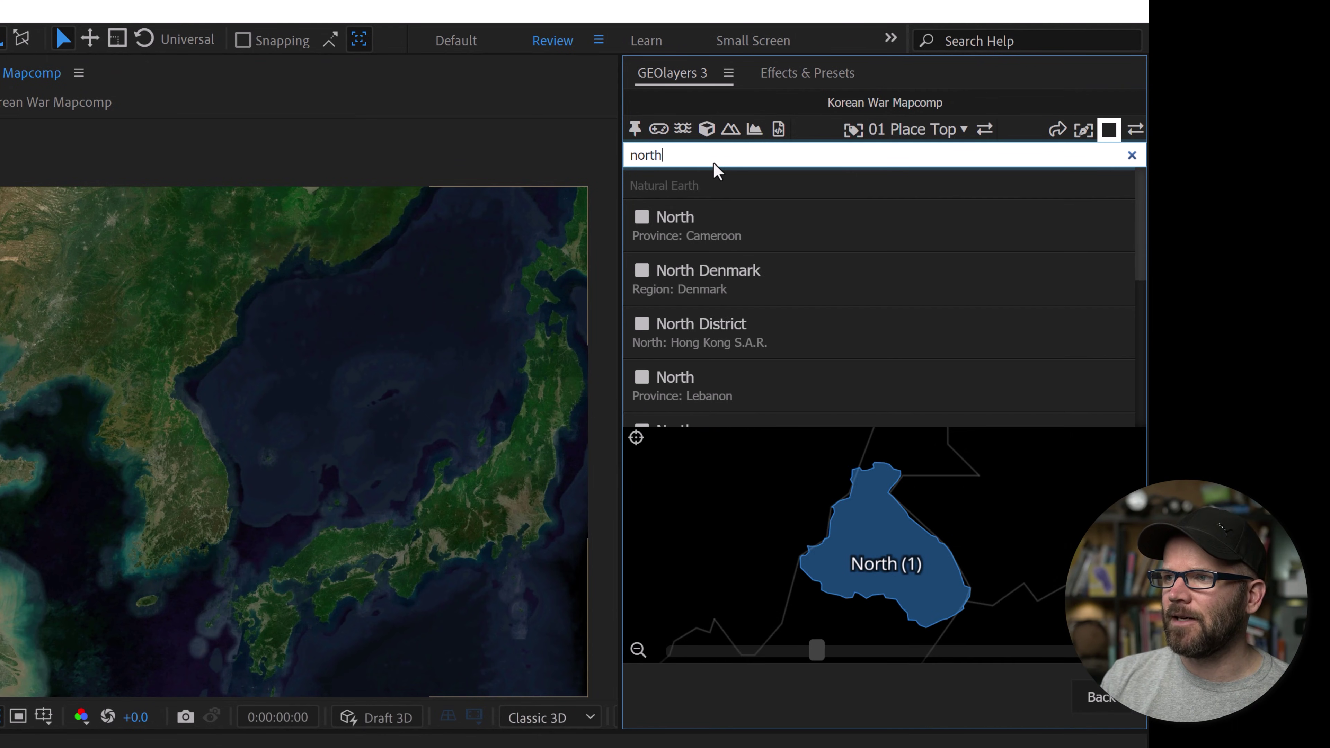
{"action": "type", "text": " korea"}
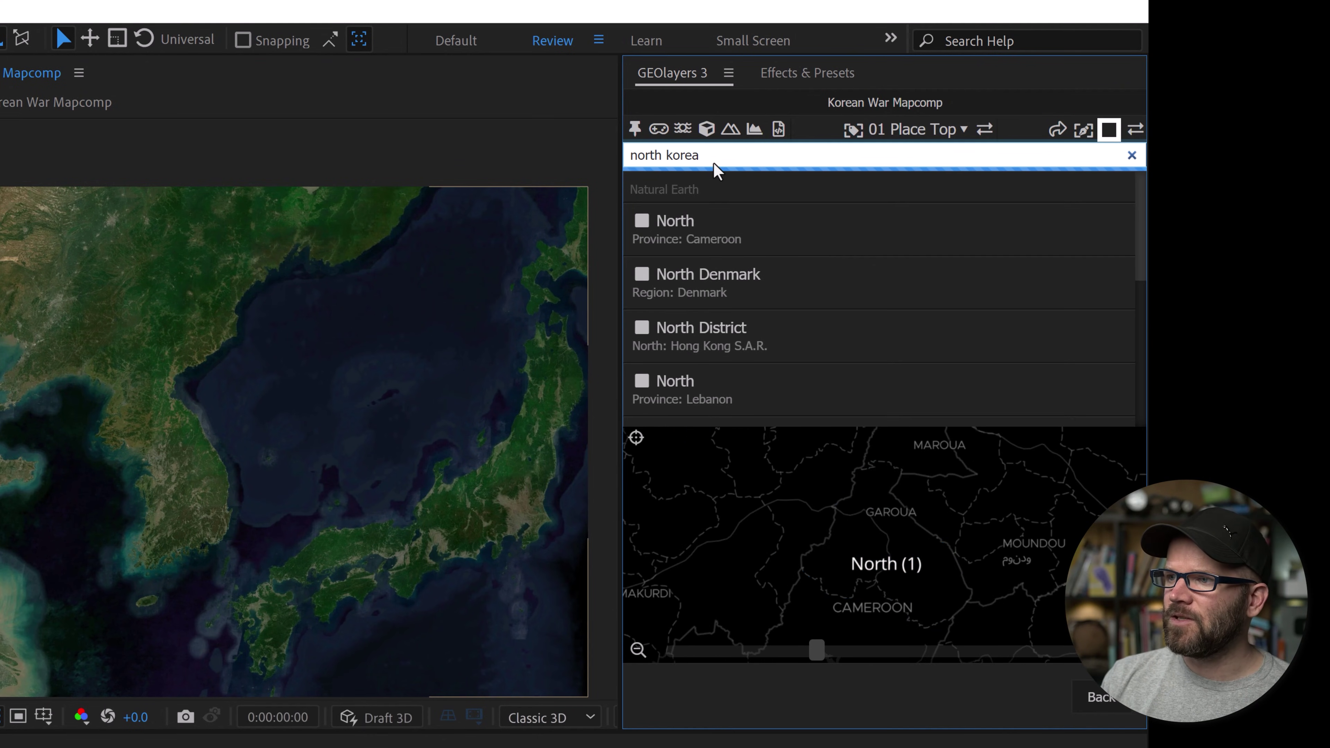
{"action": "mouse_move", "coordinate": [677, 231]}
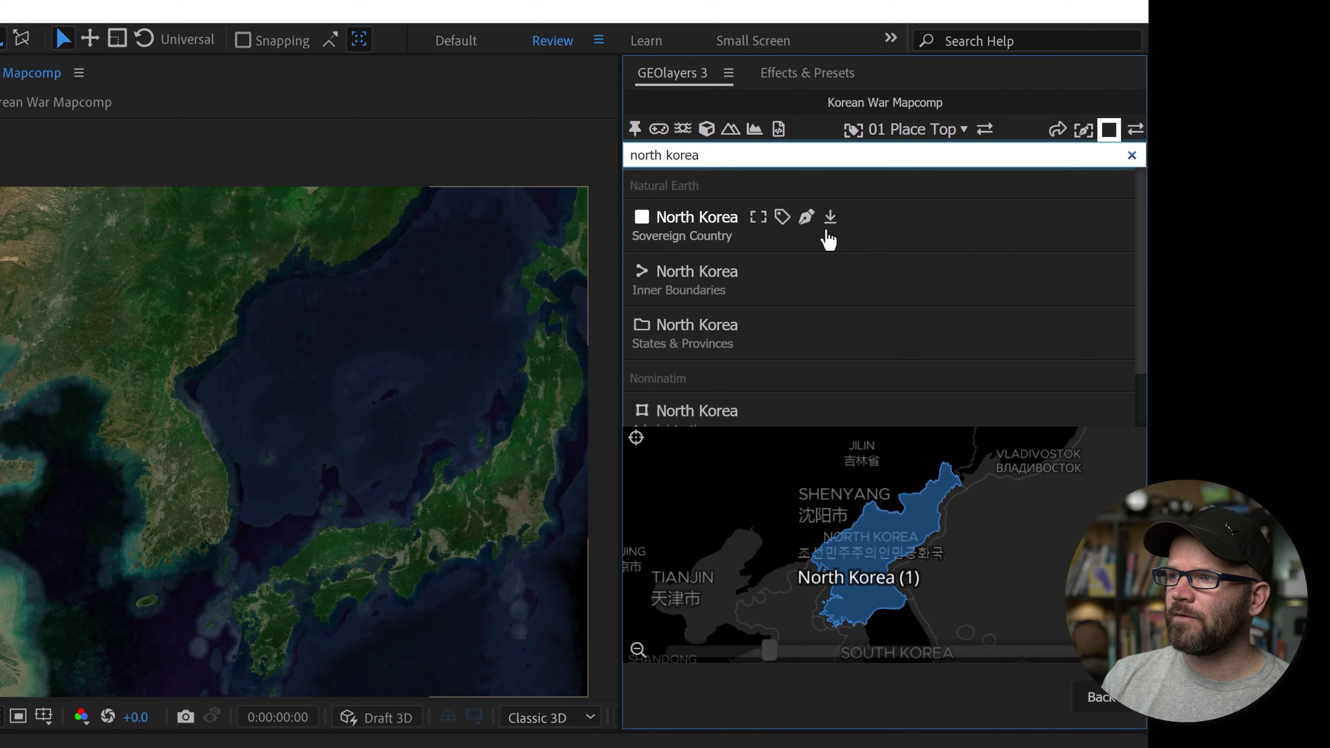
{"action": "left_click", "coordinate": [831, 217]}
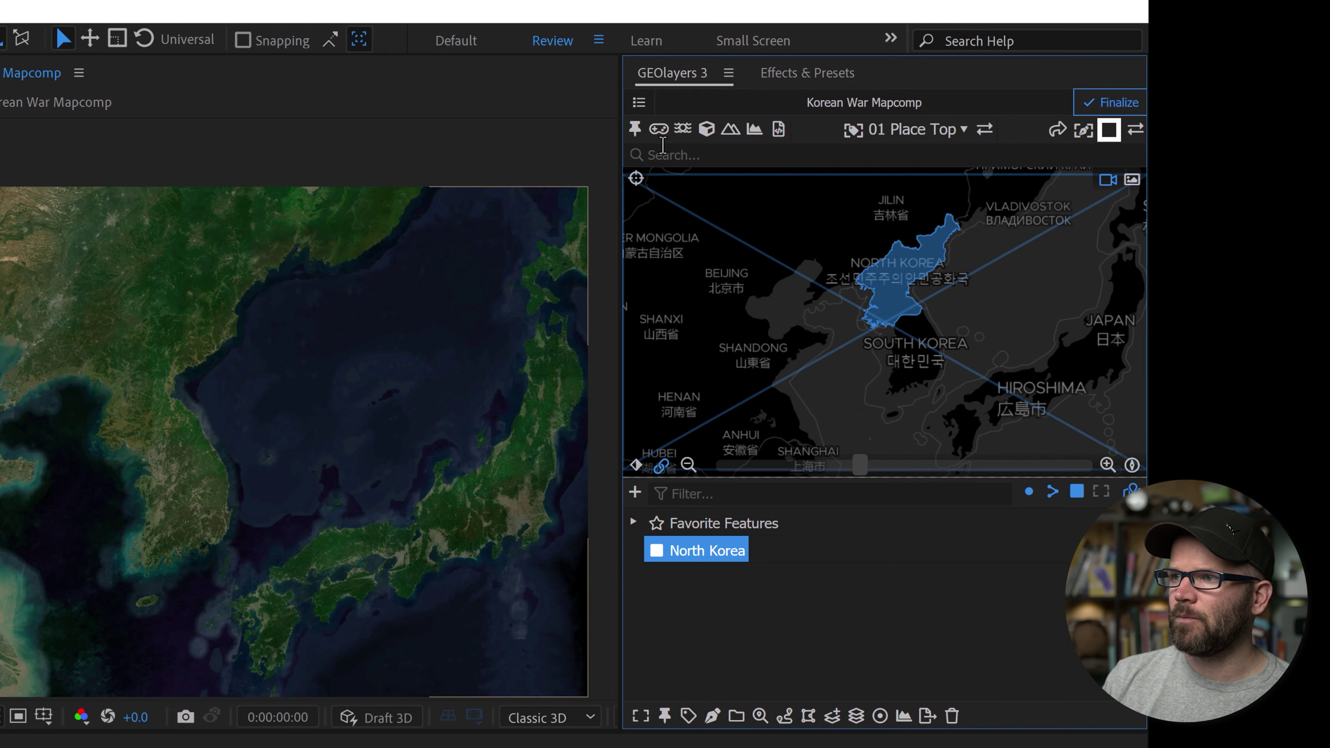
{"action": "left_click", "coordinate": [677, 155]}
{"action": "type", "text": "south "}
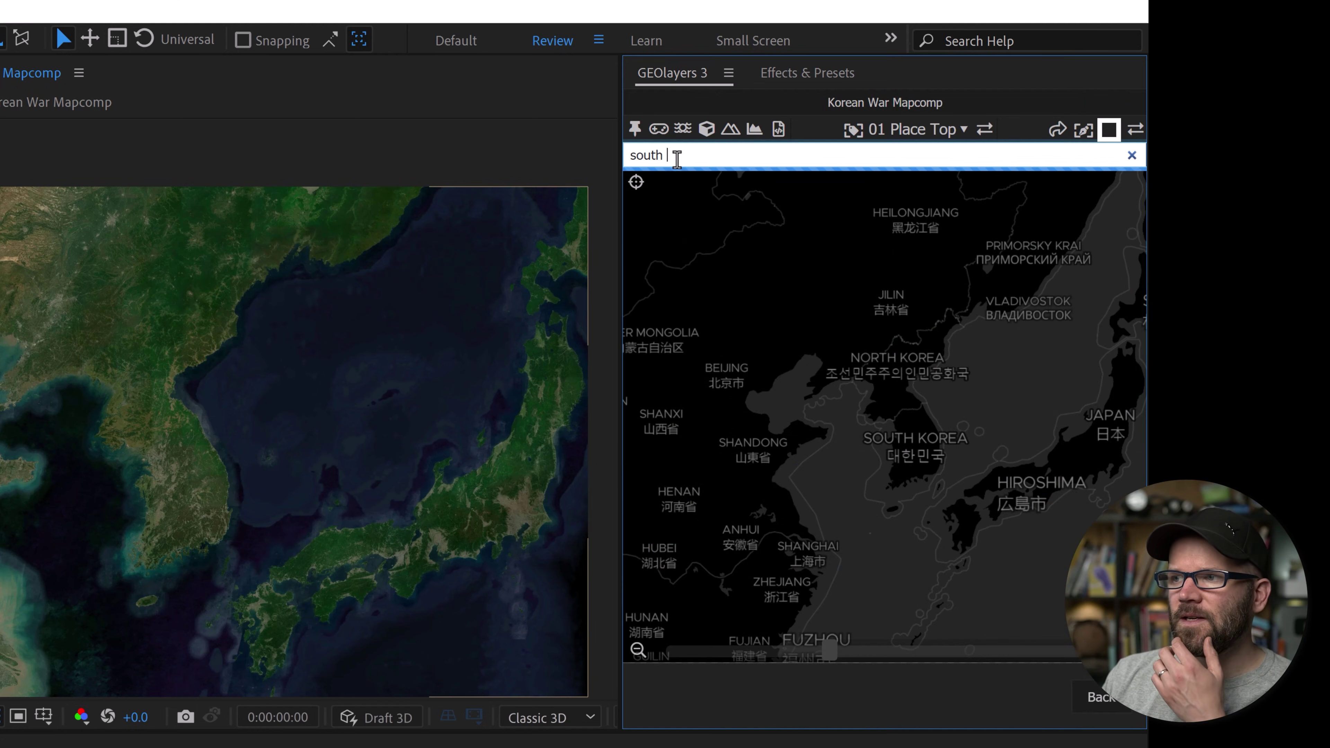
{"action": "type", "text": "korea"}
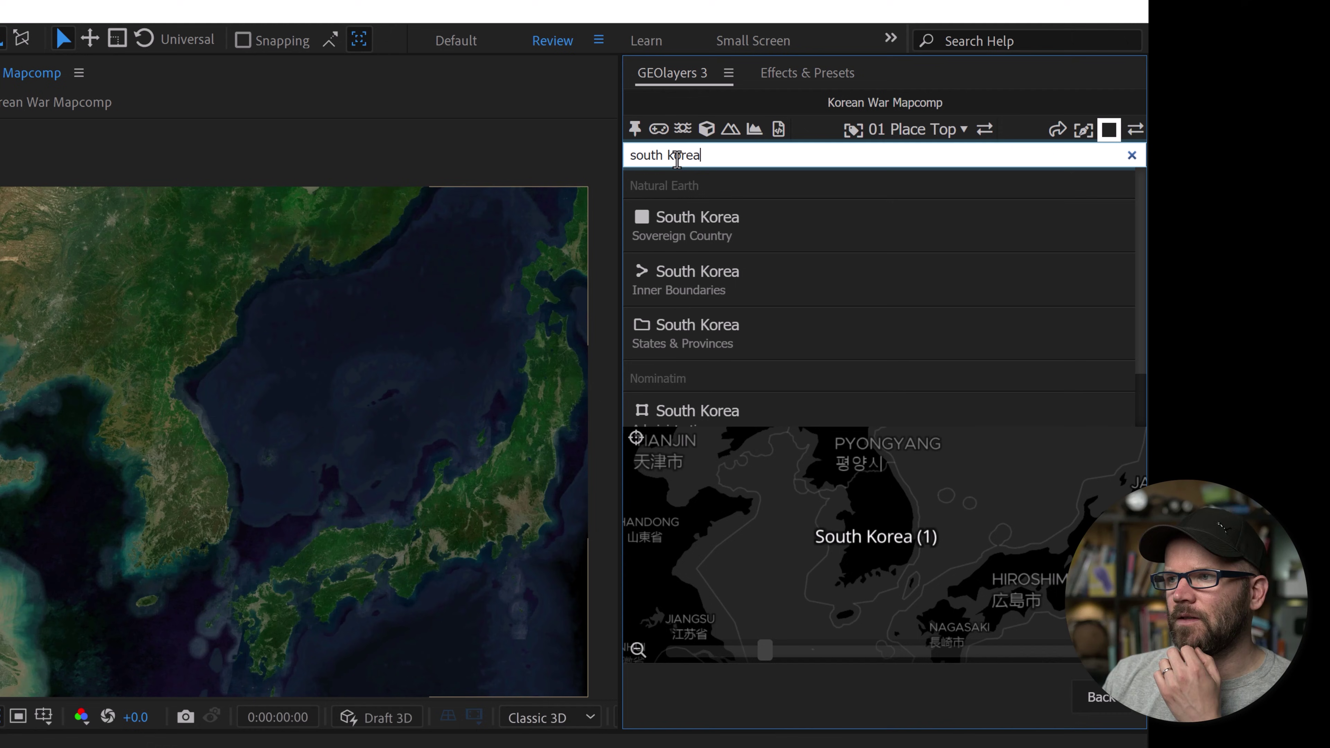
{"action": "mouse_move", "coordinate": [713, 249]}
{"action": "left_click", "coordinate": [831, 217]}
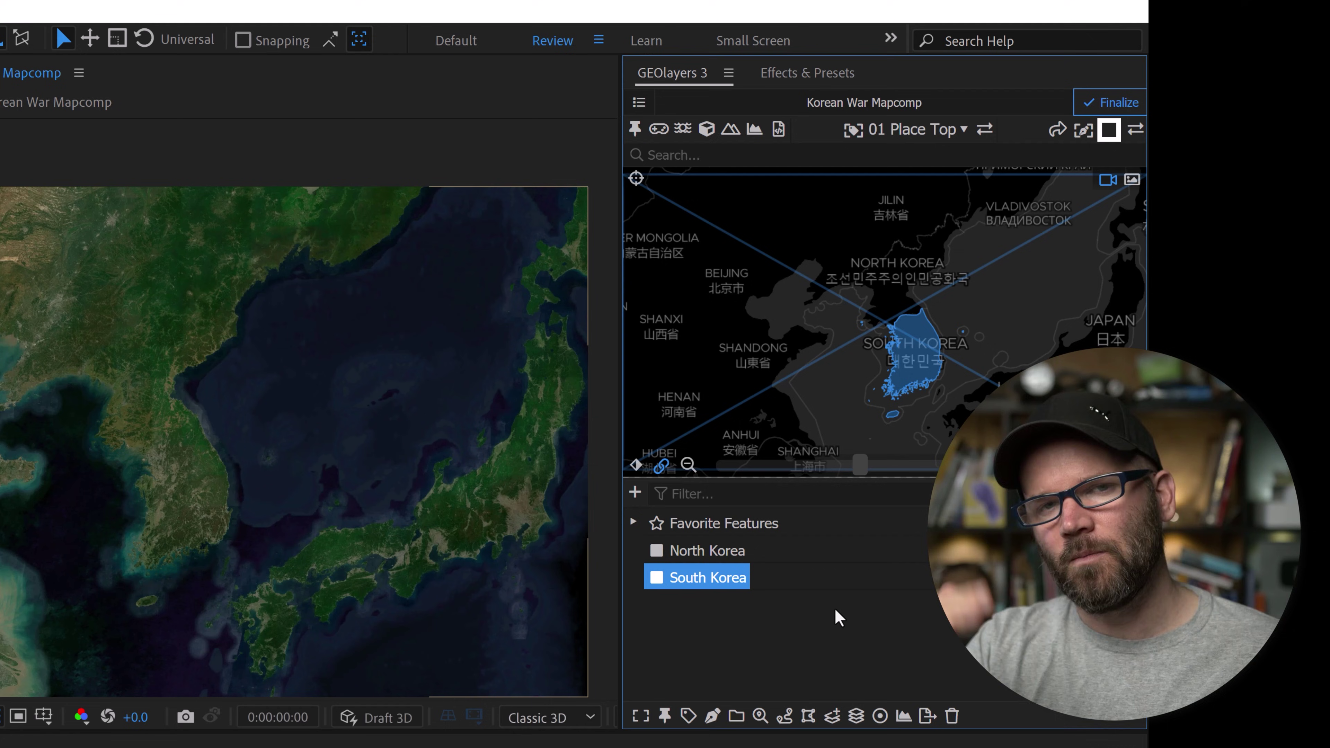
Select both the North Korea and South Korea features and merge them into one
{"action": "left_click", "coordinate": [706, 550]}
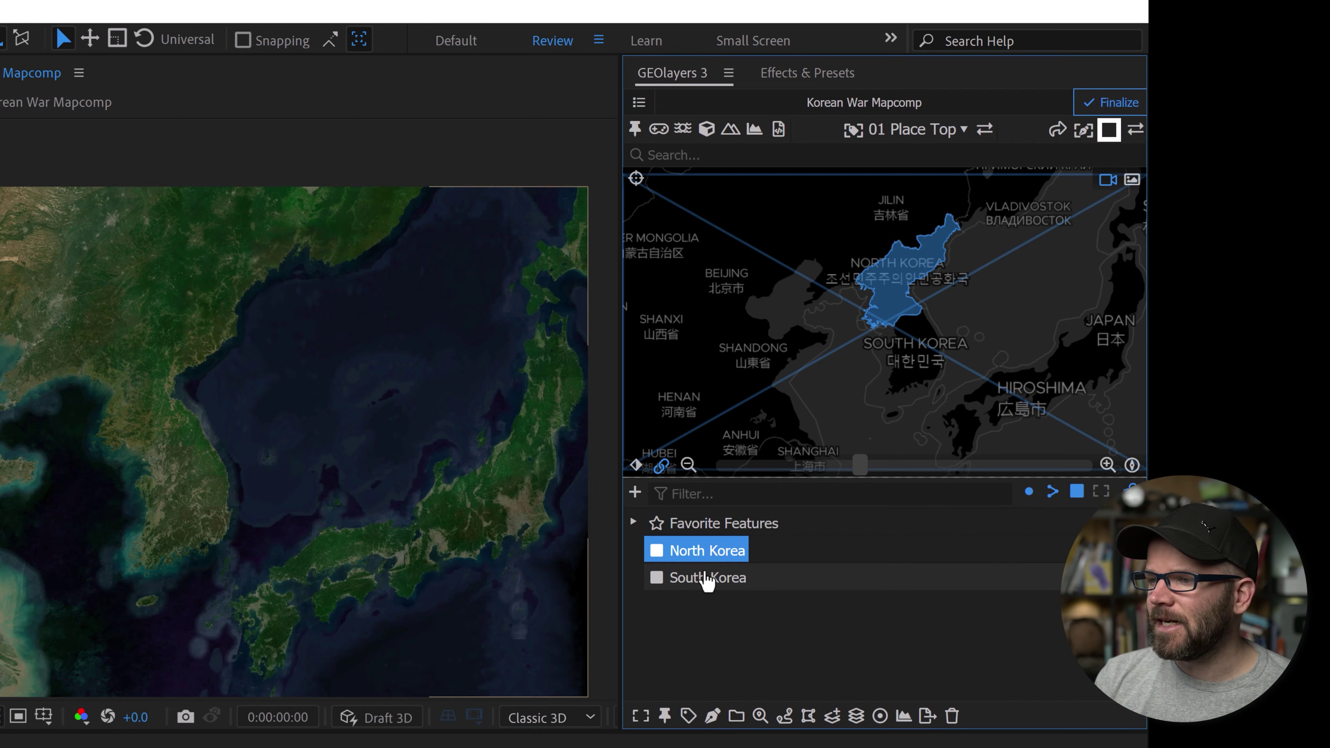
{"action": "left_click", "coordinate": [715, 582]}
{"action": "left_click", "coordinate": [717, 554], "text": "shift"}
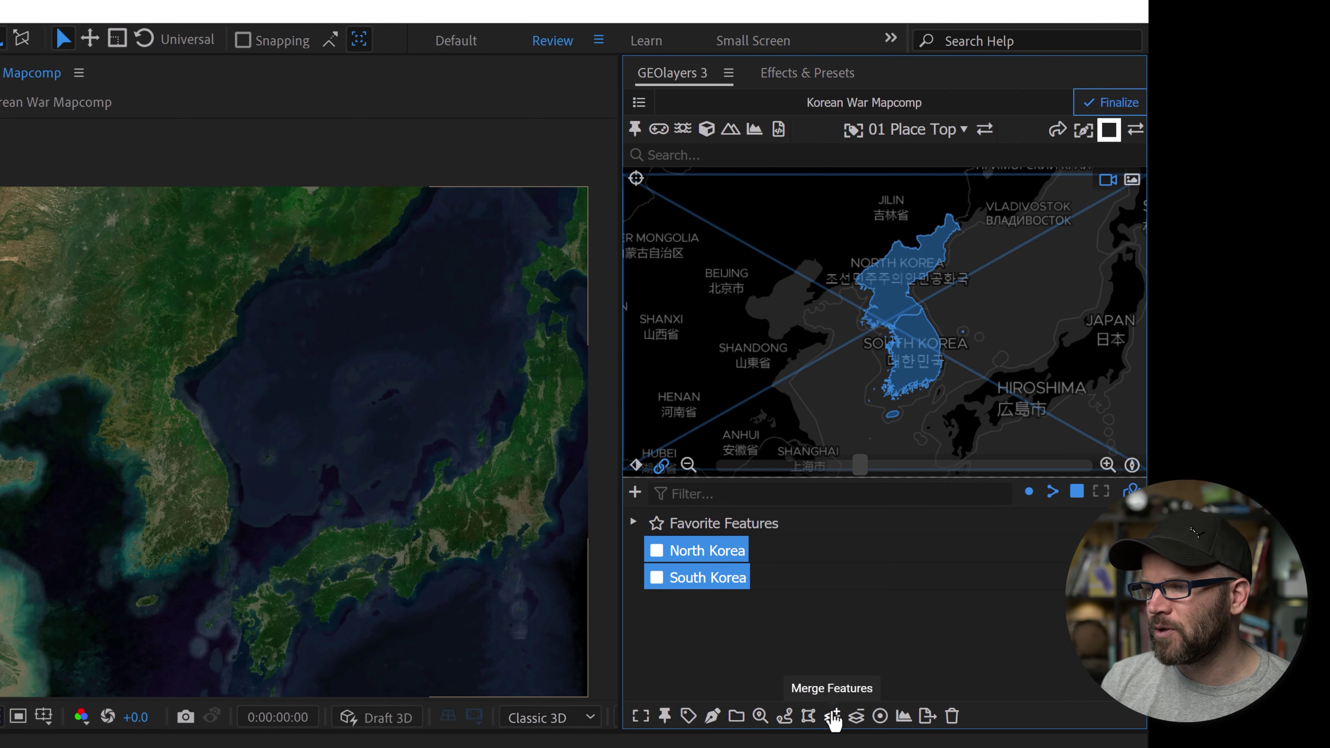
{"action": "left_click", "coordinate": [832, 717]}
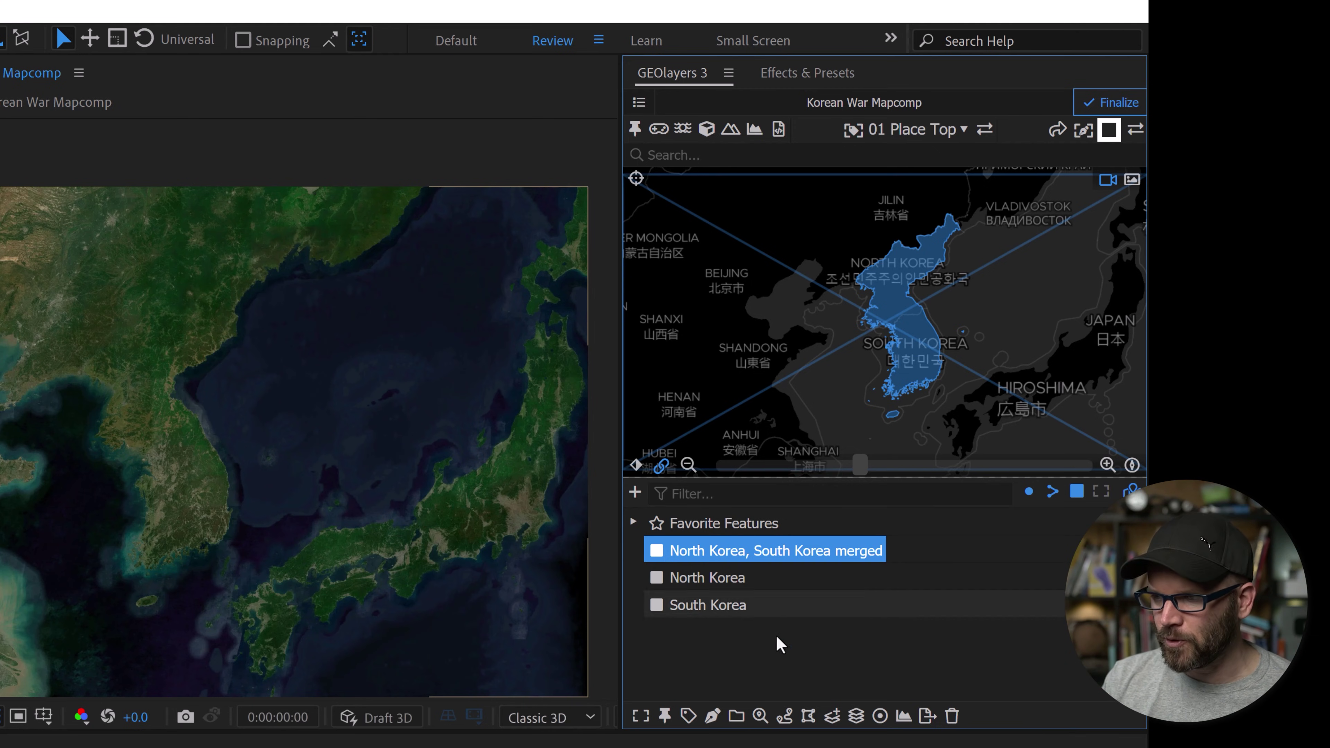
Rename the merged feature 'Korean Peninsula' and apply the change
{"action": "left_click", "coordinate": [760, 715]}
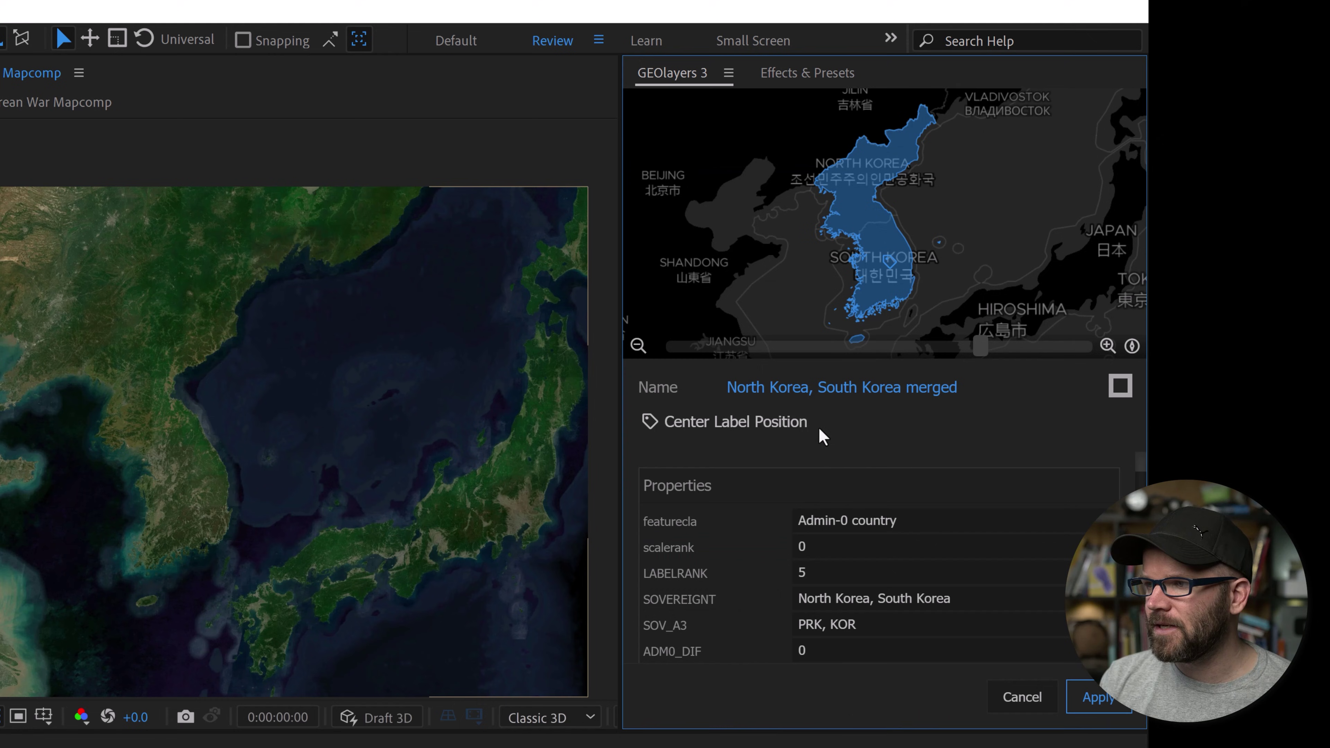
{"action": "left_click", "coordinate": [838, 398]}
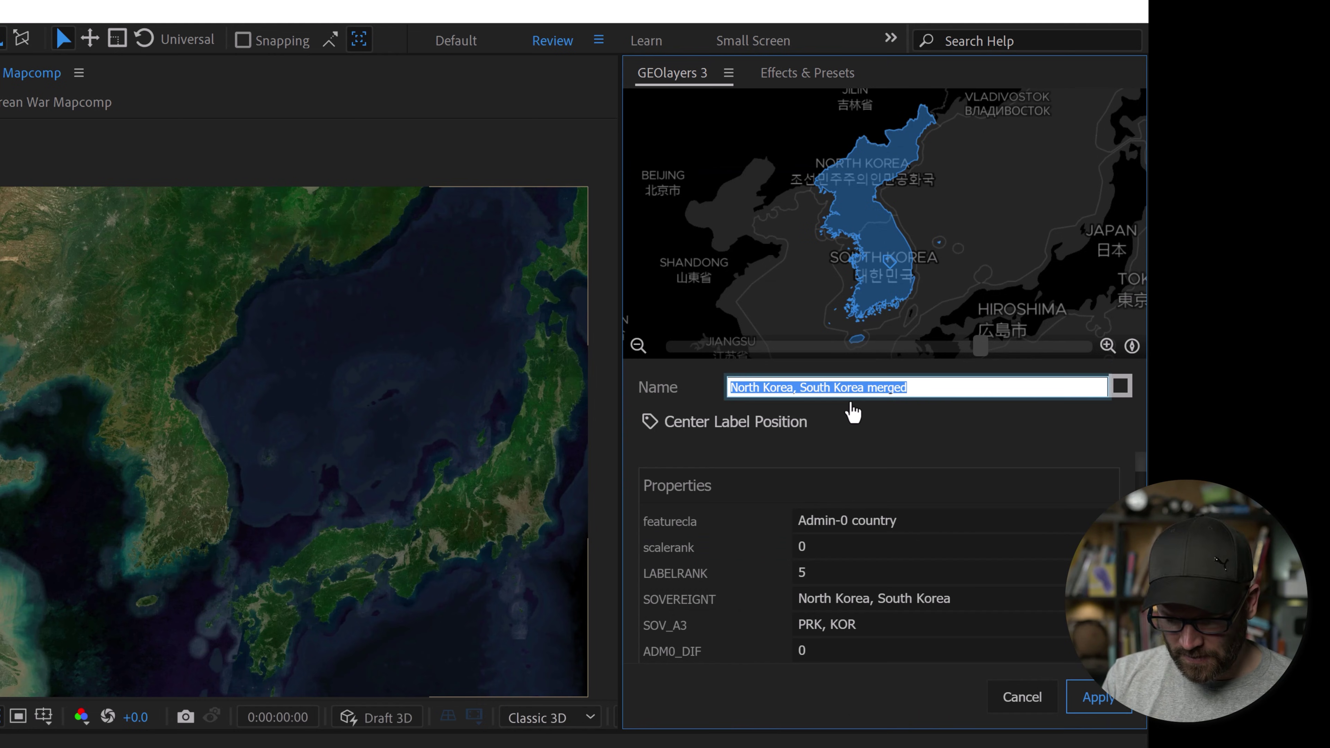
{"action": "type", "text": "Korean Peninsula"}
{"action": "key", "text": "Return"}
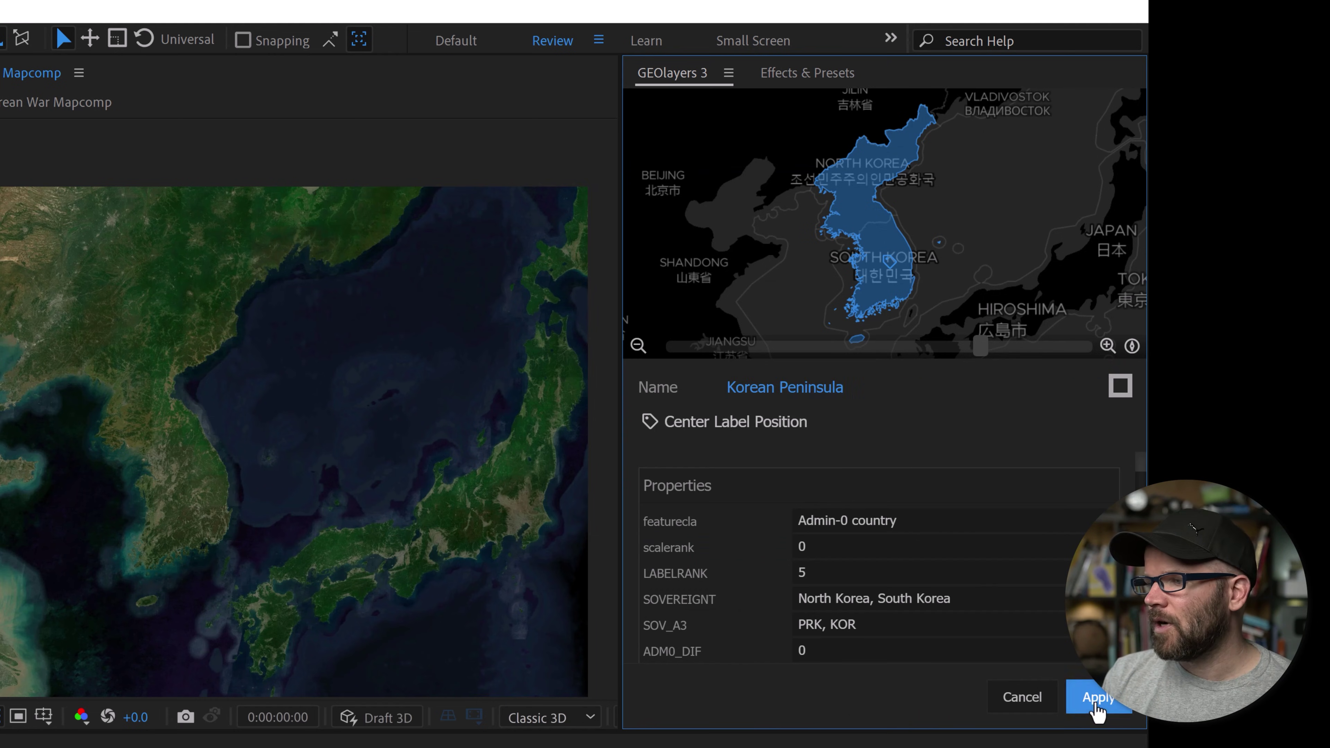
{"action": "left_click", "coordinate": [1098, 710]}
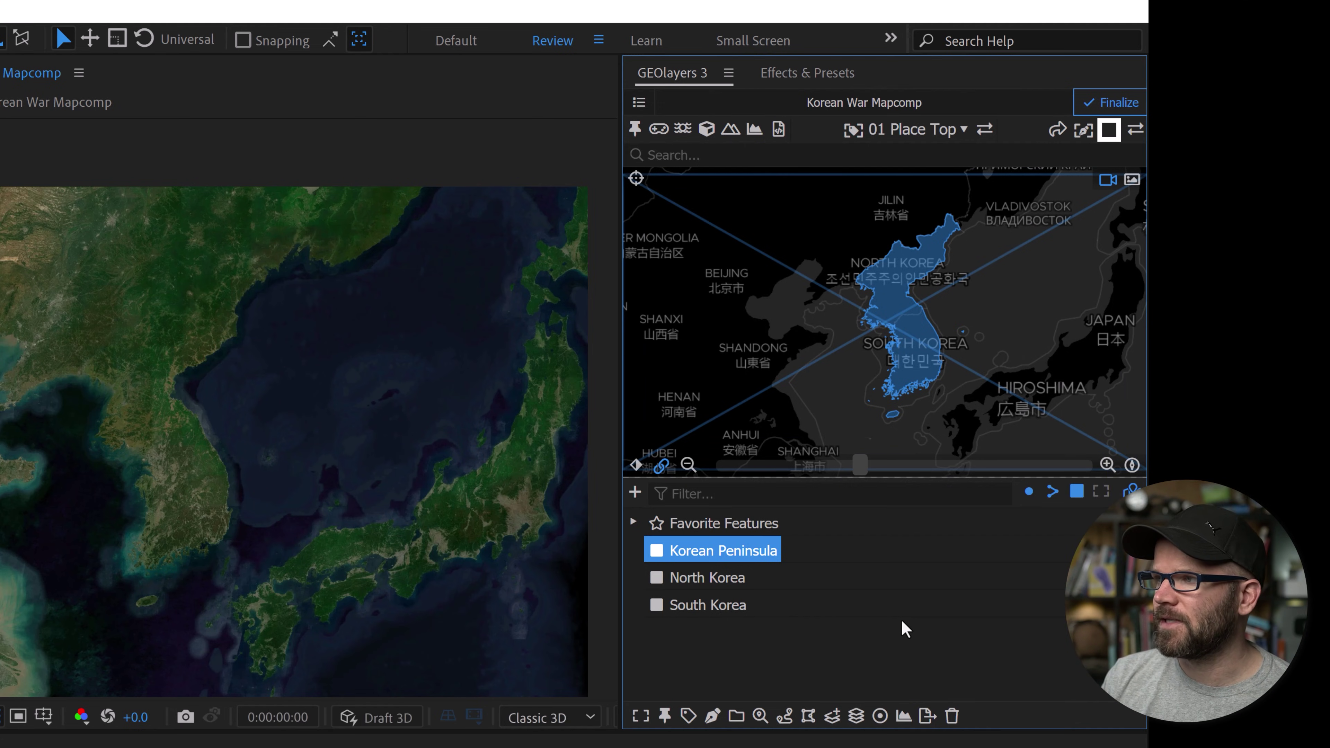
Choose the blue fill style for the features after trying and inspecting the red style
{"action": "left_click", "coordinate": [1108, 131]}
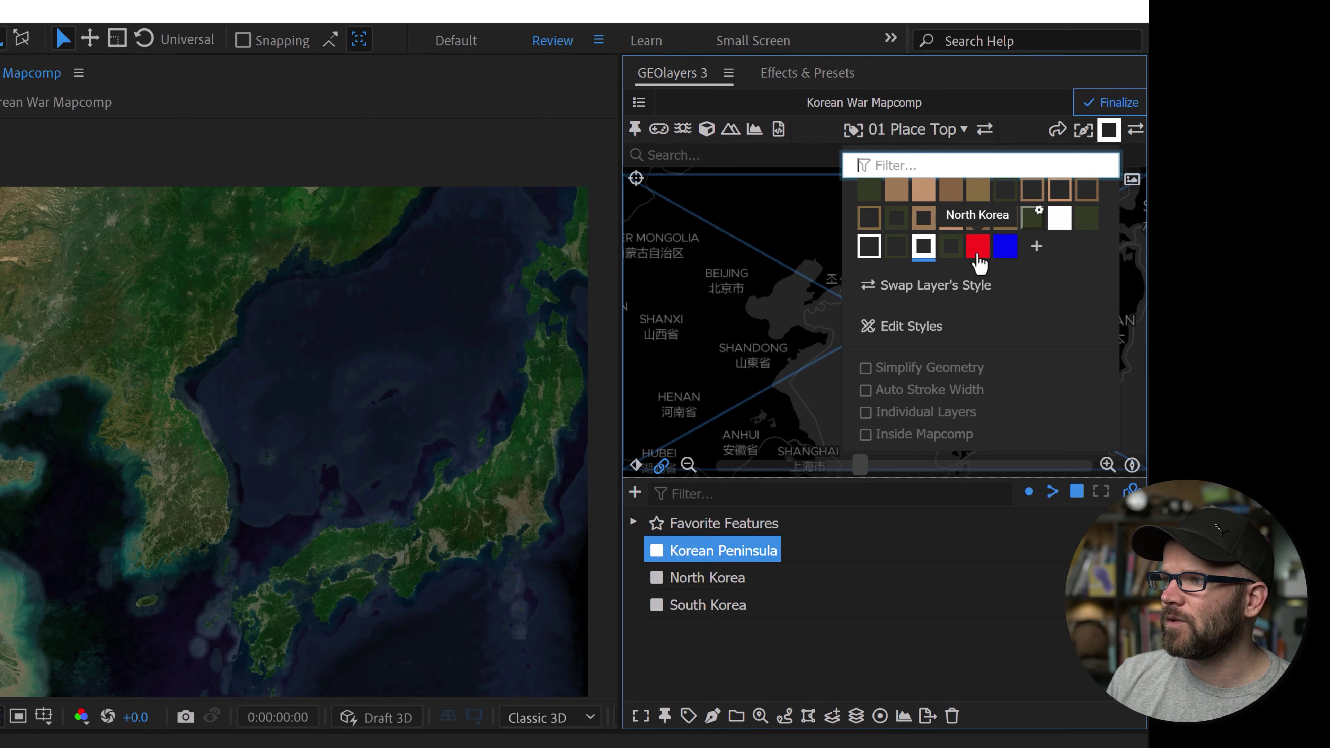
{"action": "left_click", "coordinate": [977, 255]}
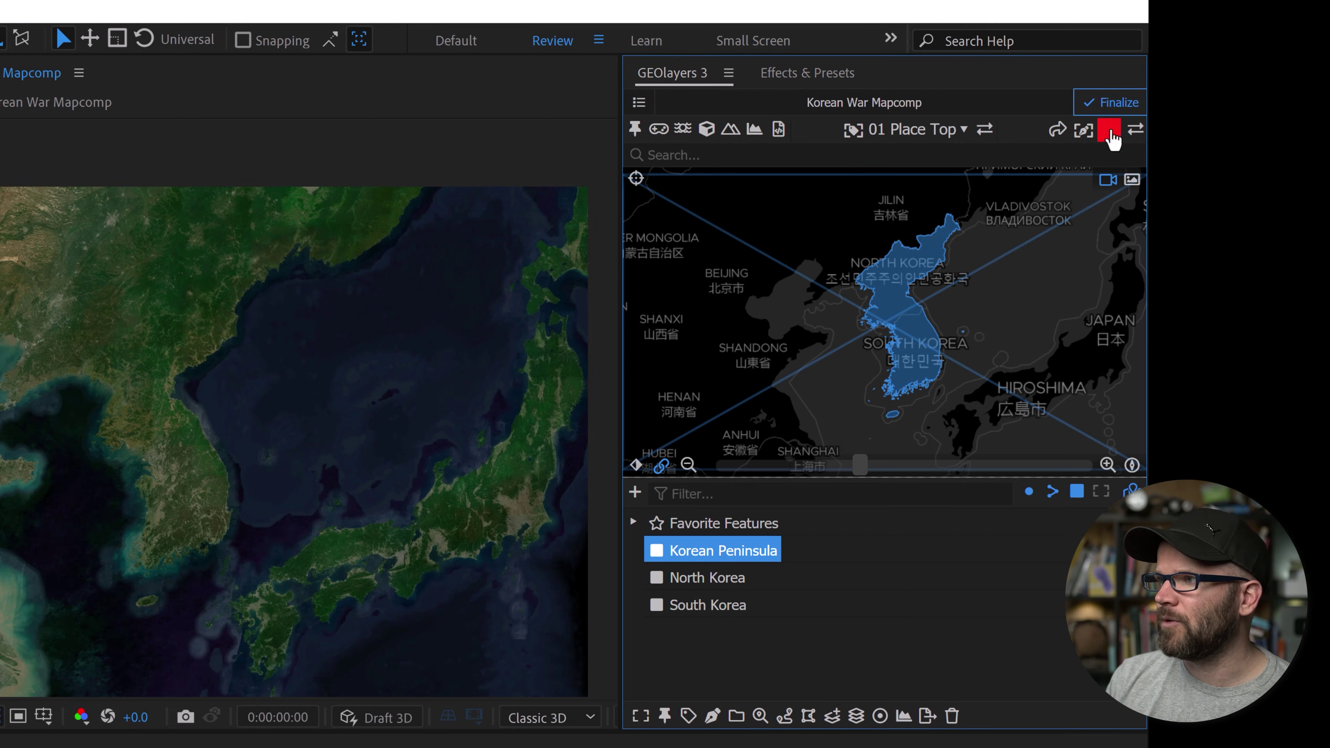
{"action": "left_click", "coordinate": [1110, 134]}
{"action": "left_click", "coordinate": [921, 338]}
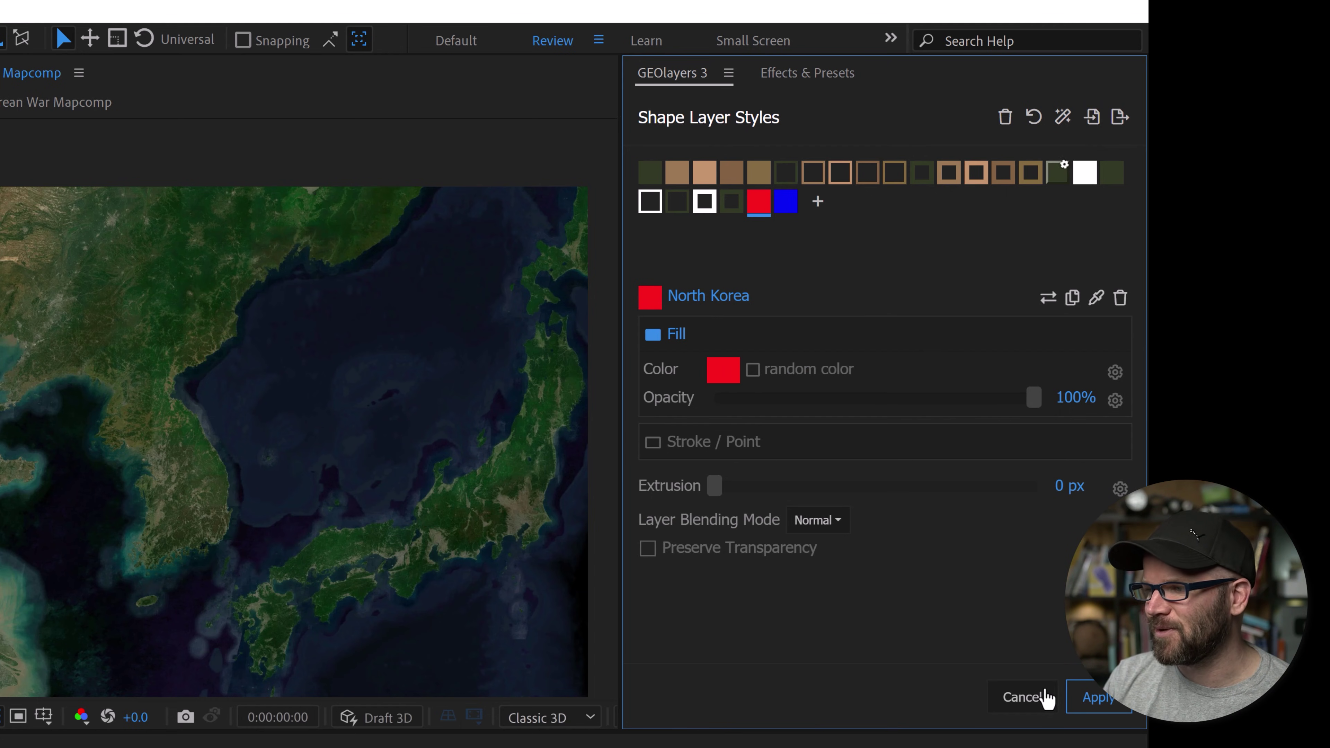
{"action": "left_click", "coordinate": [1046, 696]}
{"action": "left_click", "coordinate": [1109, 131]}
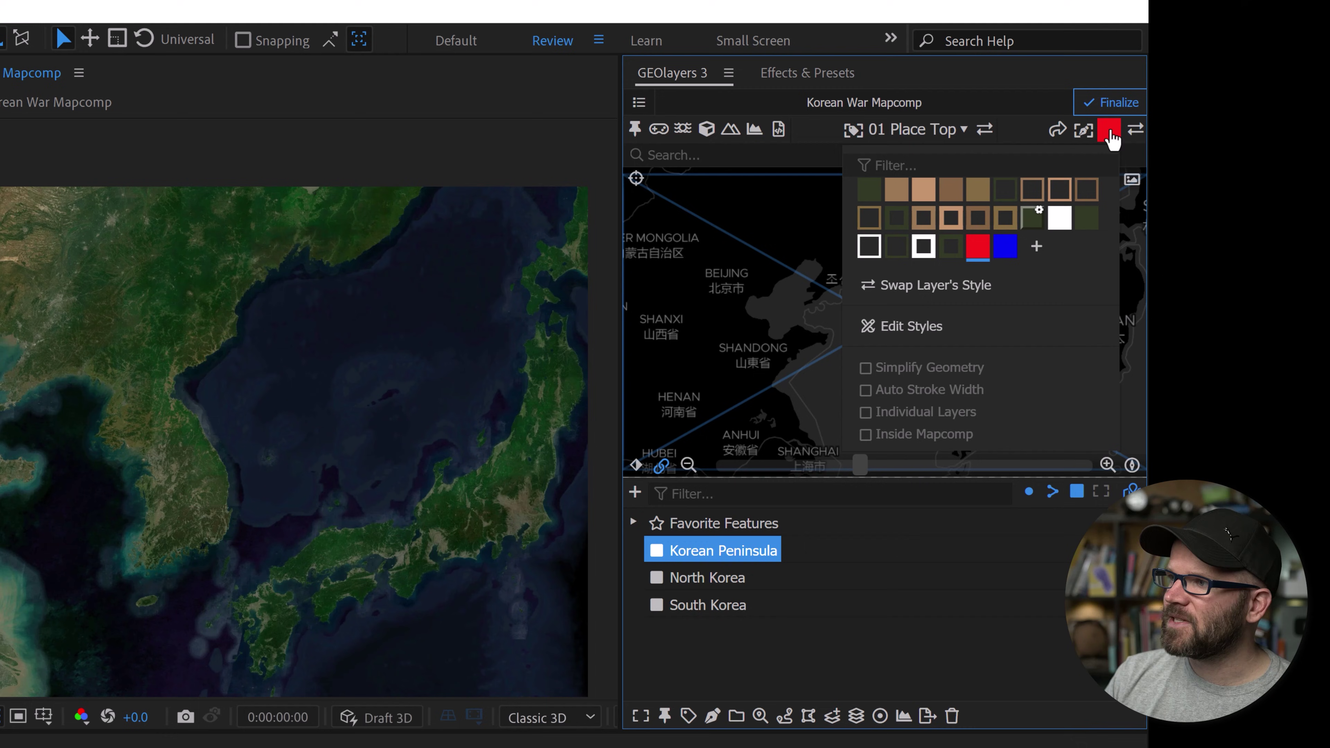
{"action": "left_click", "coordinate": [1005, 248]}
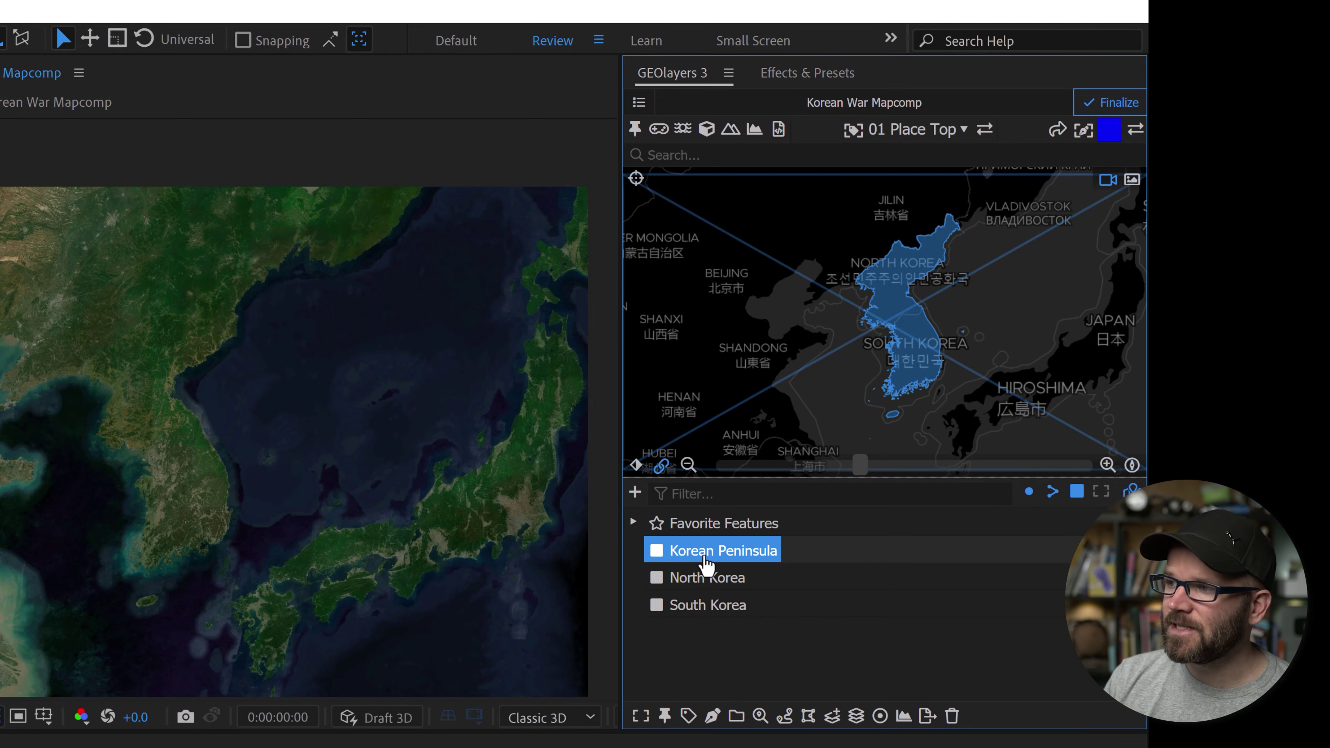
Draw the Korean Peninsula as a shape layer and rename it 'Korean Peninsula (South Korea Occupied)'
{"action": "left_click", "coordinate": [713, 716]}
{"action": "left_click", "coordinate": [768, 655]}
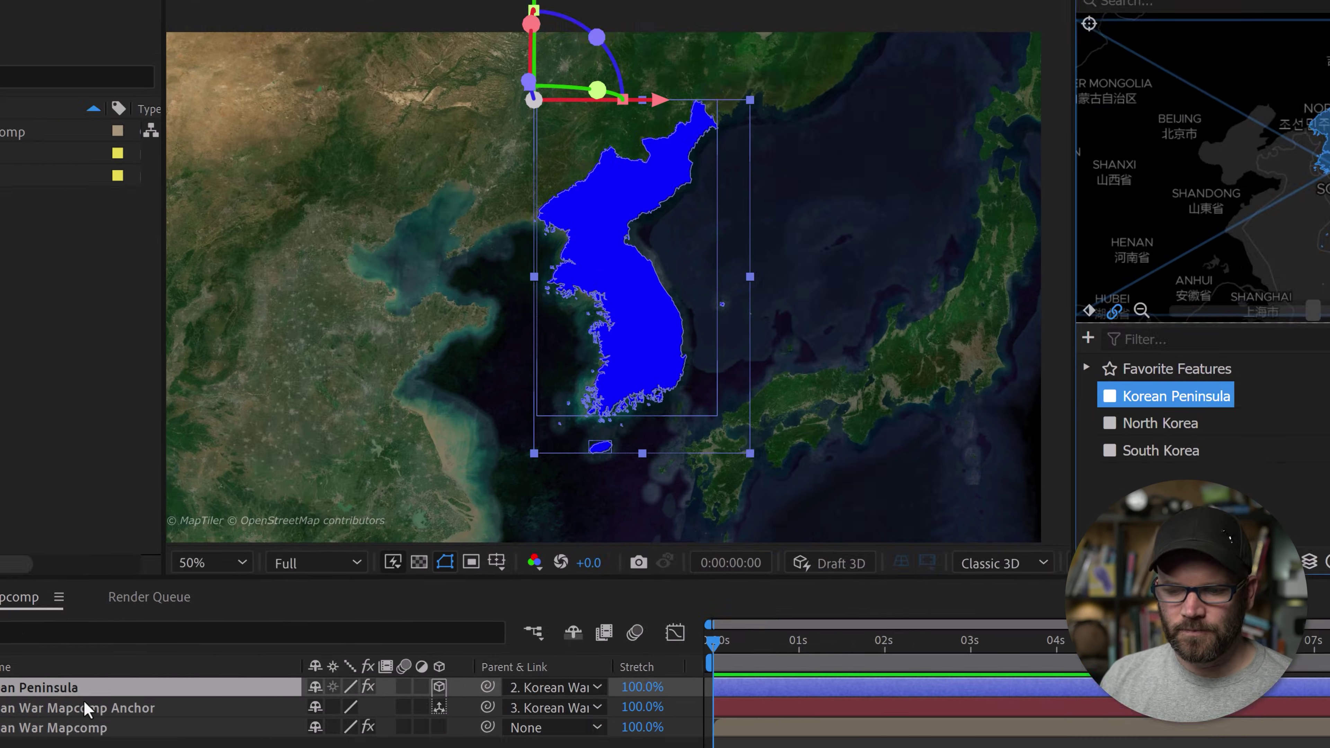
{"action": "key", "text": "Return"}
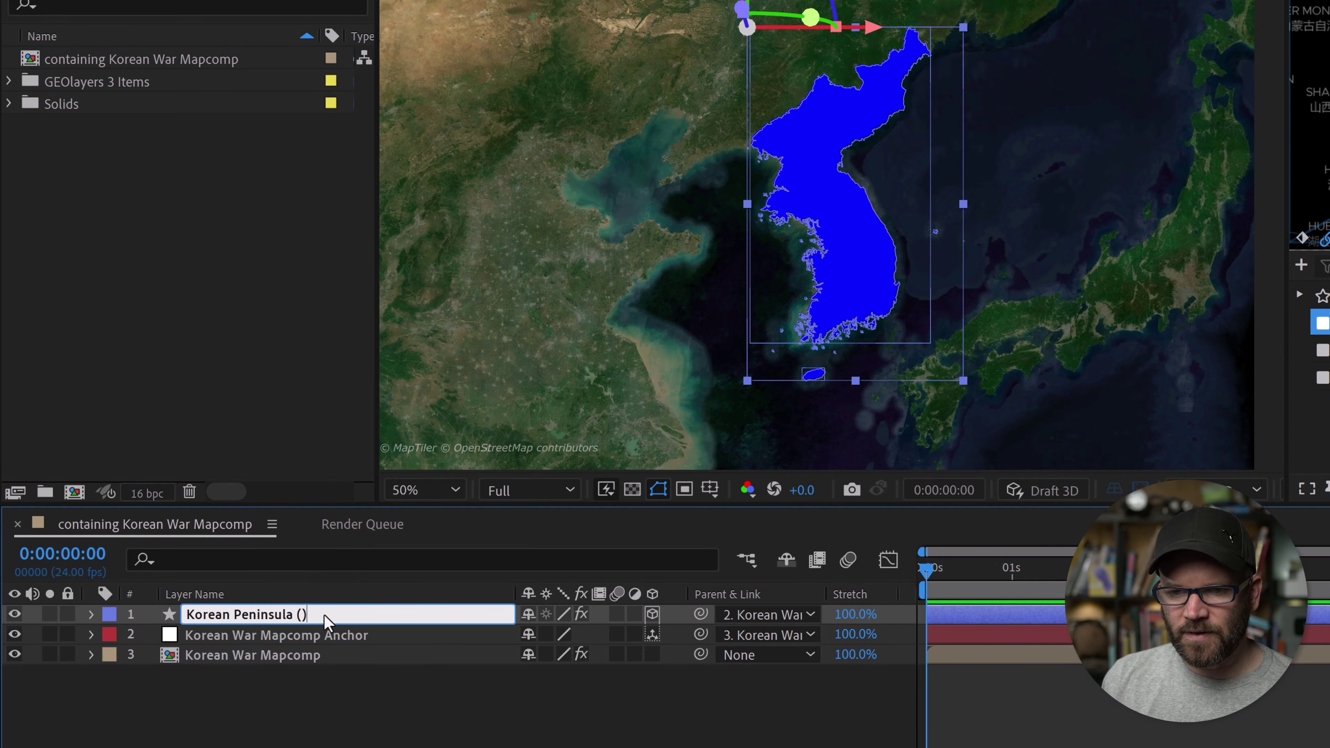
{"action": "type", "text": "South Korea Occu"}
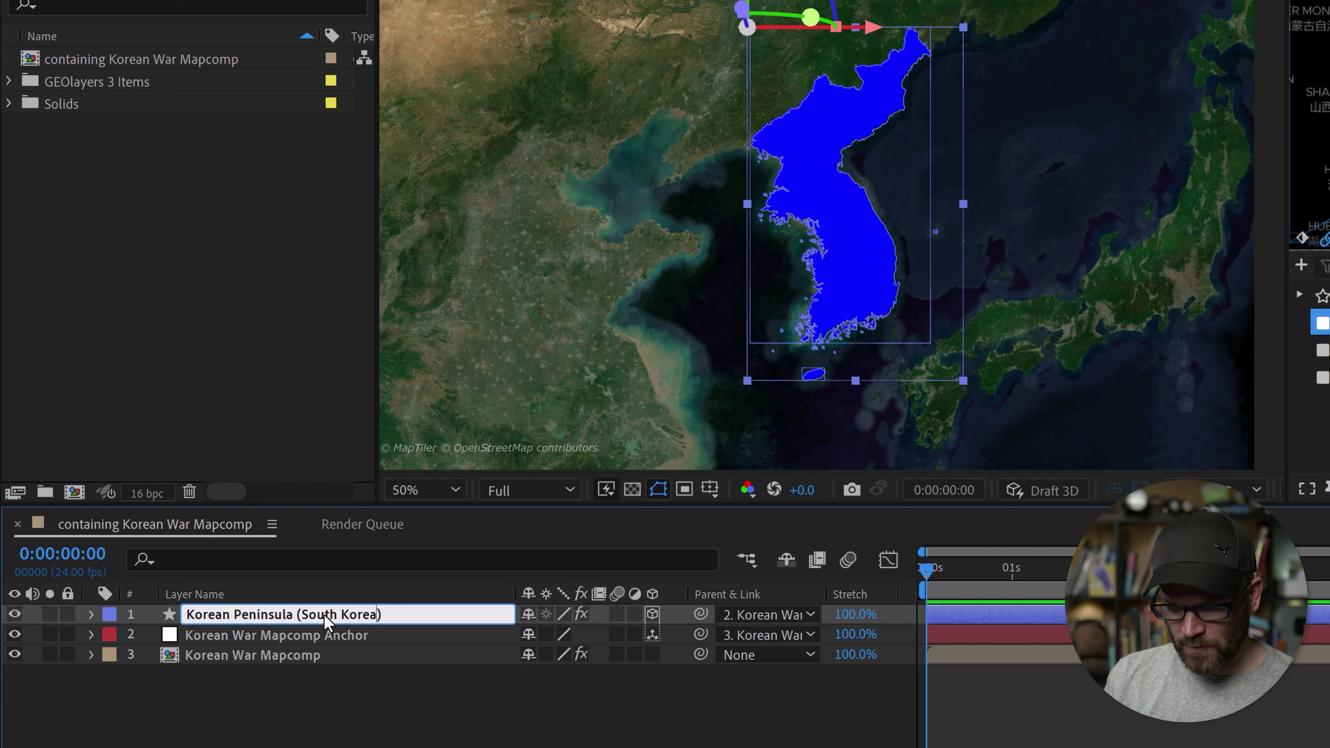
{"action": "type", "text": "pied"}
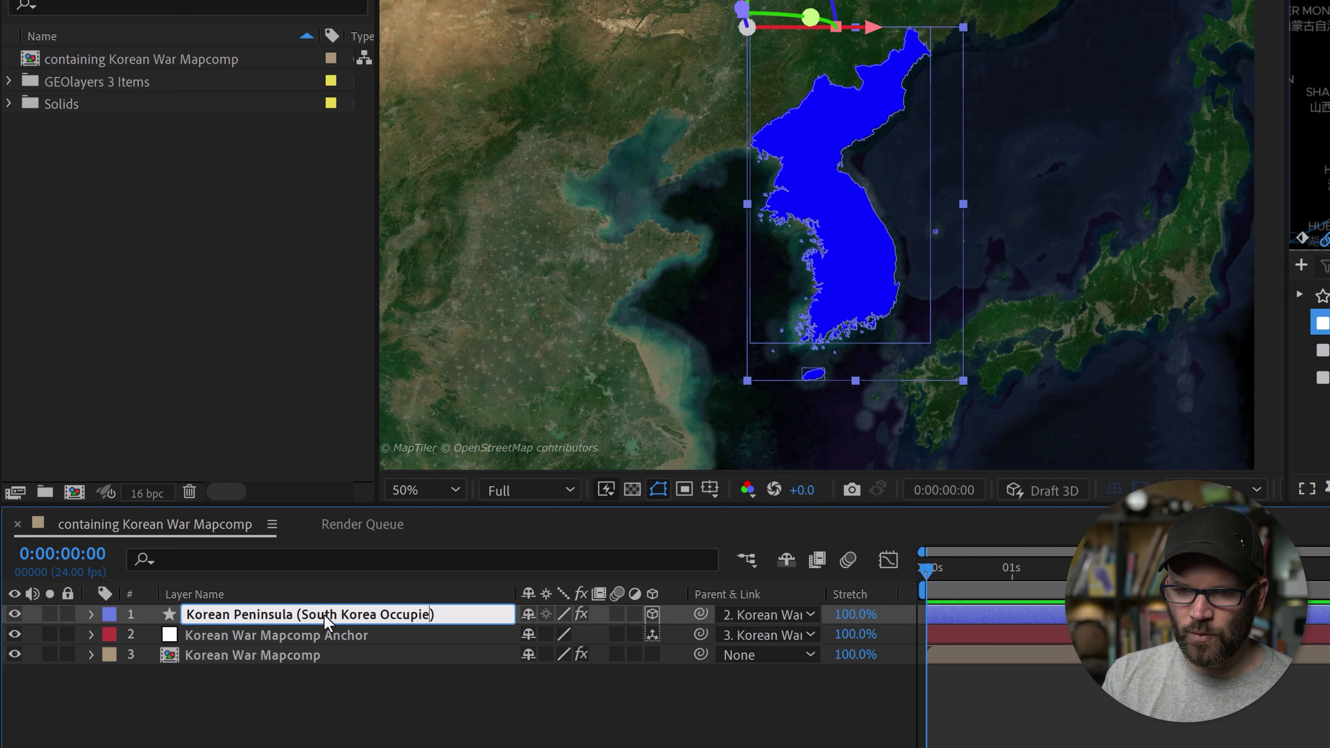
Confirm the blue layer's name, then draw a second Korean Peninsula layer with the red style
{"action": "key", "text": "Return"}
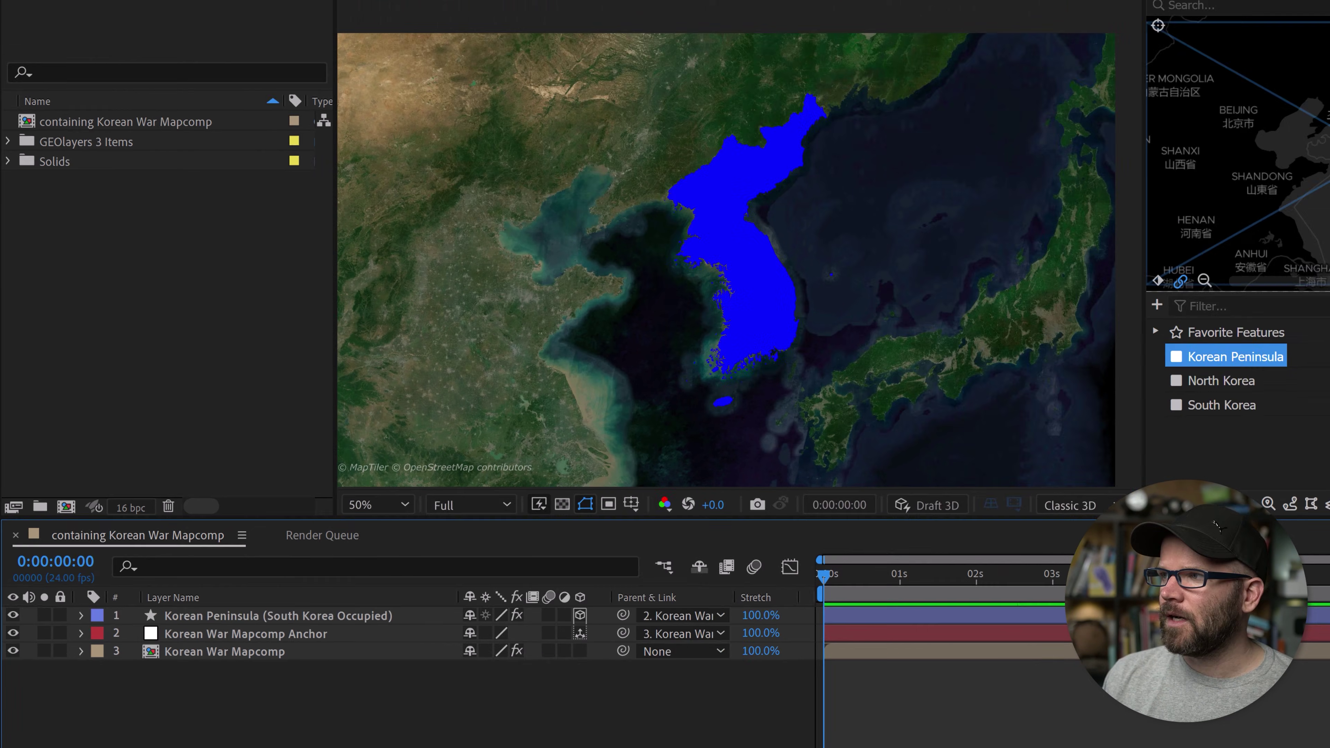
{"action": "left_click", "coordinate": [1301, 95]}
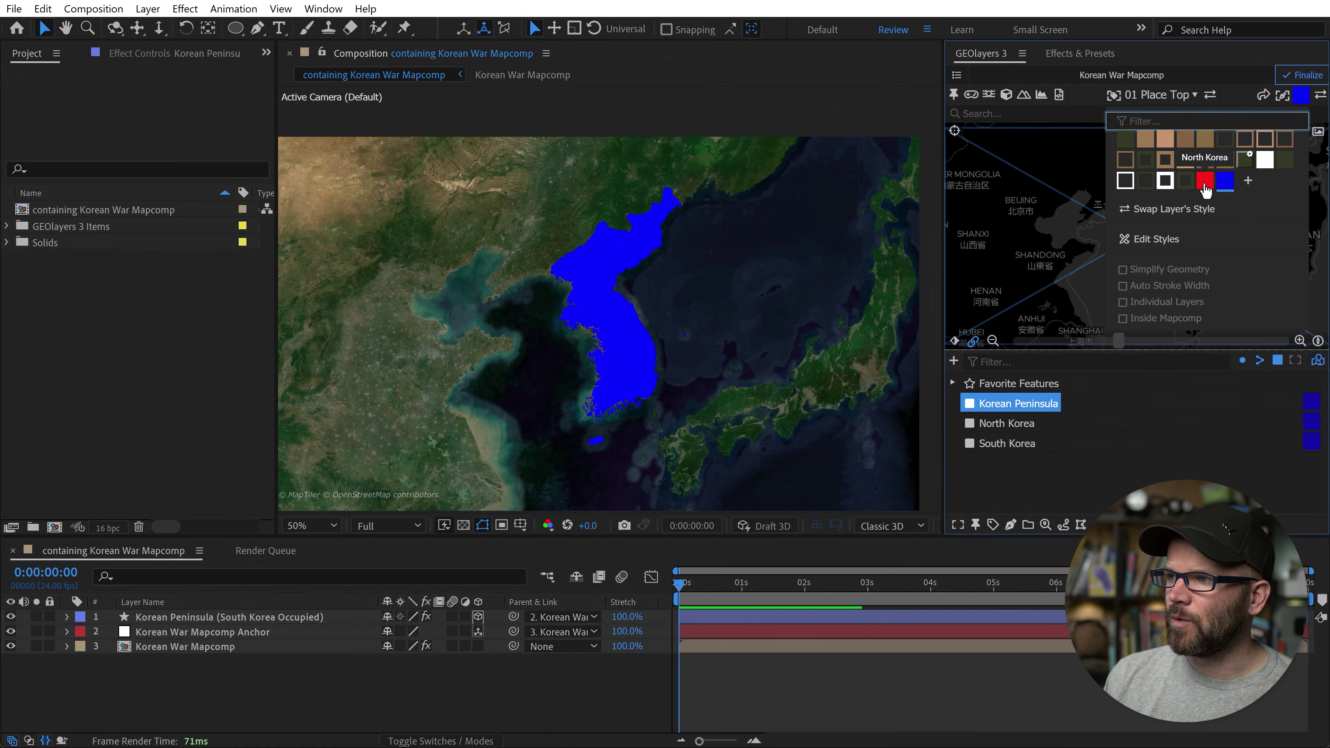
{"action": "left_click", "coordinate": [1204, 184]}
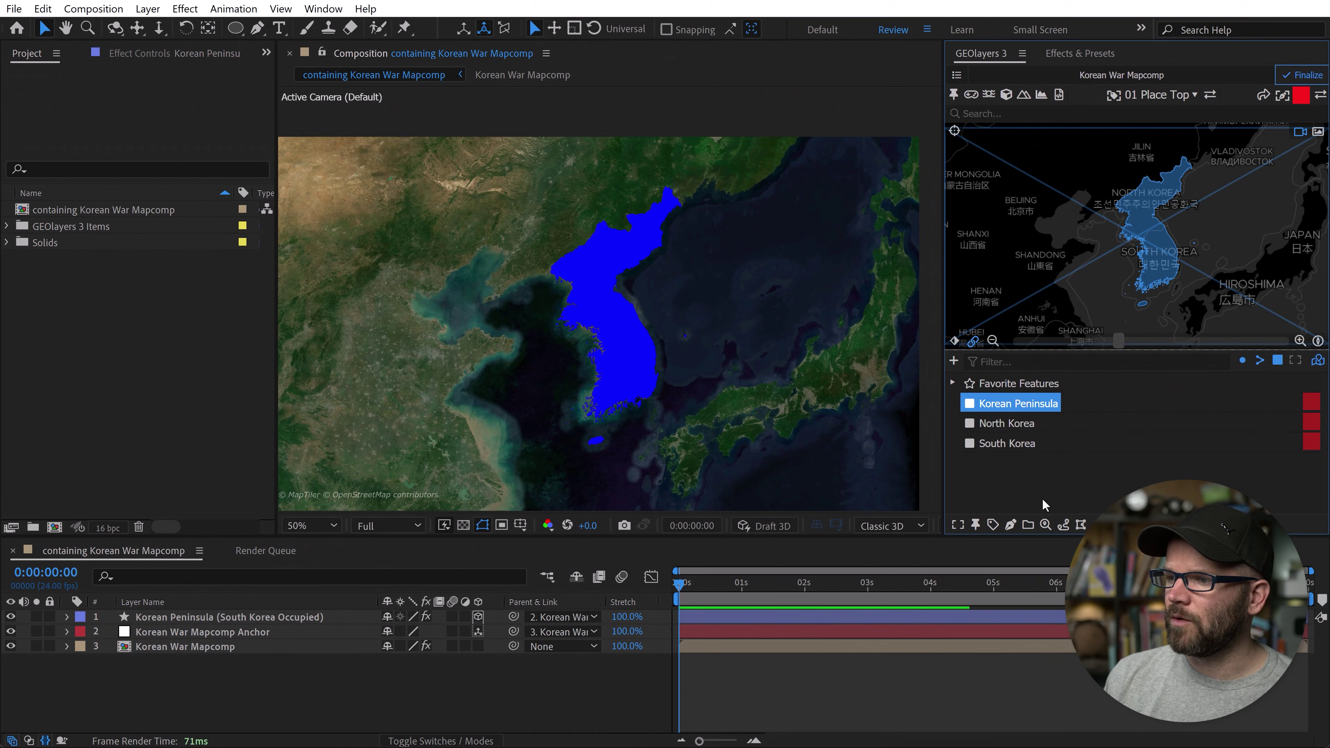
{"action": "left_click", "coordinate": [1011, 524]}
{"action": "left_click", "coordinate": [1048, 478]}
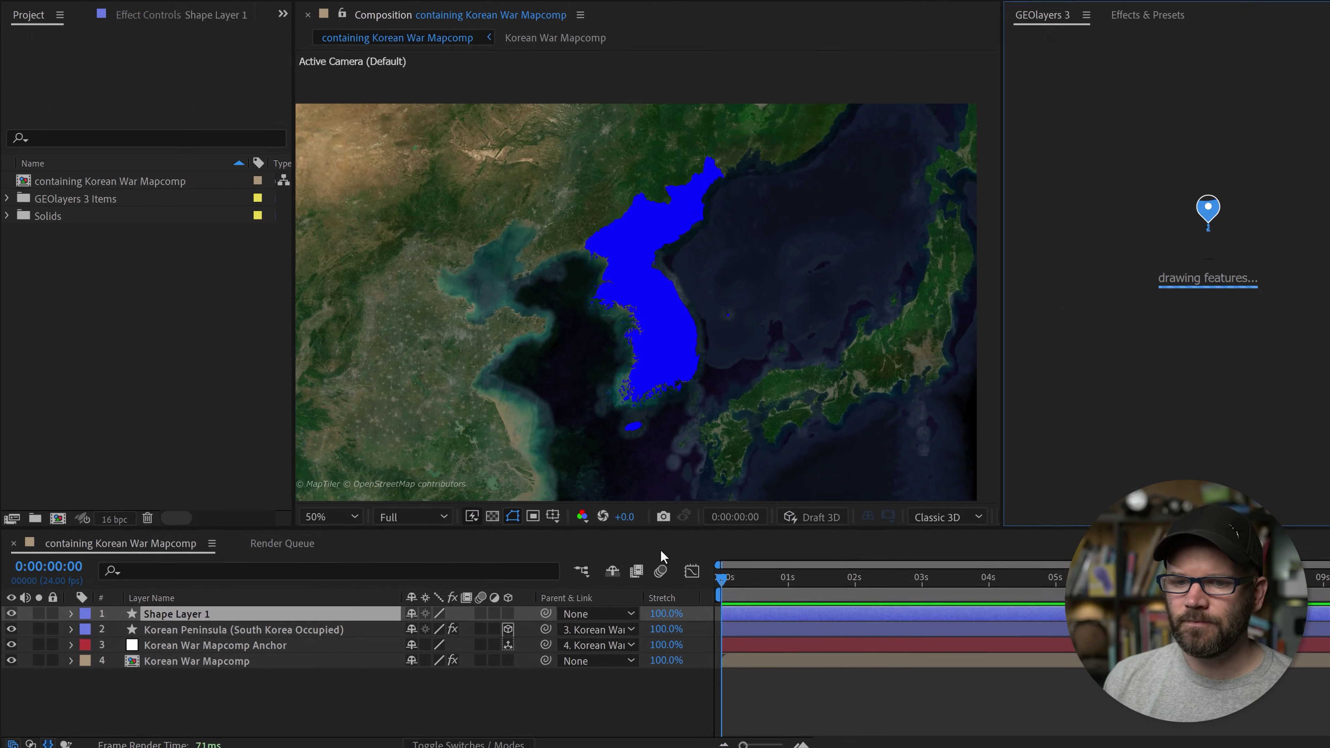
Rename the red layer 'Korean Peninsula (North Korea Occupied)' and toggle its visibility to compare
{"action": "key", "text": "Return"}
{"action": "key", "text": "Right"}
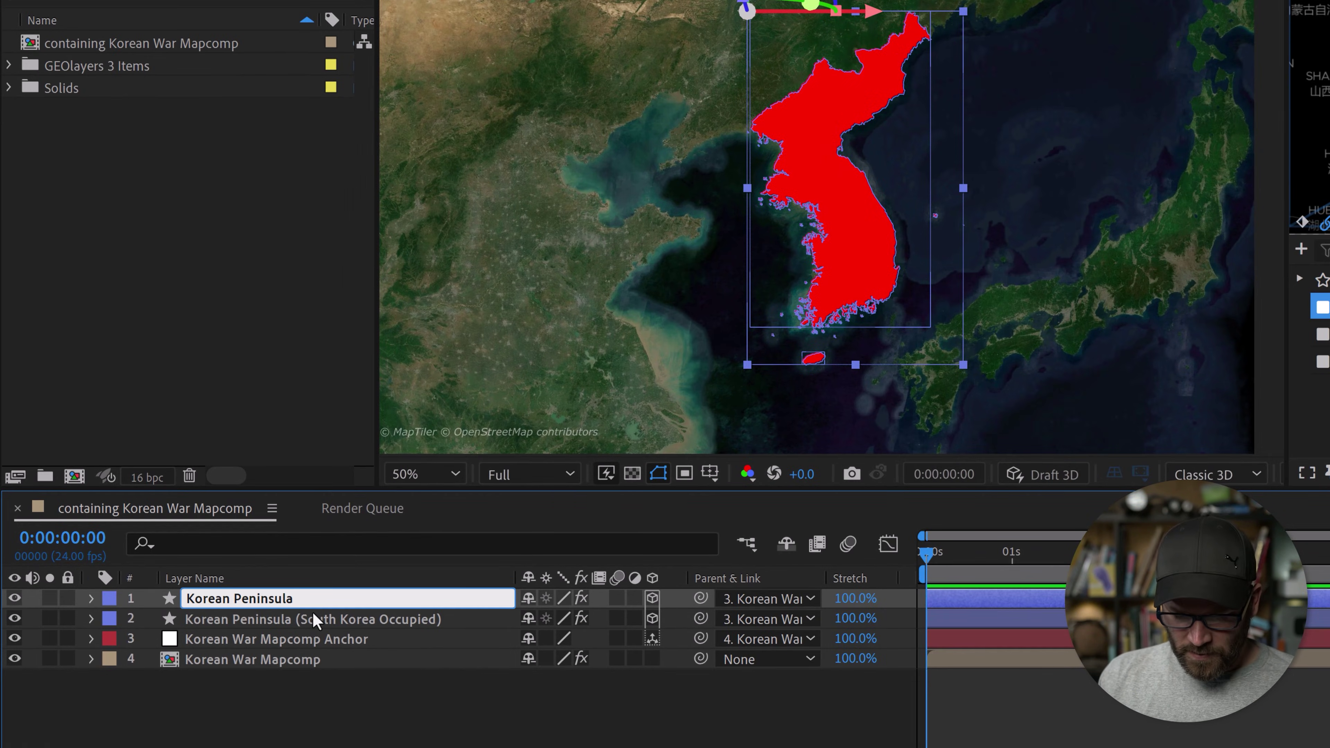
{"action": "key", "text": "ctrl+z"}
{"action": "double_click", "coordinate": [318, 597]}
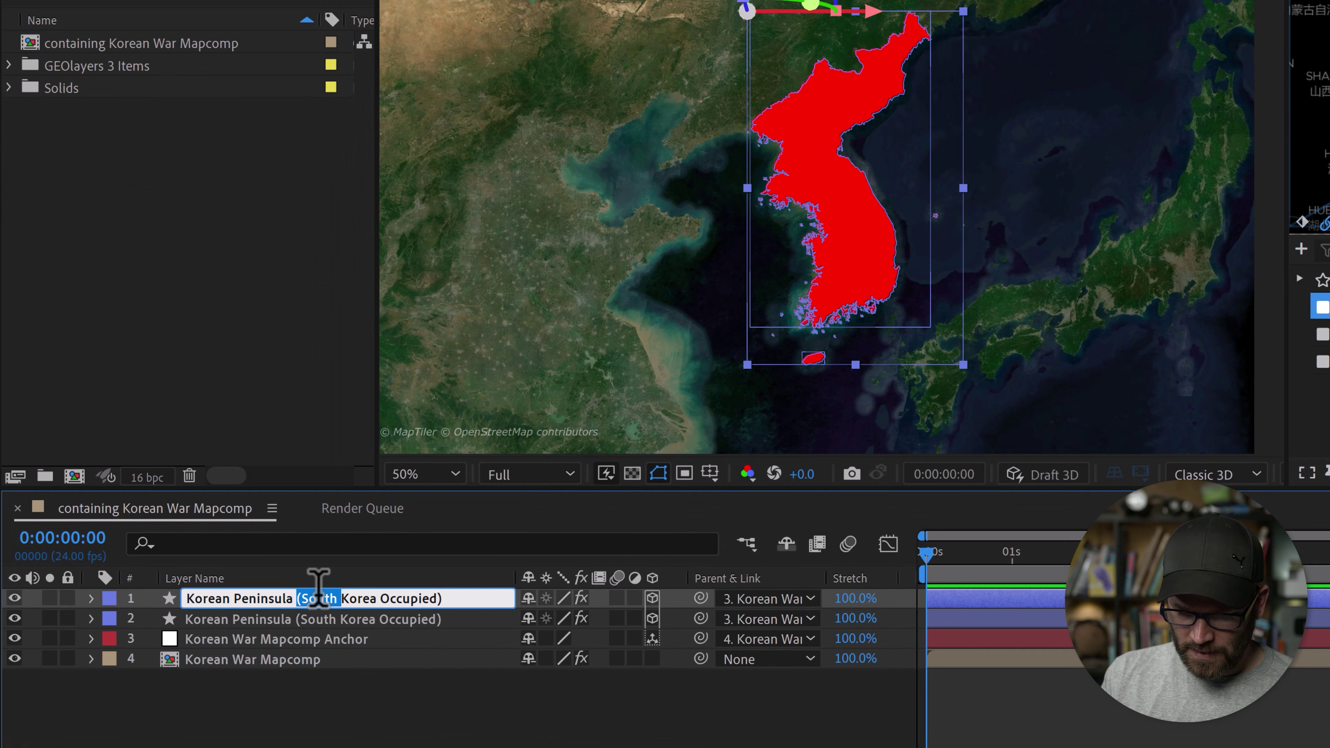
{"action": "type", "text": "(North"}
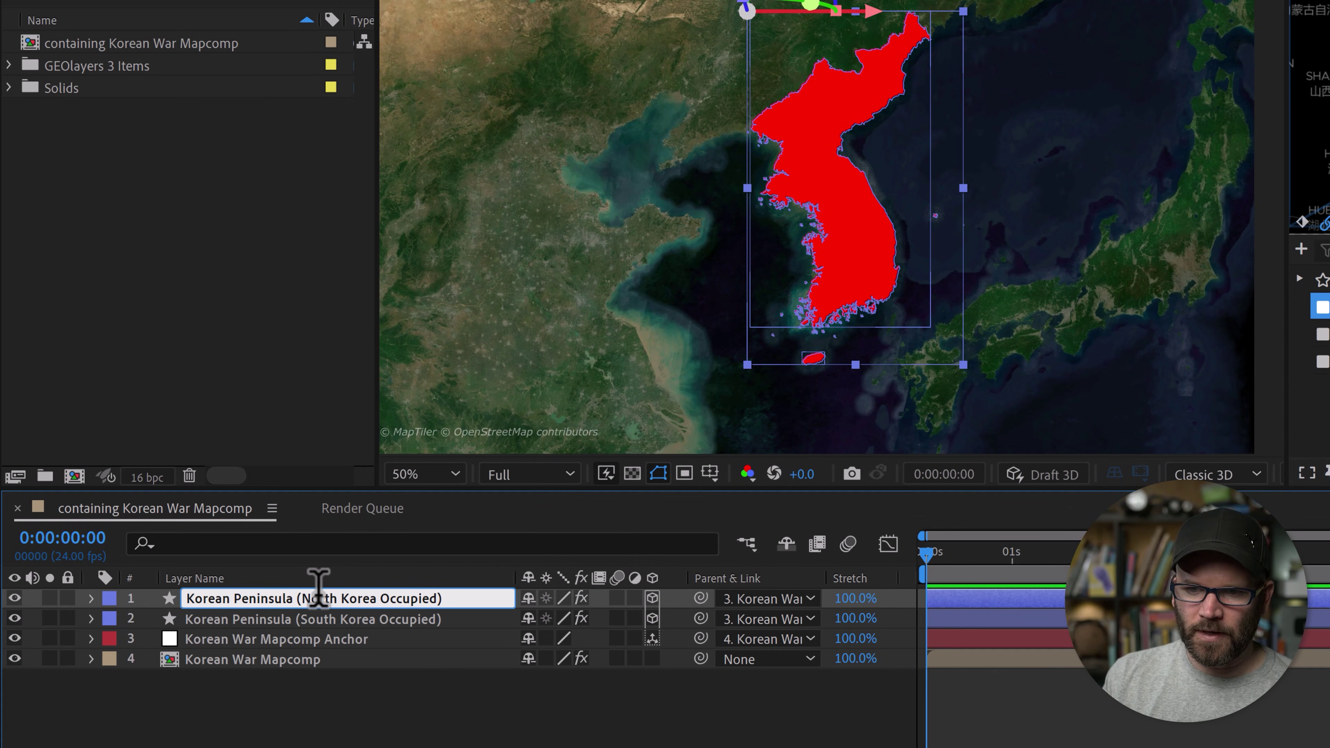
{"action": "key", "text": "Return"}
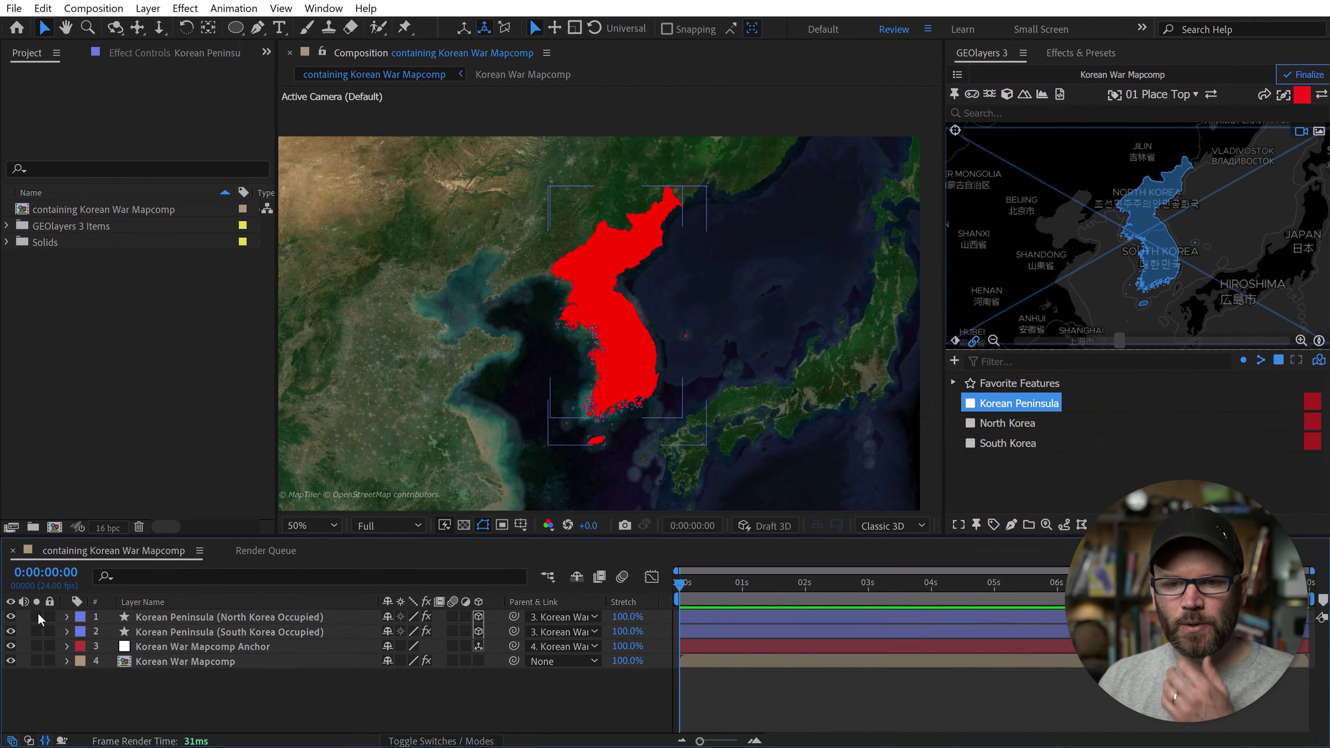
{"action": "left_click", "coordinate": [11, 616]}
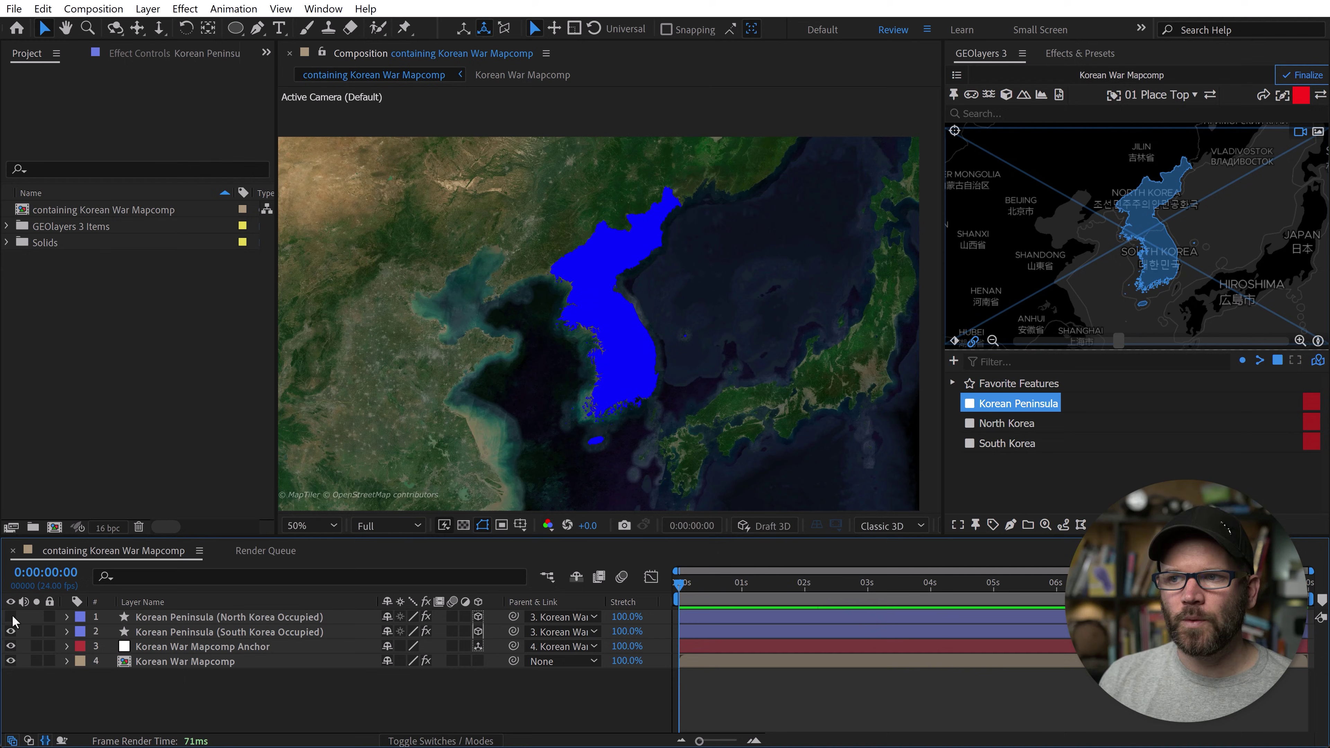
{"action": "left_click", "coordinate": [10, 616]}
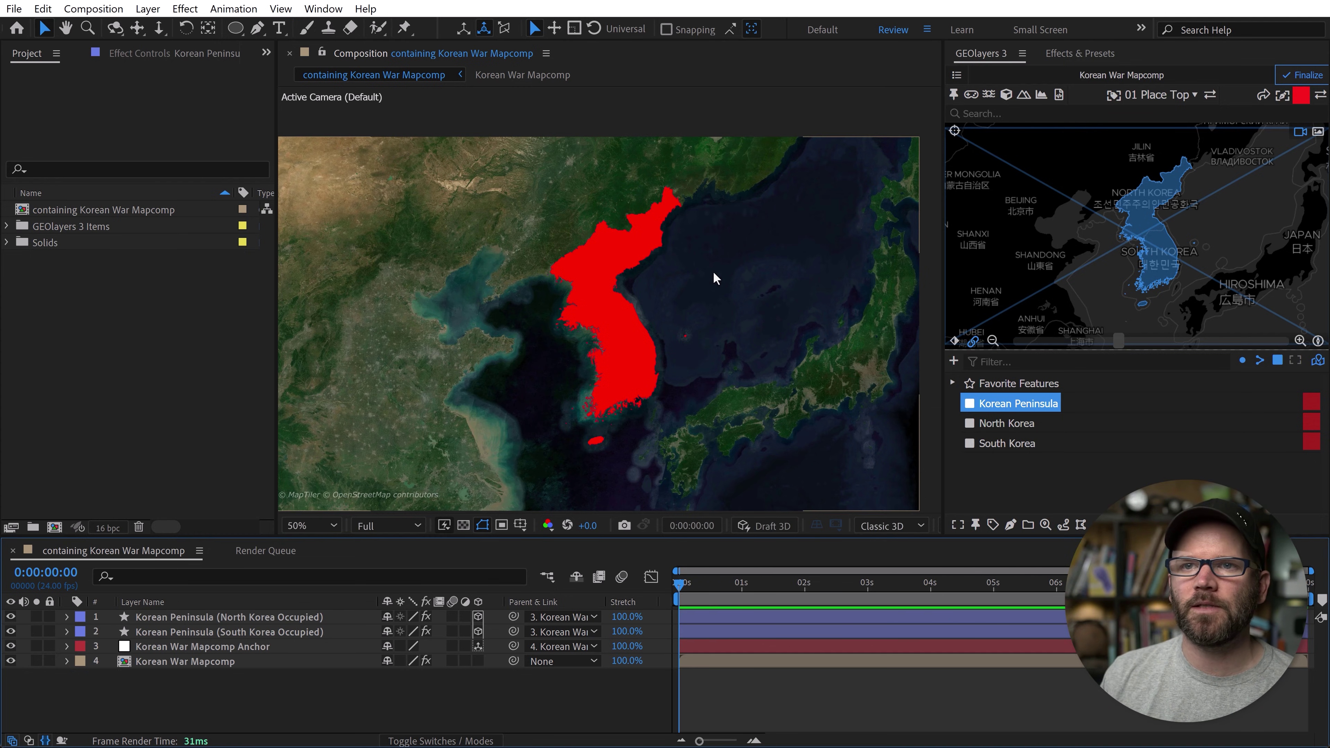
Create a comp-size solid named 'Animate Me MATTE' via Layer > New > Solid
{"action": "left_click", "coordinate": [149, 9]}
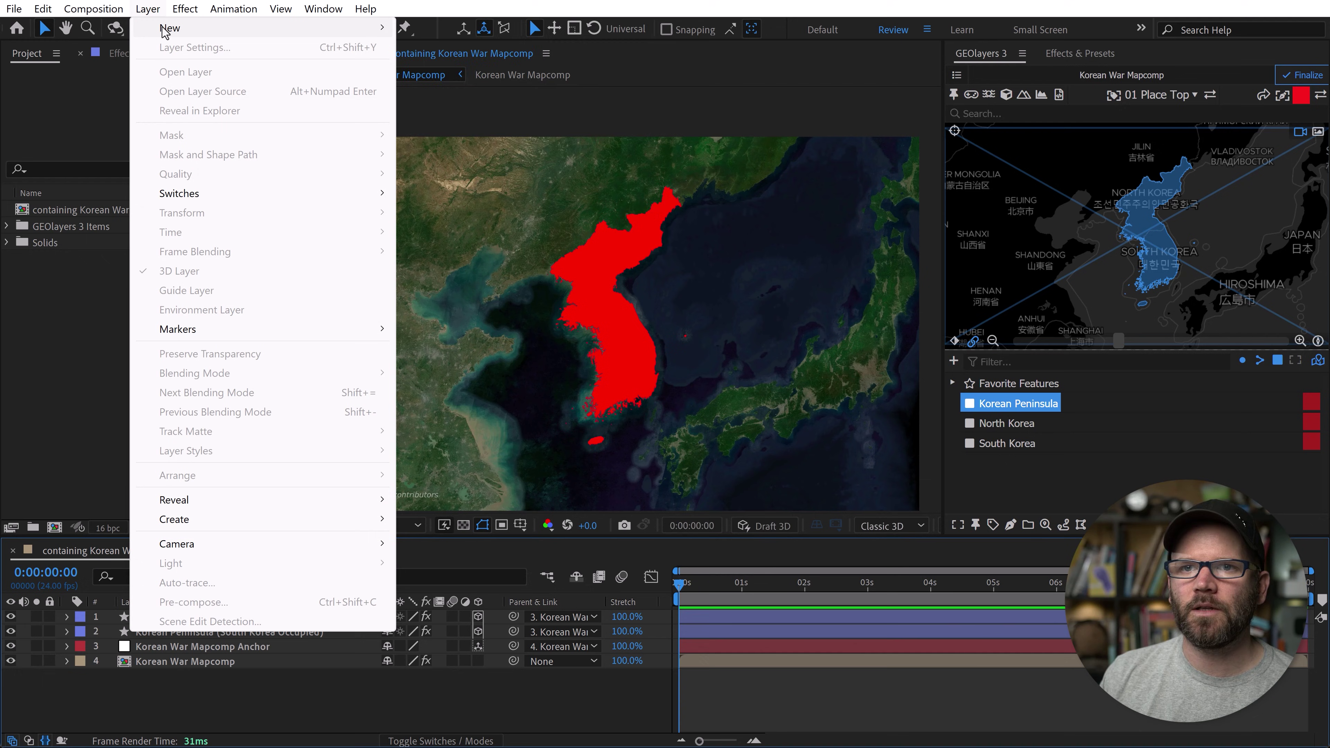
{"action": "mouse_move", "coordinate": [165, 32]}
{"action": "left_click", "coordinate": [451, 49]}
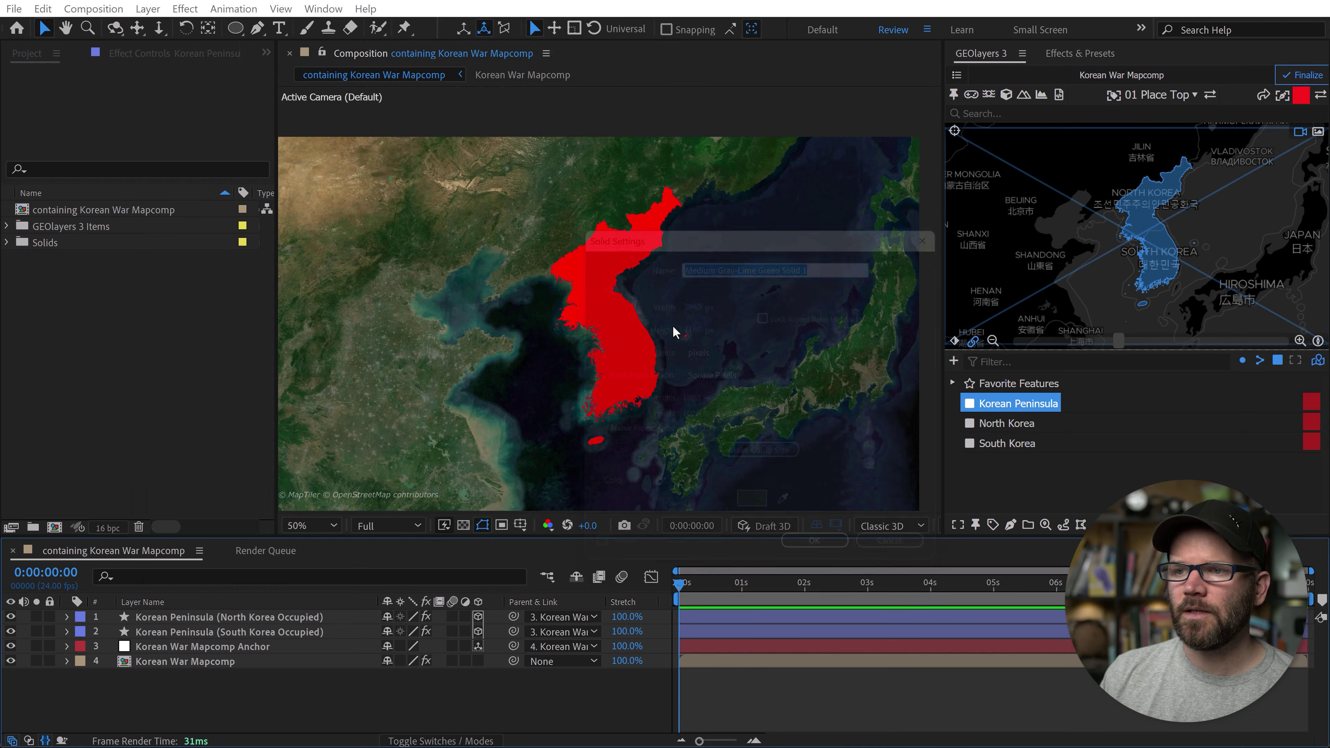
{"action": "left_click_drag", "start_coordinate": [769, 216], "coordinate": [757, 217]}
{"action": "type", "text": "Animate Me MATTE"}
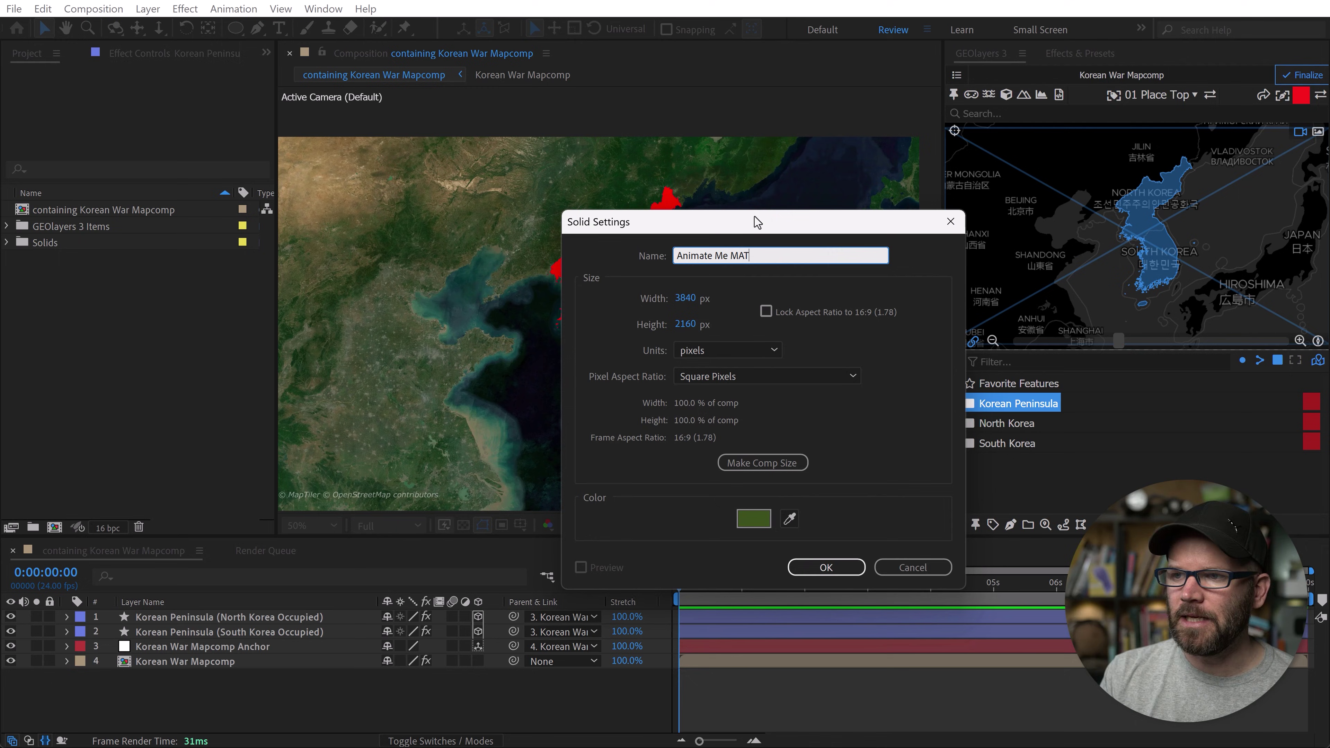
{"action": "left_click", "coordinate": [832, 566]}
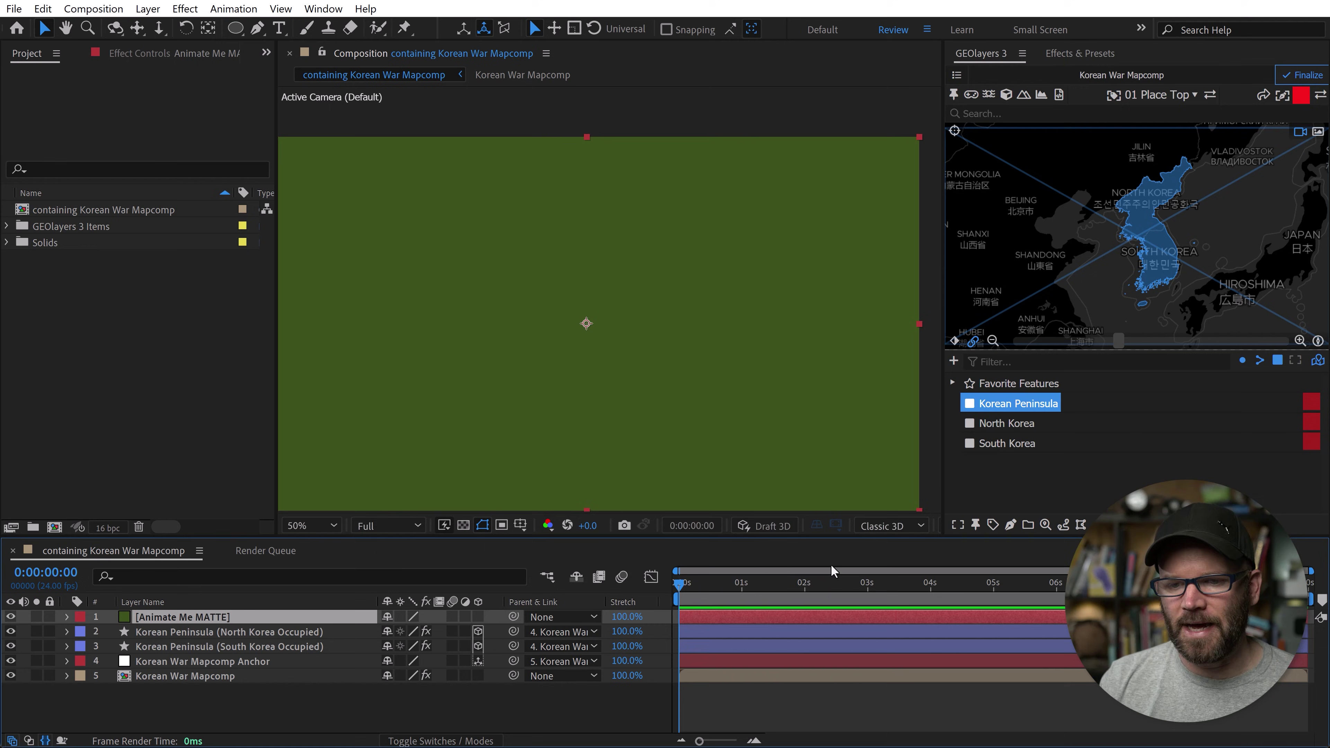
Lower the Animate Me MATTE solid's opacity to 62%
{"action": "key", "text": "t"}
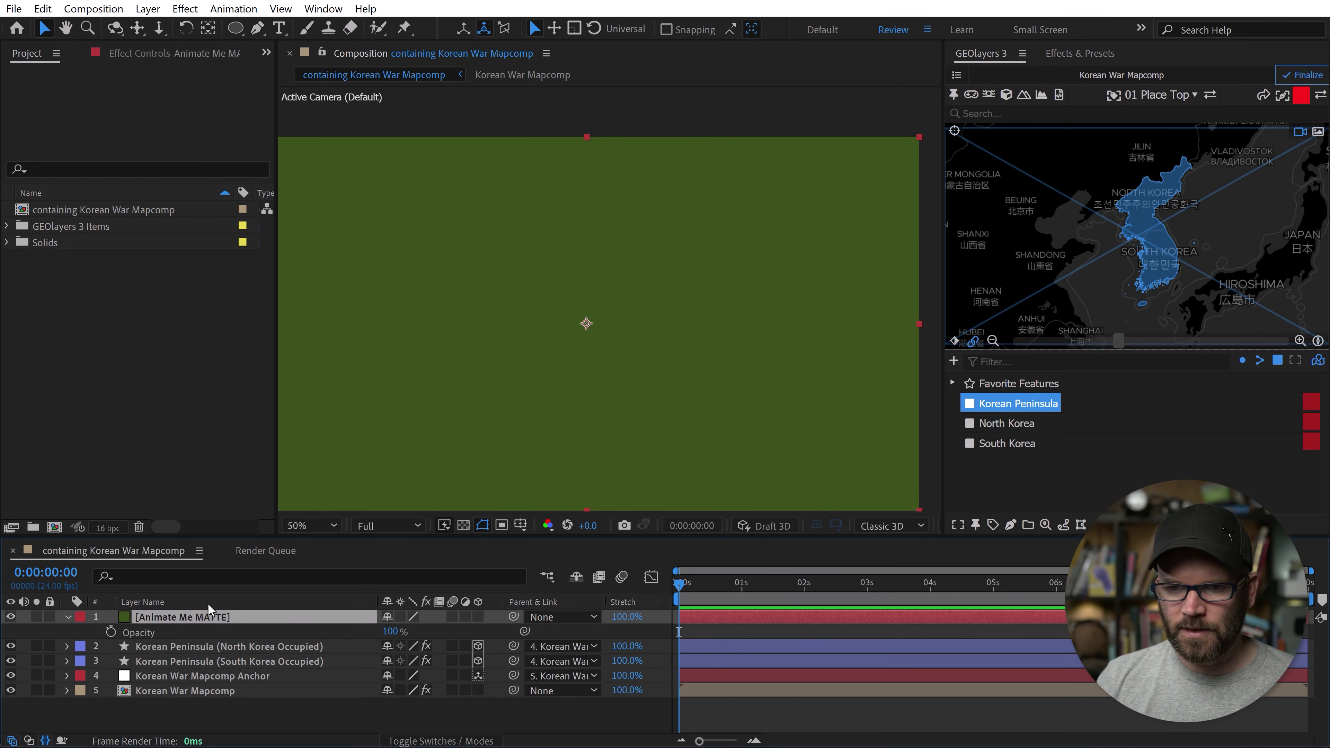
{"action": "left_click_drag", "start_coordinate": [390, 632], "coordinate": [337, 632]}
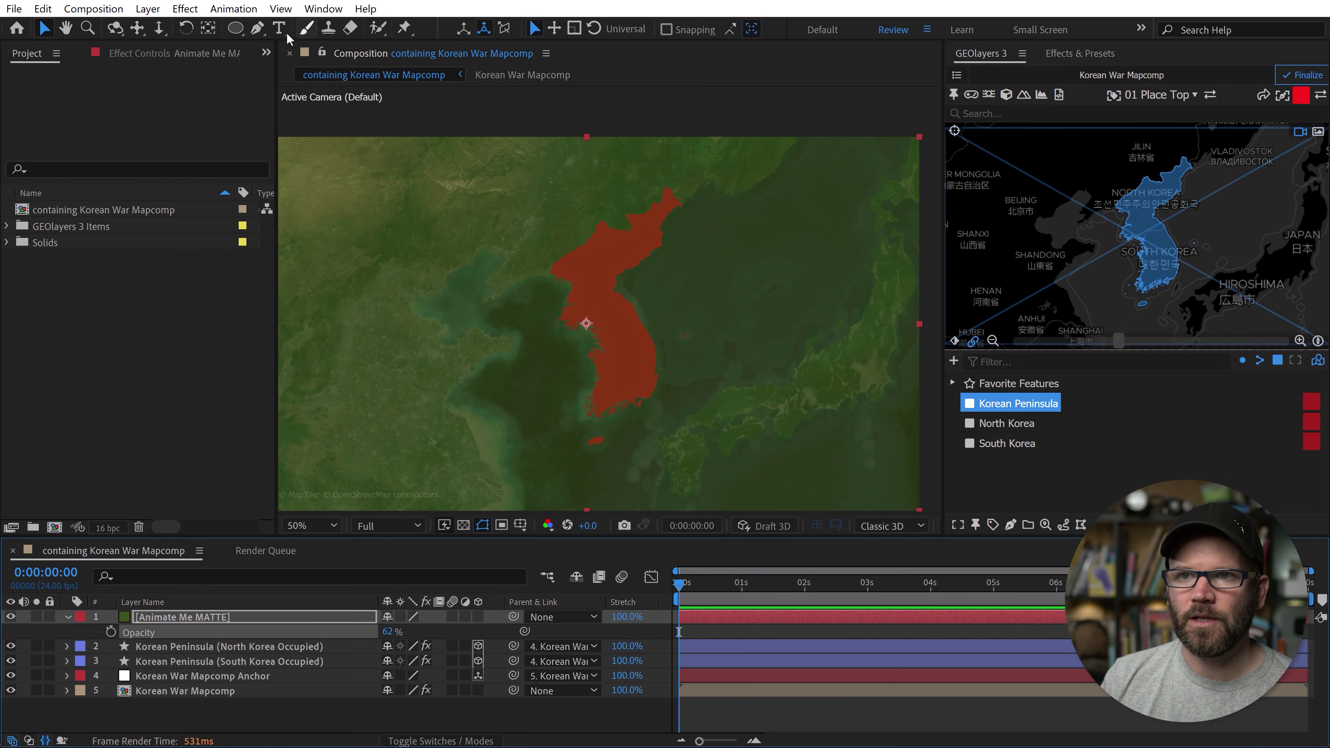
Pen-draw a rough closed mask on the matte around northern Korea
{"action": "left_click", "coordinate": [257, 29]}
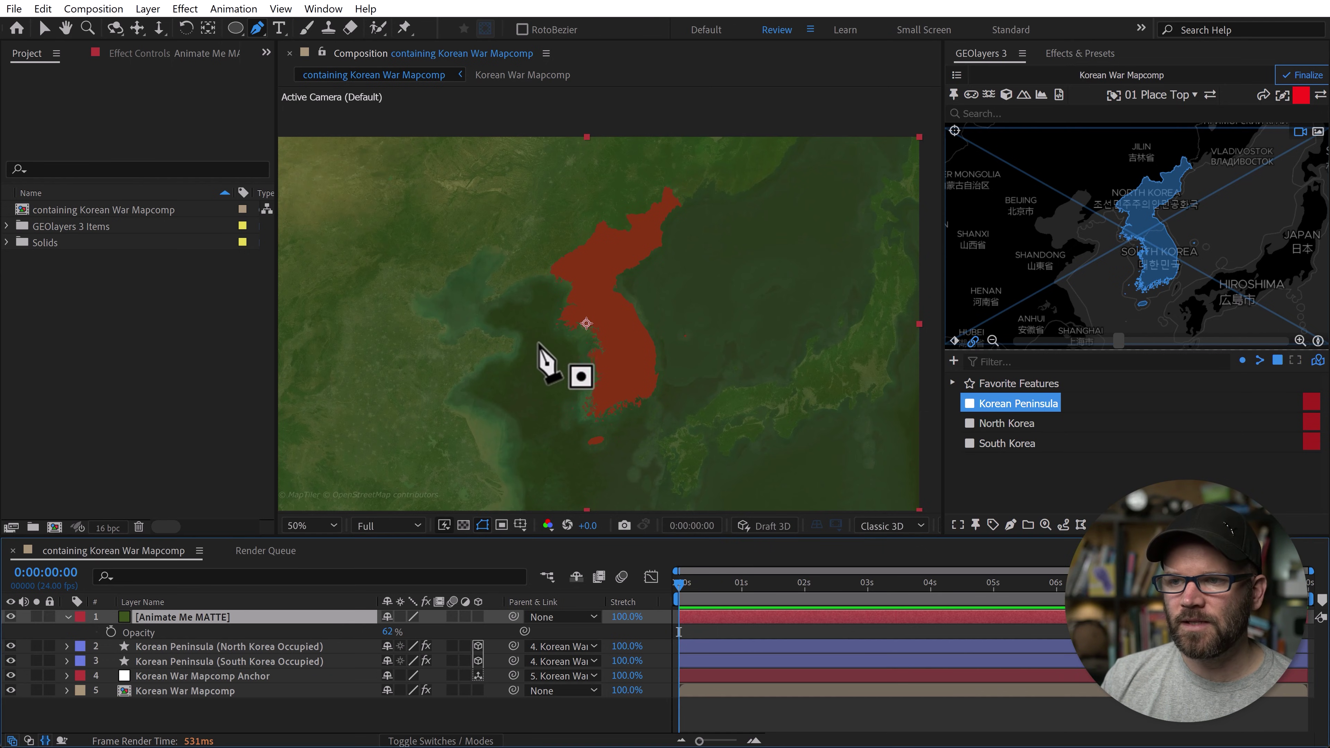
{"action": "left_click_drag", "start_coordinate": [533, 349], "coordinate": [594, 335]}
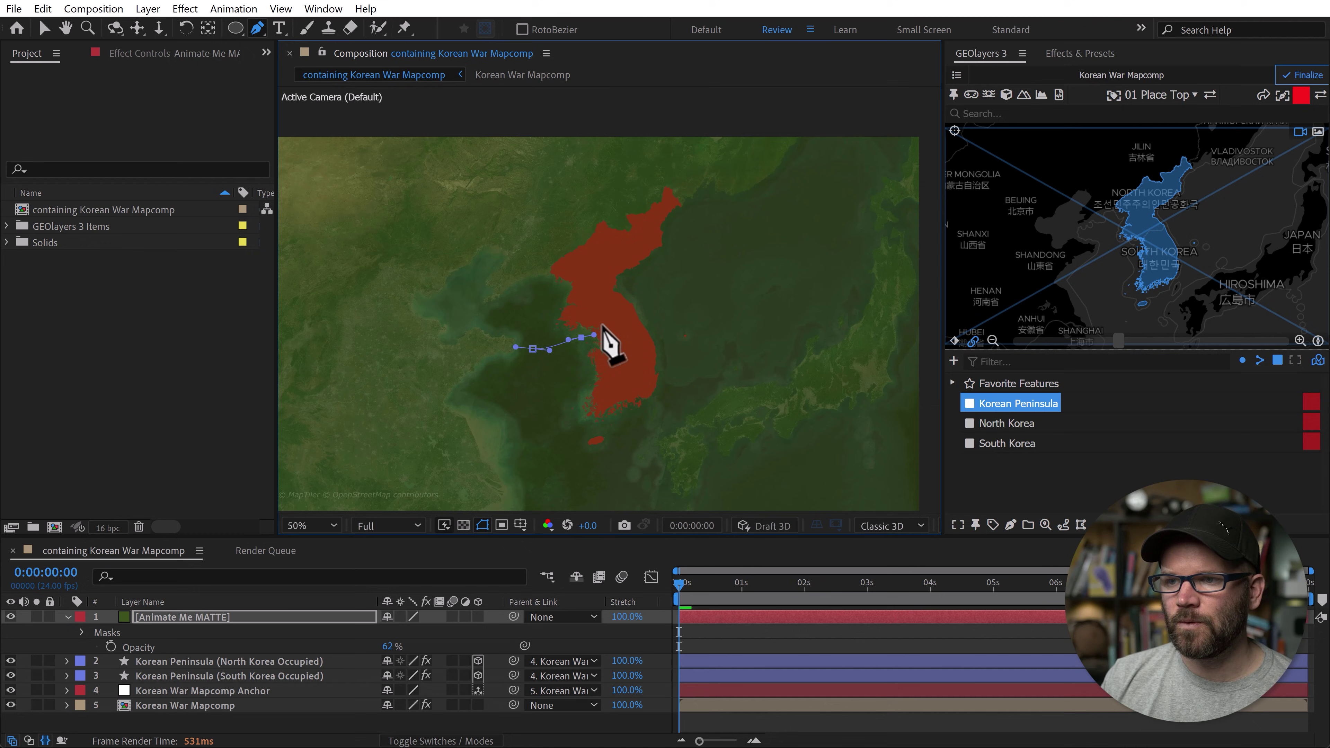
{"action": "left_click", "coordinate": [693, 288]}
{"action": "left_click_drag", "start_coordinate": [749, 171], "coordinate": [732, 155]}
{"action": "left_click_drag", "start_coordinate": [545, 155], "coordinate": [475, 244]}
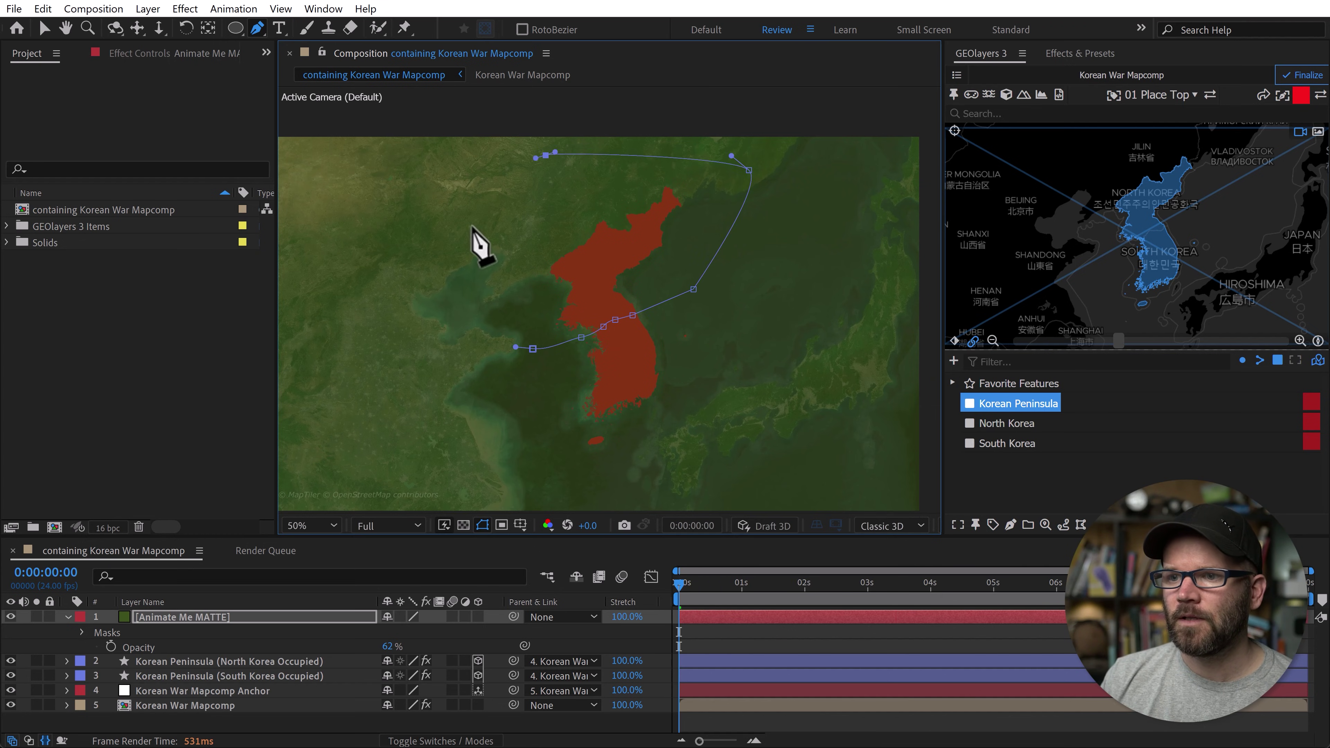
{"action": "left_click_drag", "start_coordinate": [430, 289], "coordinate": [456, 323]}
{"action": "left_click", "coordinate": [532, 348]}
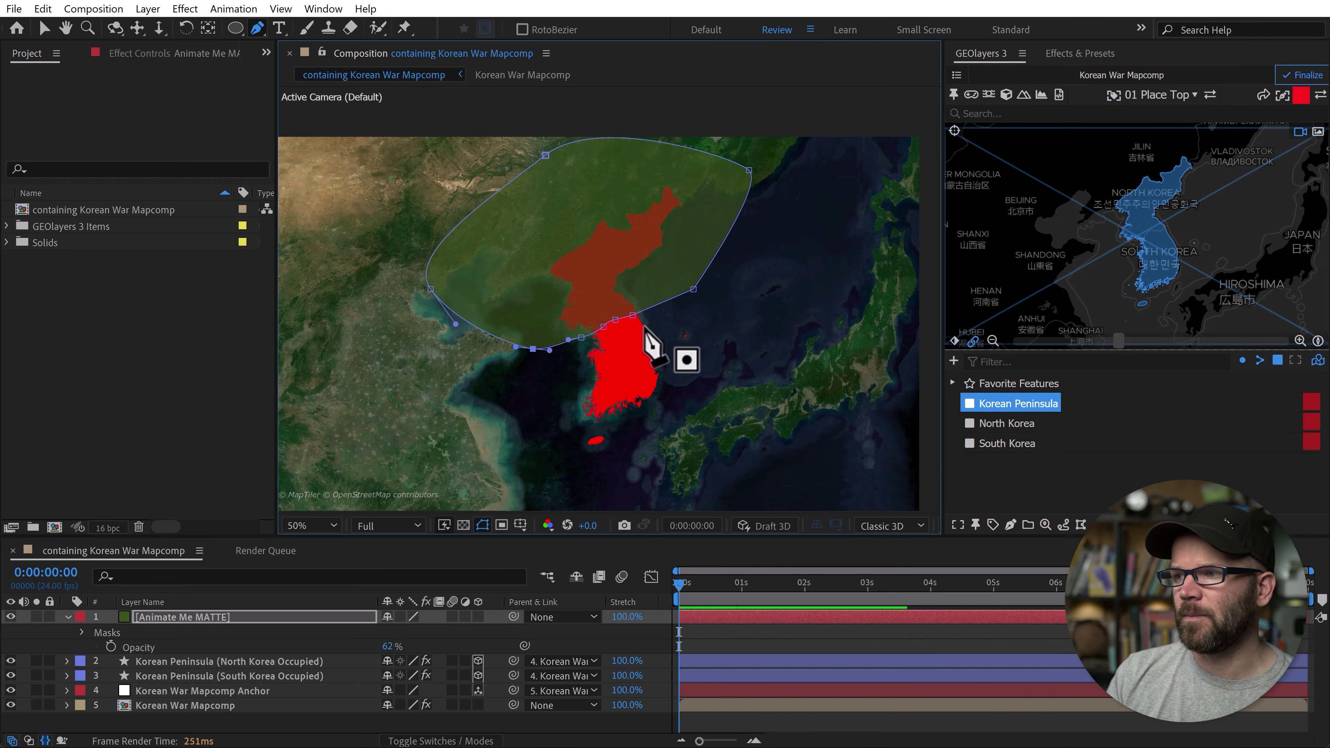
Draw North Korea as a hollow outline layer, then delete the matte's rough mask
{"action": "left_click", "coordinate": [992, 423]}
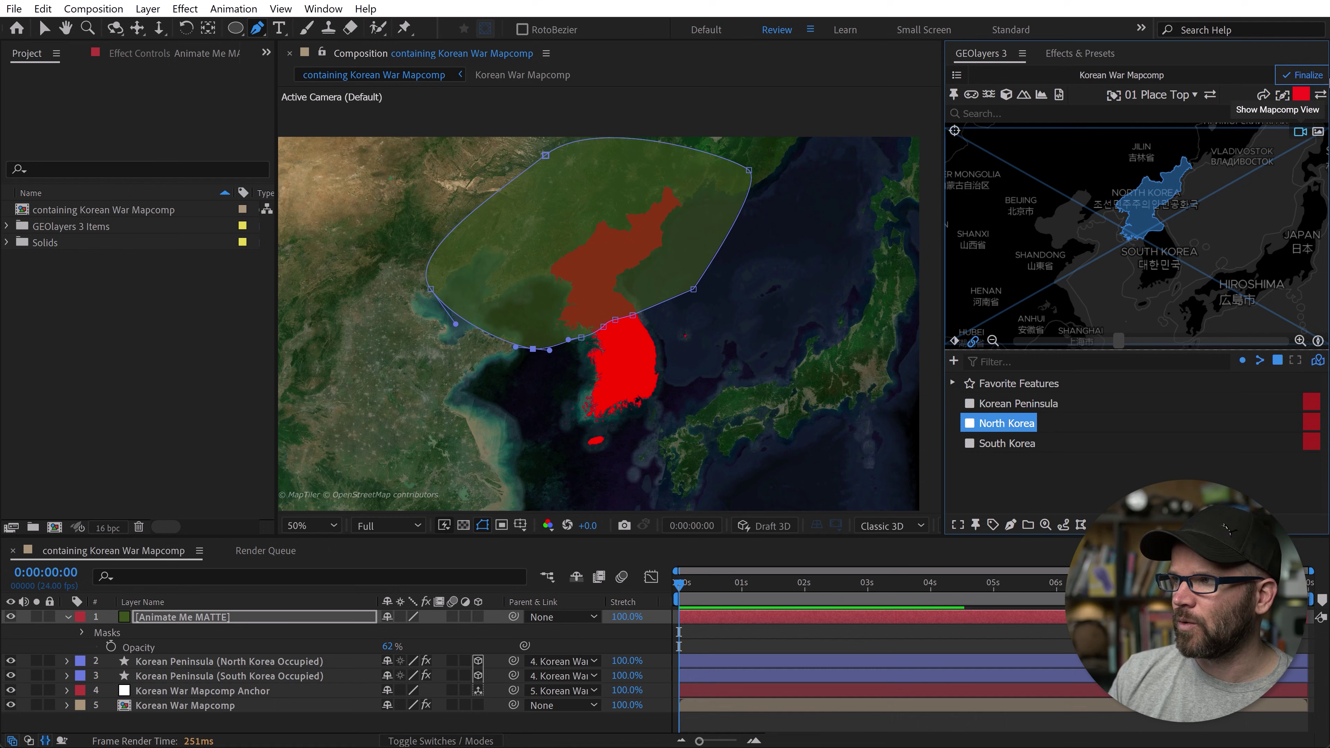
{"action": "left_click", "coordinate": [1302, 97]}
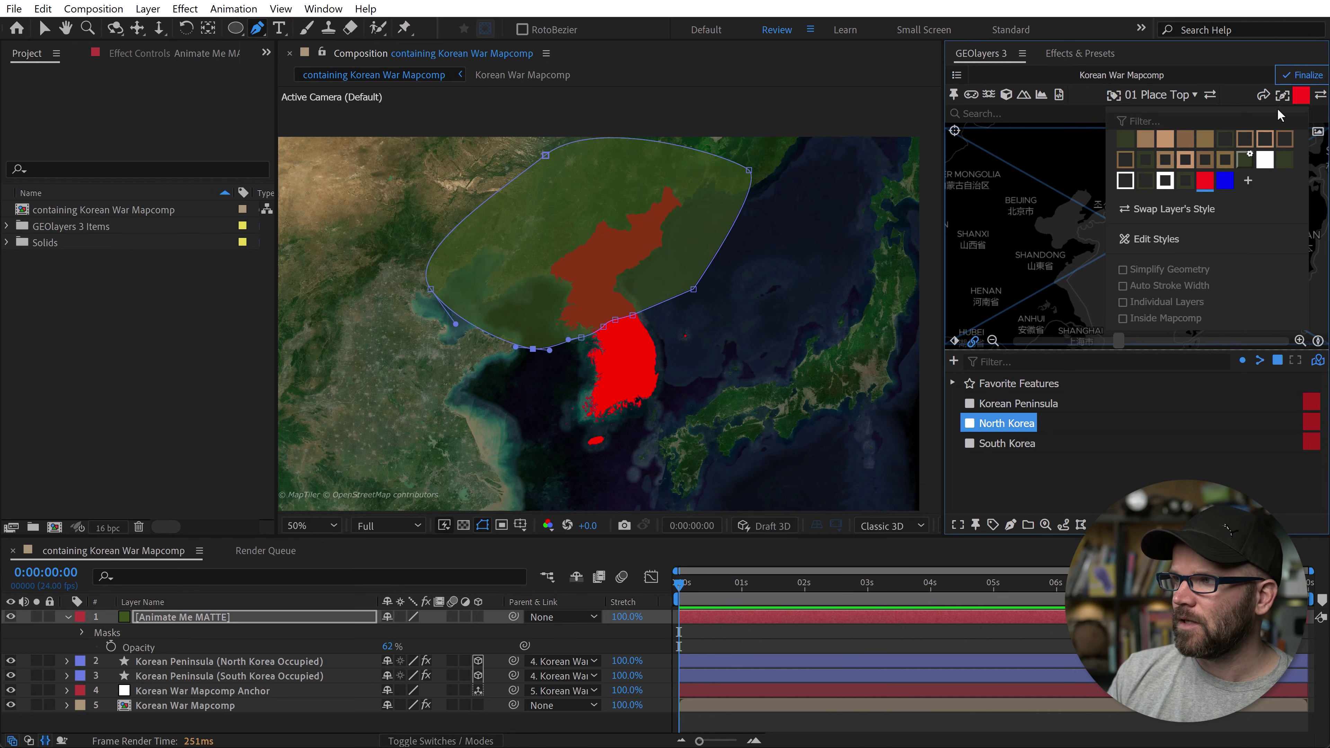
{"action": "left_click", "coordinate": [1126, 180]}
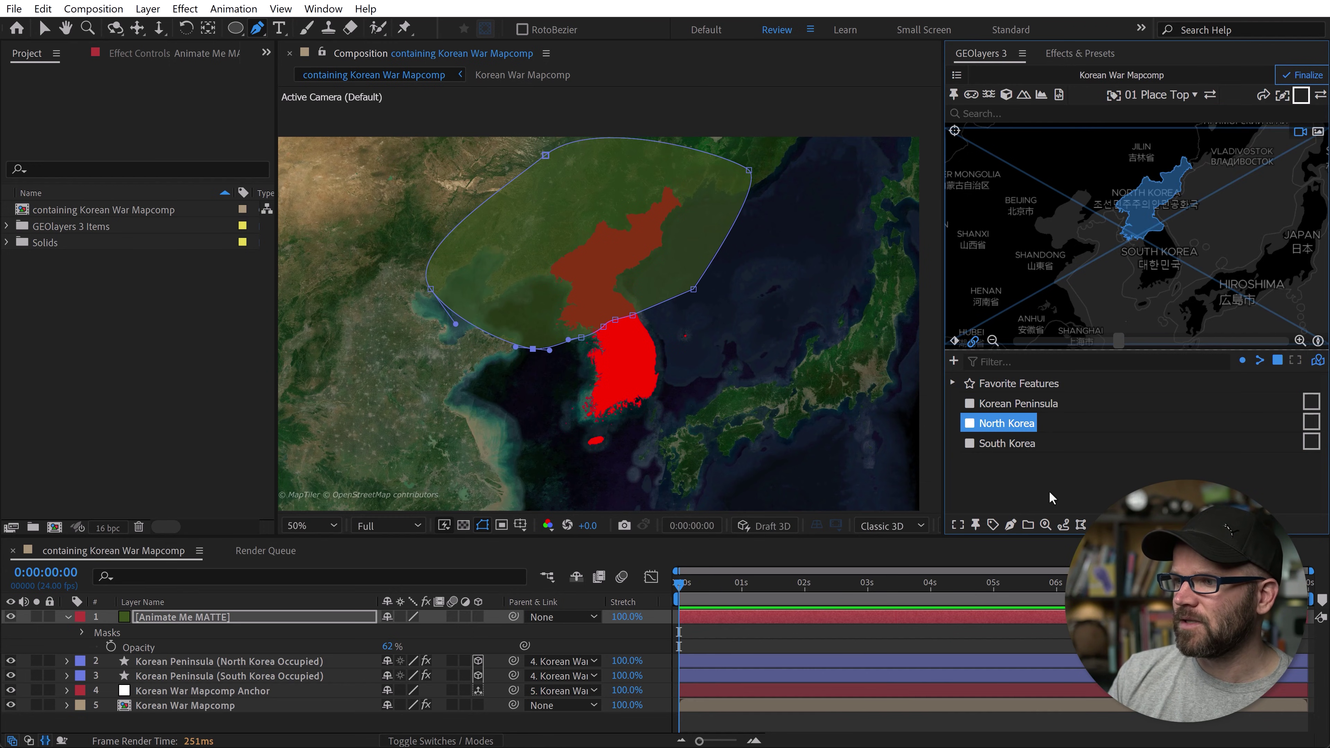
{"action": "left_click", "coordinate": [1010, 525]}
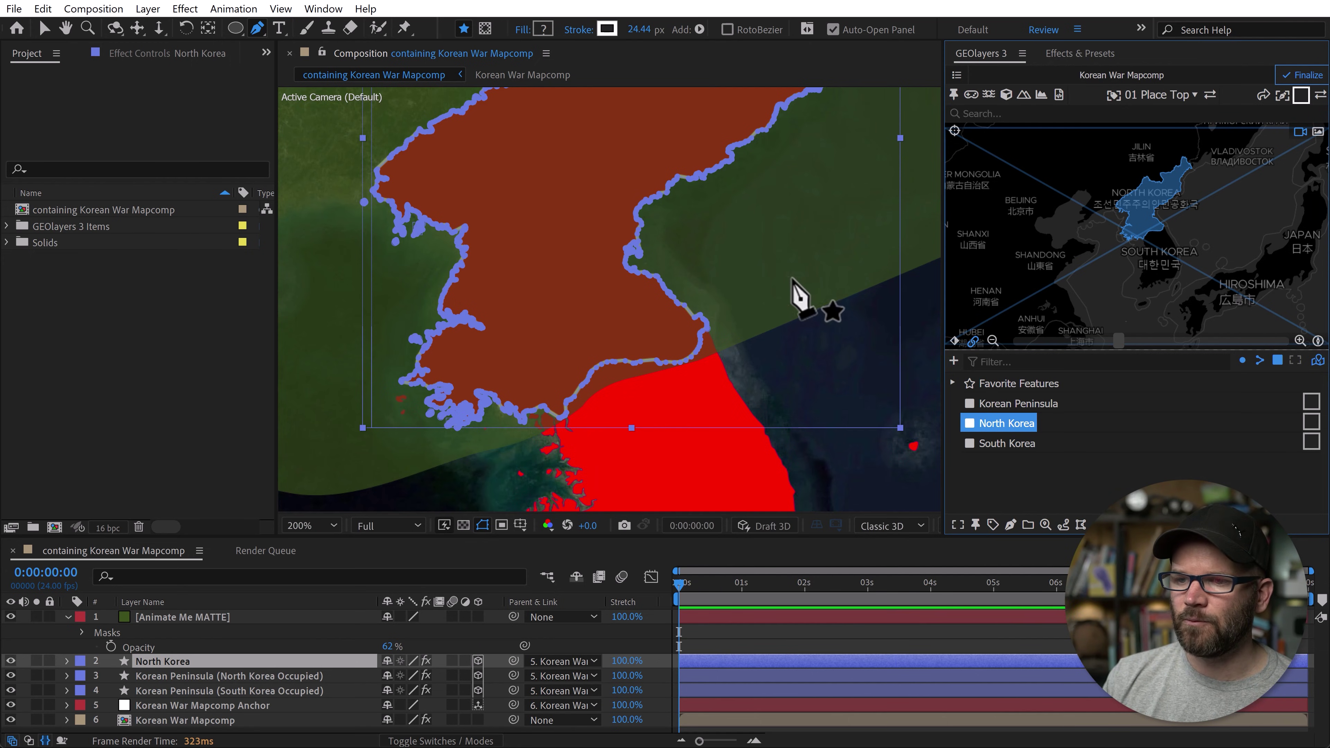
{"action": "left_click", "coordinate": [181, 618]}
{"action": "left_click", "coordinate": [104, 633]}
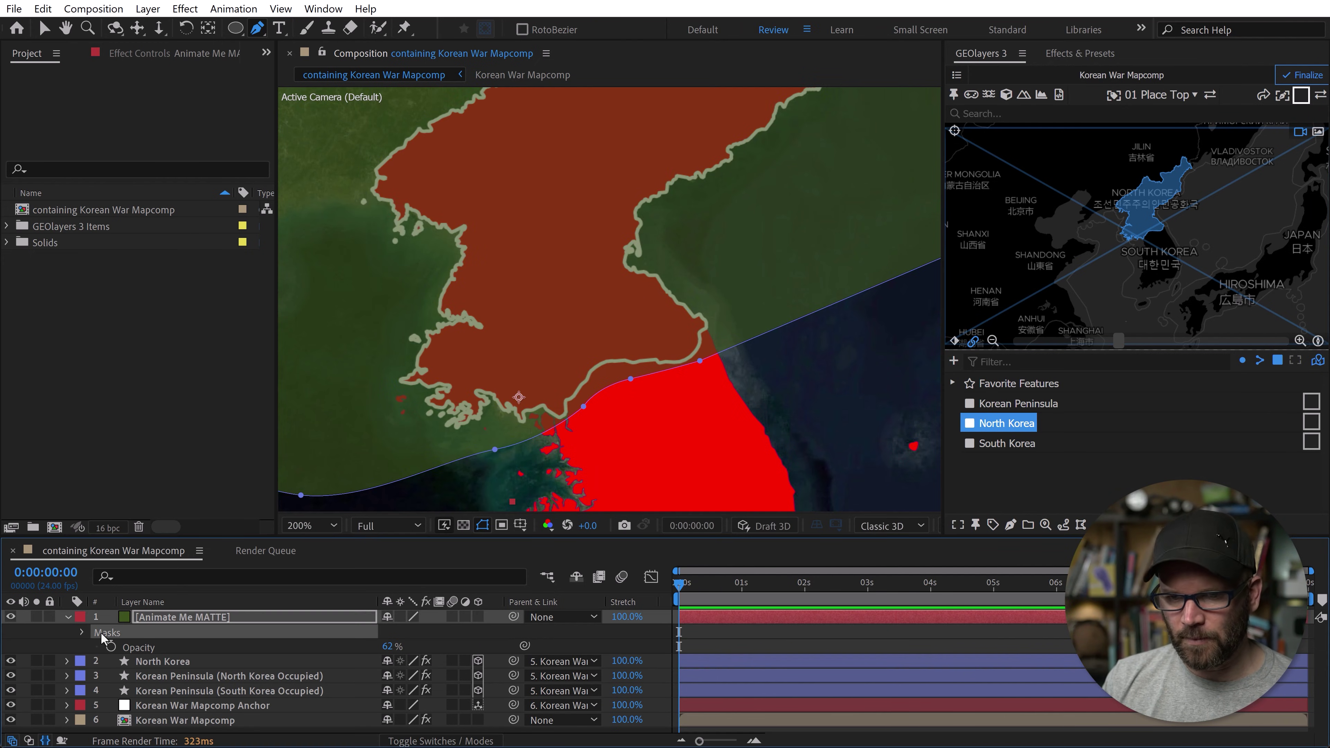
{"action": "key", "text": "Delete"}
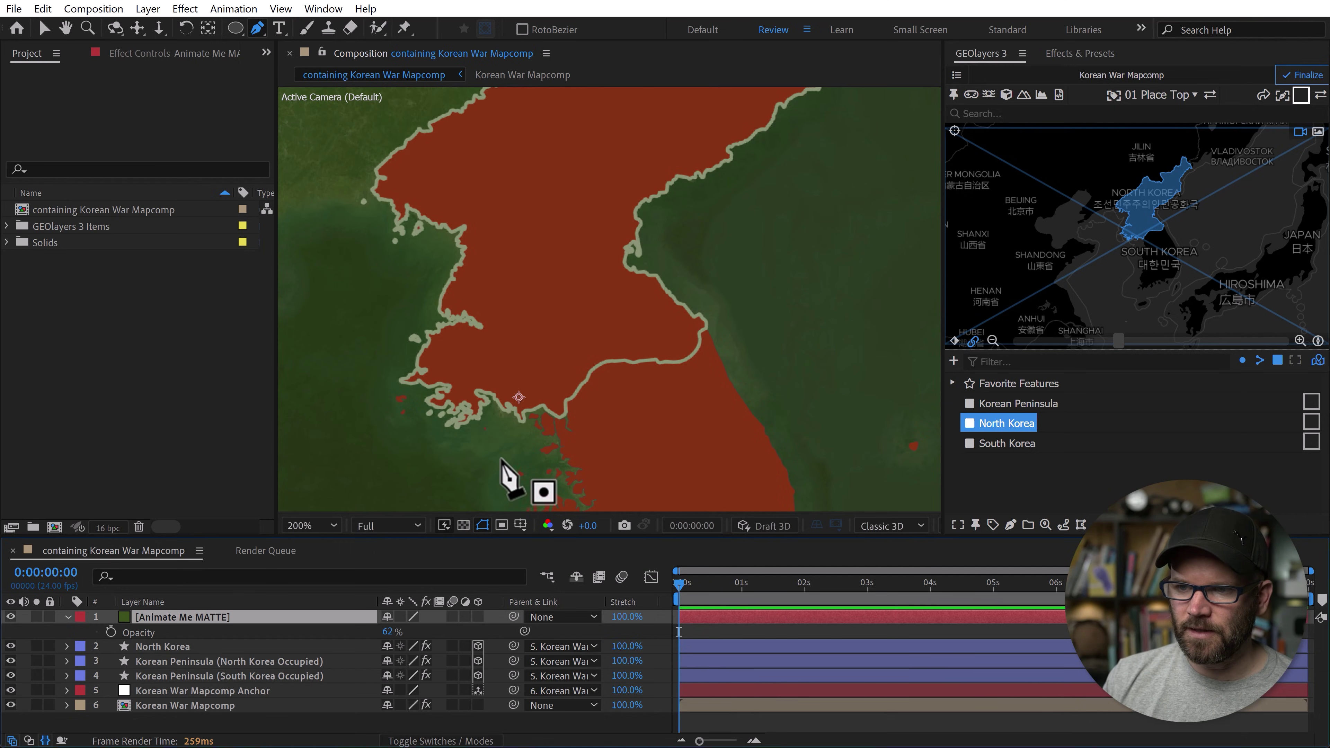
Trace a new mask point by point along North Korea's southern border, west to east
{"action": "left_click_drag", "start_coordinate": [505, 459], "coordinate": [516, 452]}
{"action": "left_click", "coordinate": [558, 419]}
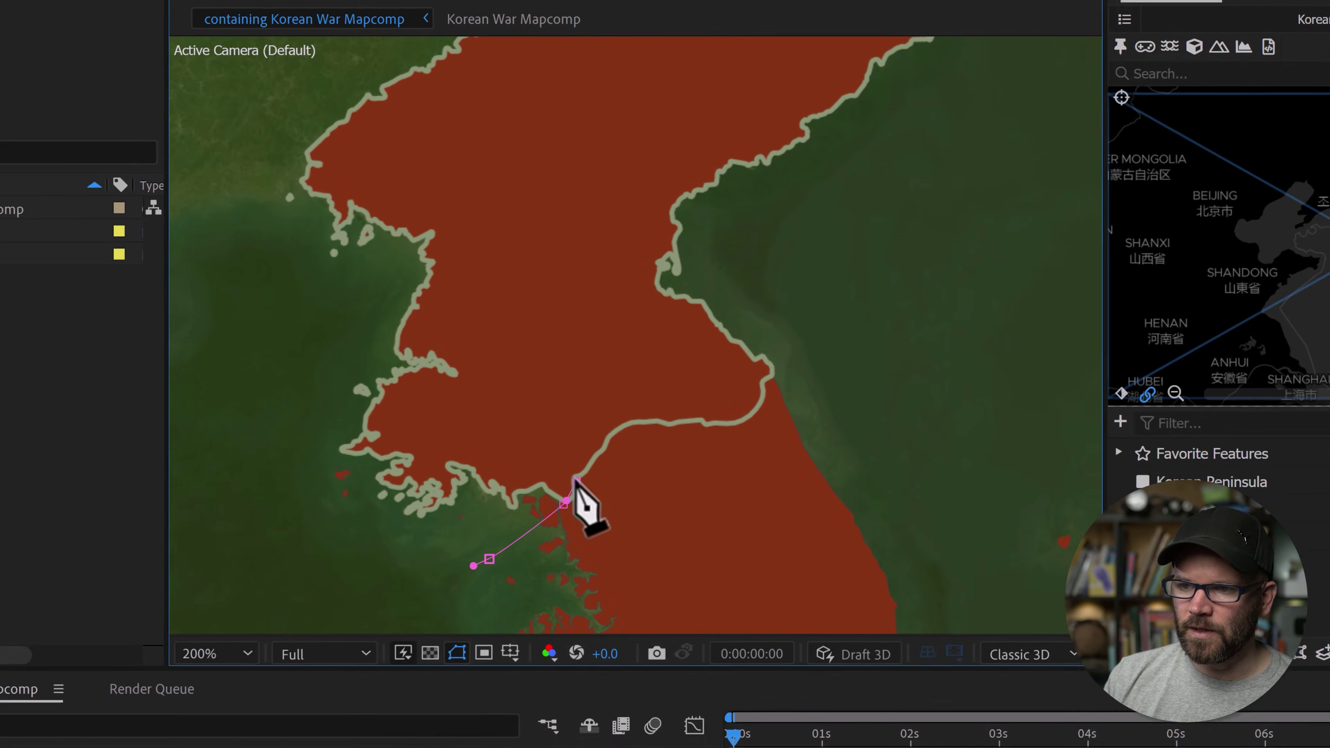
{"action": "left_click", "coordinate": [566, 403]}
{"action": "left_click", "coordinate": [577, 396]}
{"action": "left_click", "coordinate": [586, 382]}
{"action": "left_click", "coordinate": [598, 365]}
{"action": "left_click", "coordinate": [659, 436]}
{"action": "left_click", "coordinate": [691, 436]}
{"action": "left_click", "coordinate": [720, 438]}
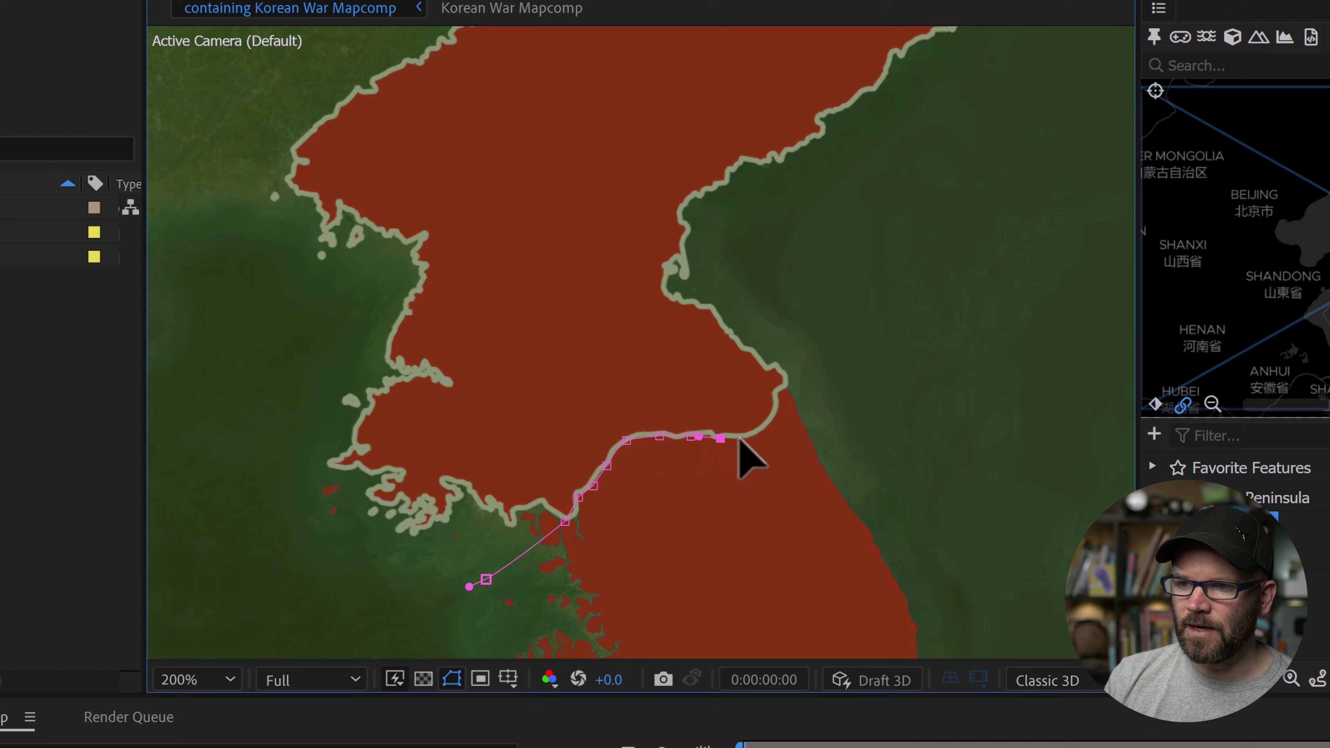
{"action": "left_click", "coordinate": [757, 432]}
{"action": "left_click_drag", "start_coordinate": [775, 407], "coordinate": [769, 276]}
Close the new mask around North Korea with curved points to the north and west
{"action": "scroll", "coordinate": [802, 341], "scroll_direction": "down", "scroll_amount": 3}
{"action": "left_click_drag", "start_coordinate": [510, 241], "coordinate": [466, 244]}
{"action": "left_click_drag", "start_coordinate": [365, 466], "coordinate": [419, 539]}
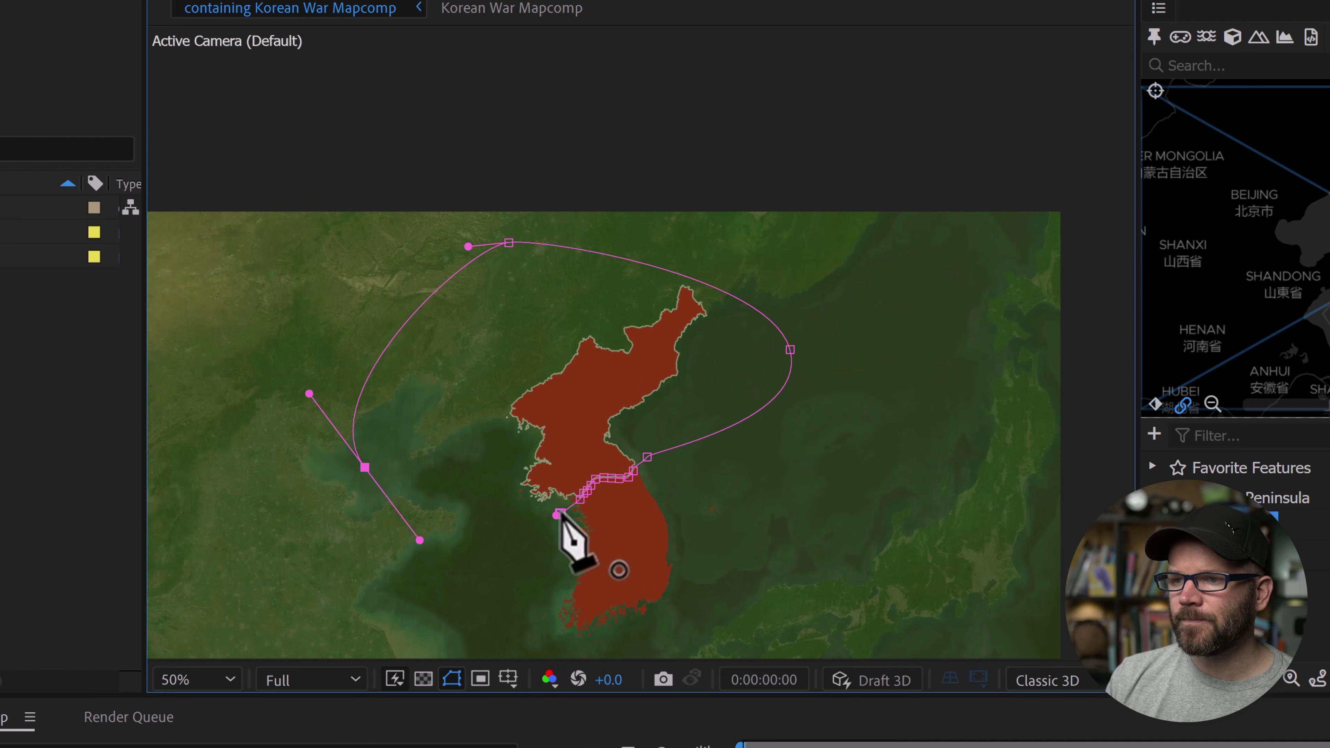
{"action": "left_click", "coordinate": [558, 514]}
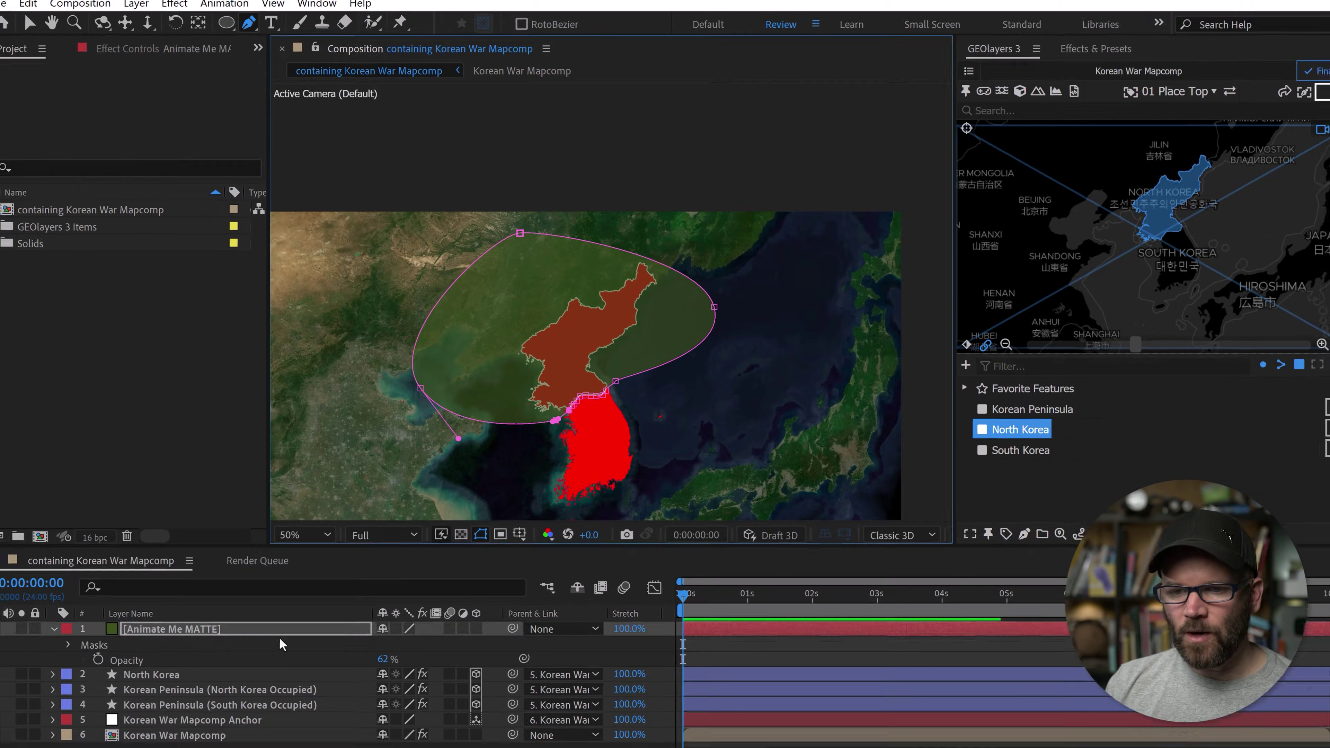
Delete the North Korea outline layer and fit the whole composition in the viewer
{"action": "key", "text": "t"}
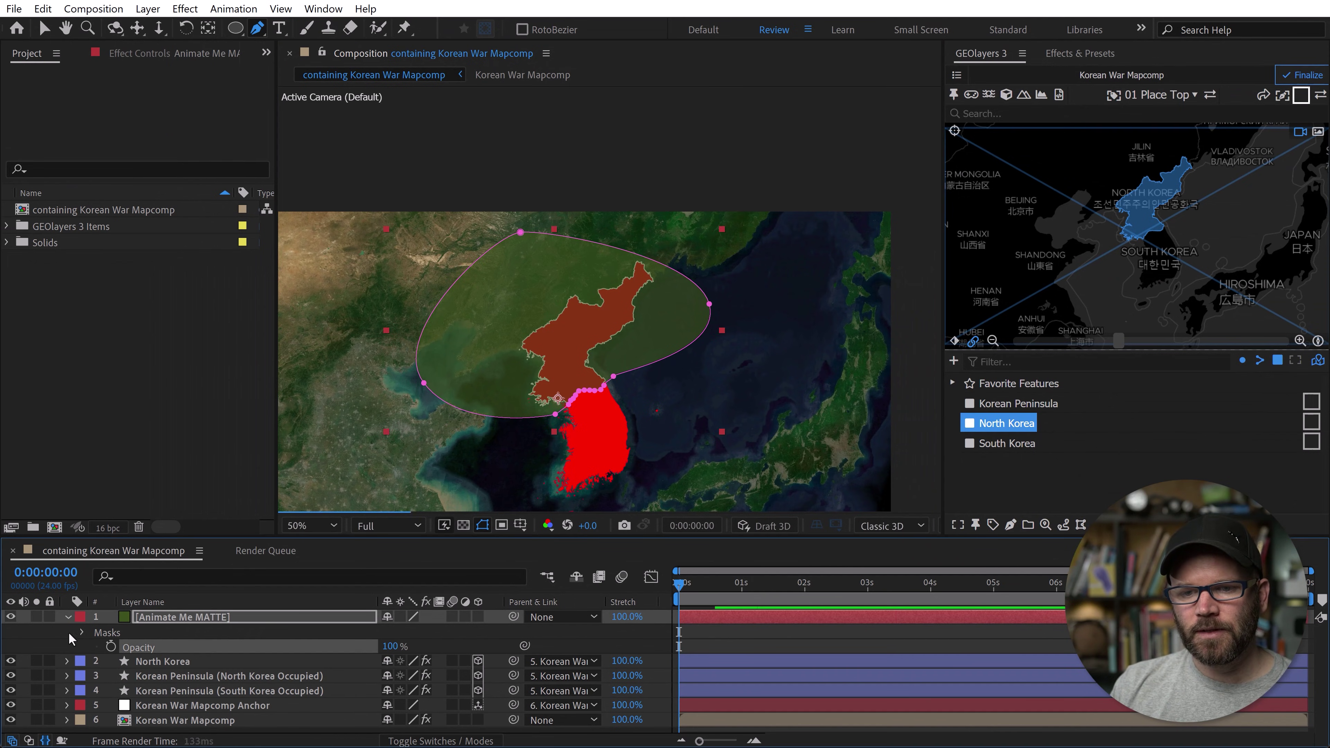
{"action": "left_click", "coordinate": [81, 634]}
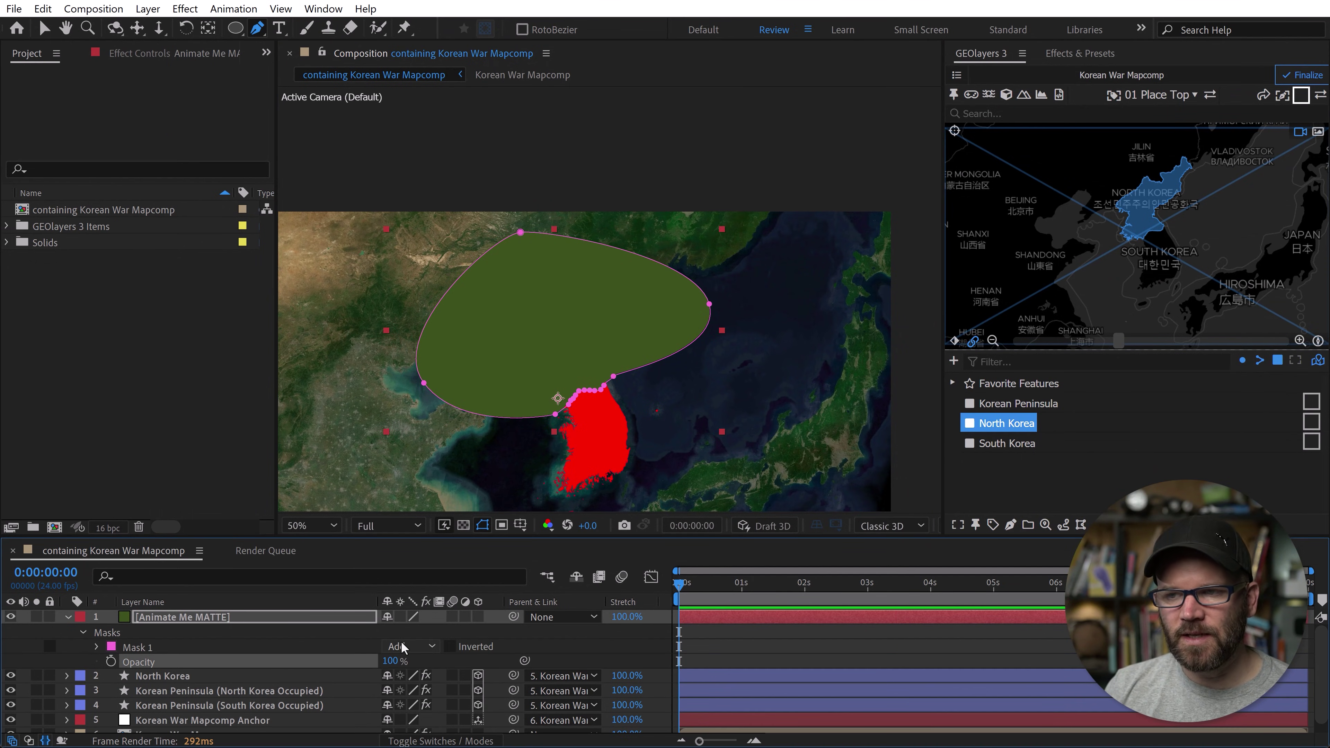
{"action": "left_click", "coordinate": [67, 617]}
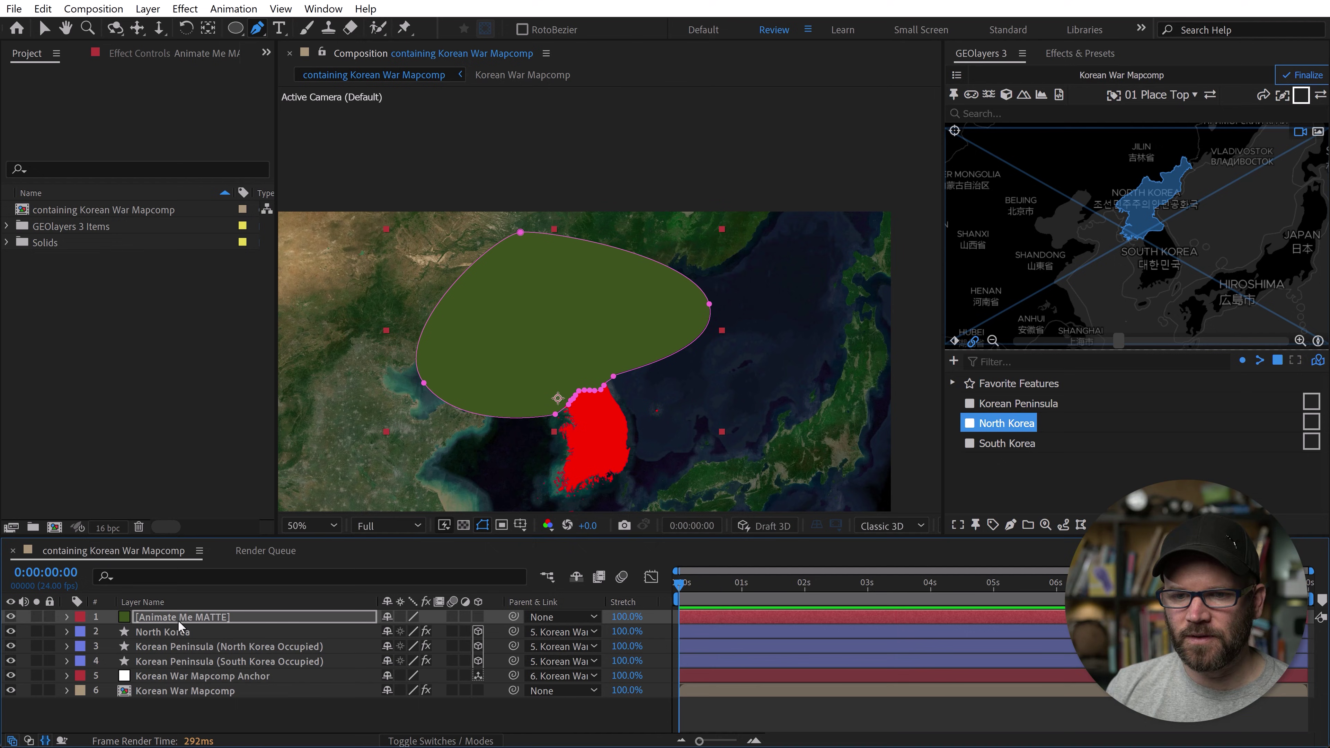
{"action": "left_click", "coordinate": [192, 630]}
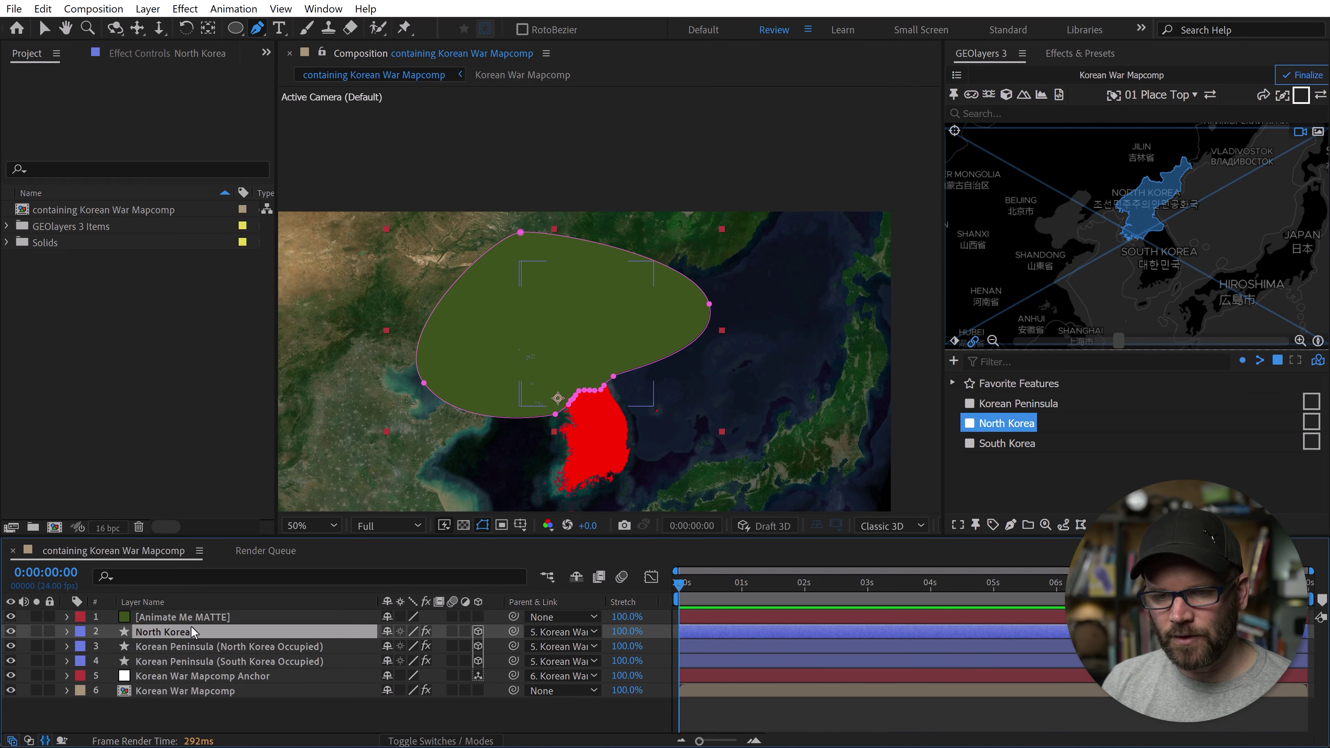
{"action": "key", "text": "Delete"}
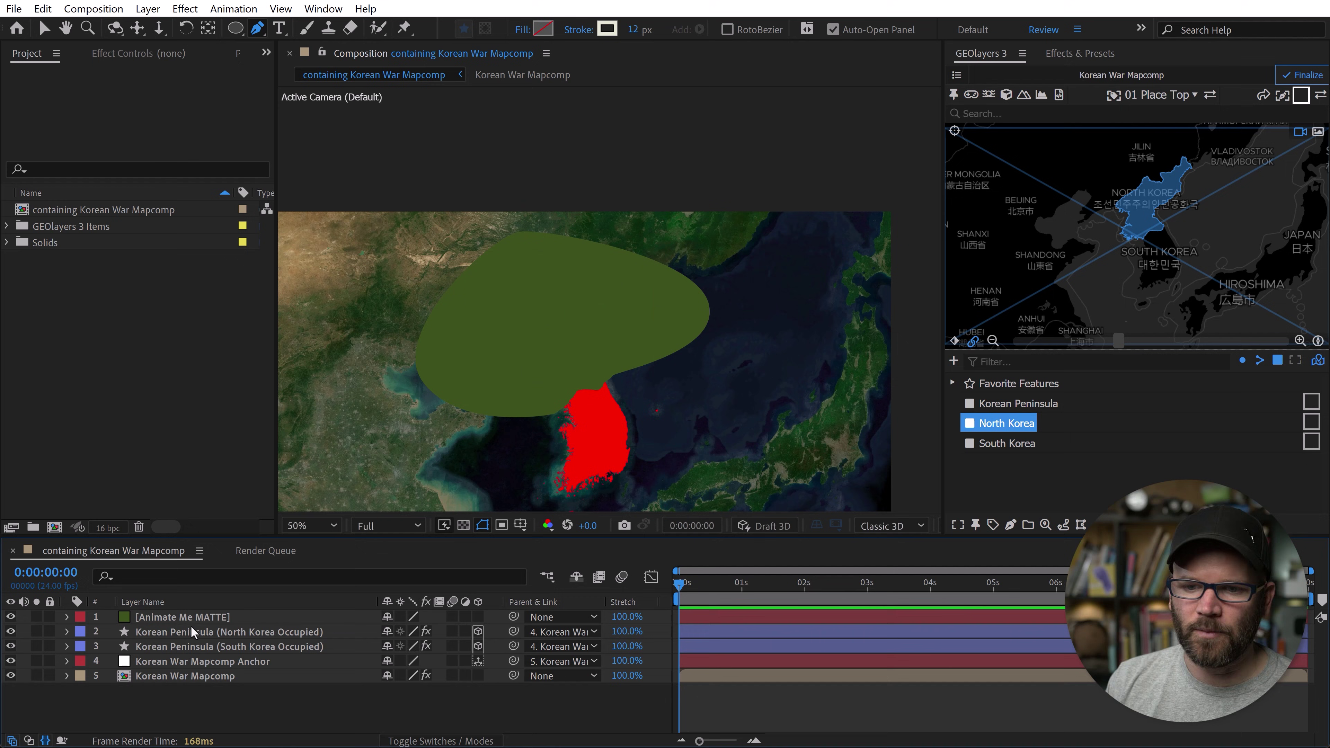
{"action": "key", "text": "shift+slash"}
Set the North Korea Occupied layer's track matte to the Animate Me MATTE layer
{"action": "key", "text": "v"}
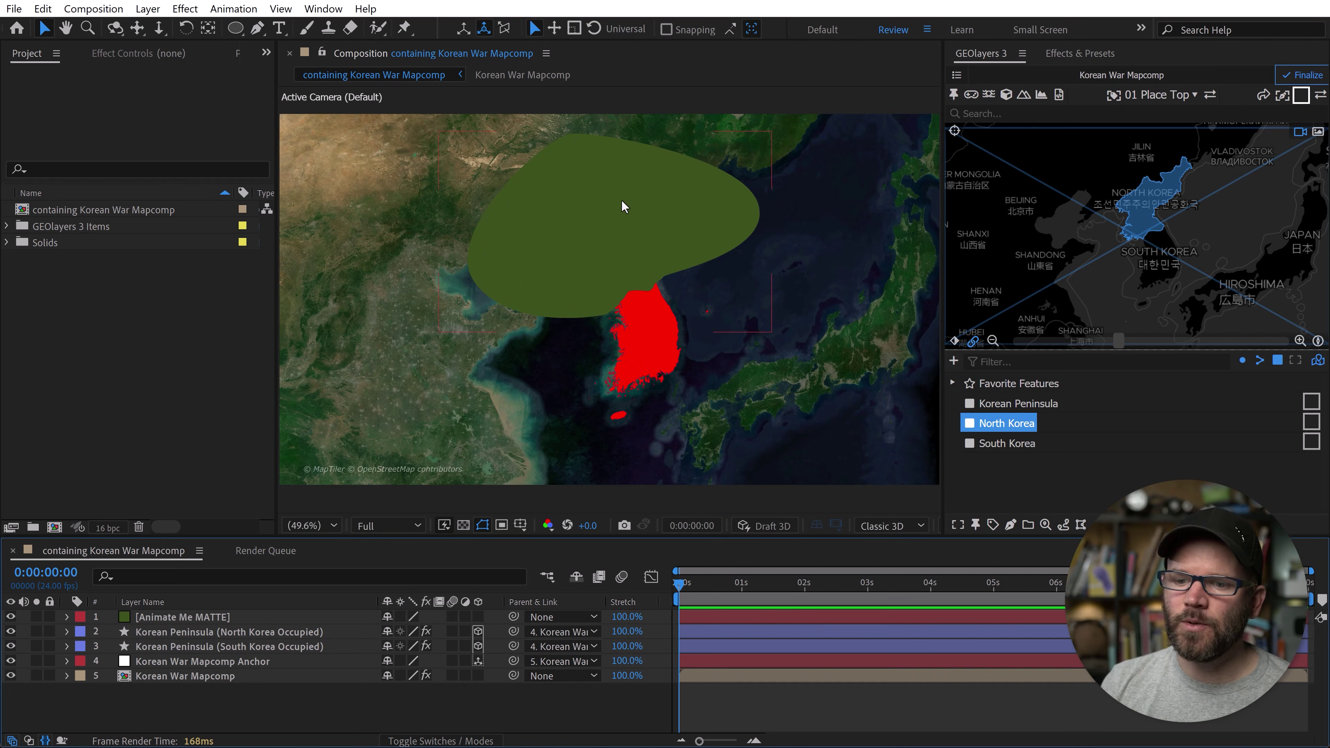
{"action": "left_click", "coordinate": [441, 741]}
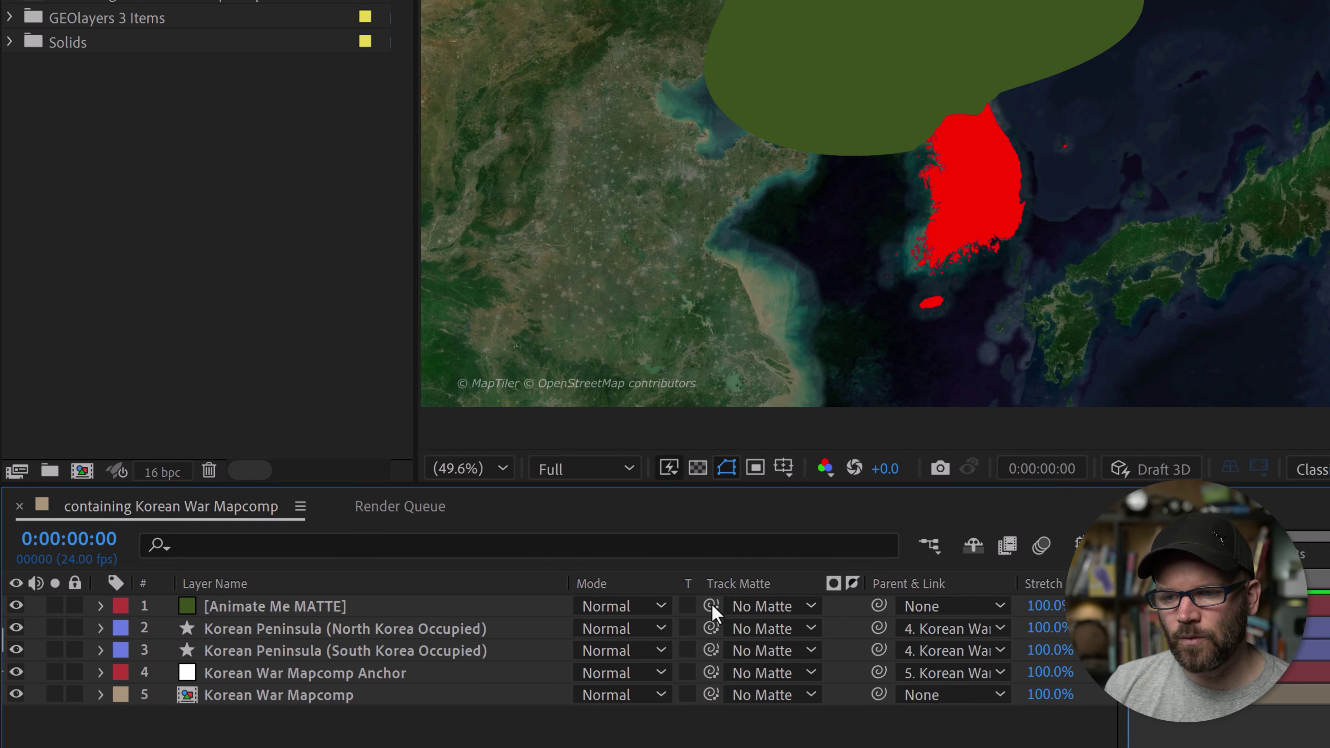
{"action": "left_click", "coordinate": [313, 630]}
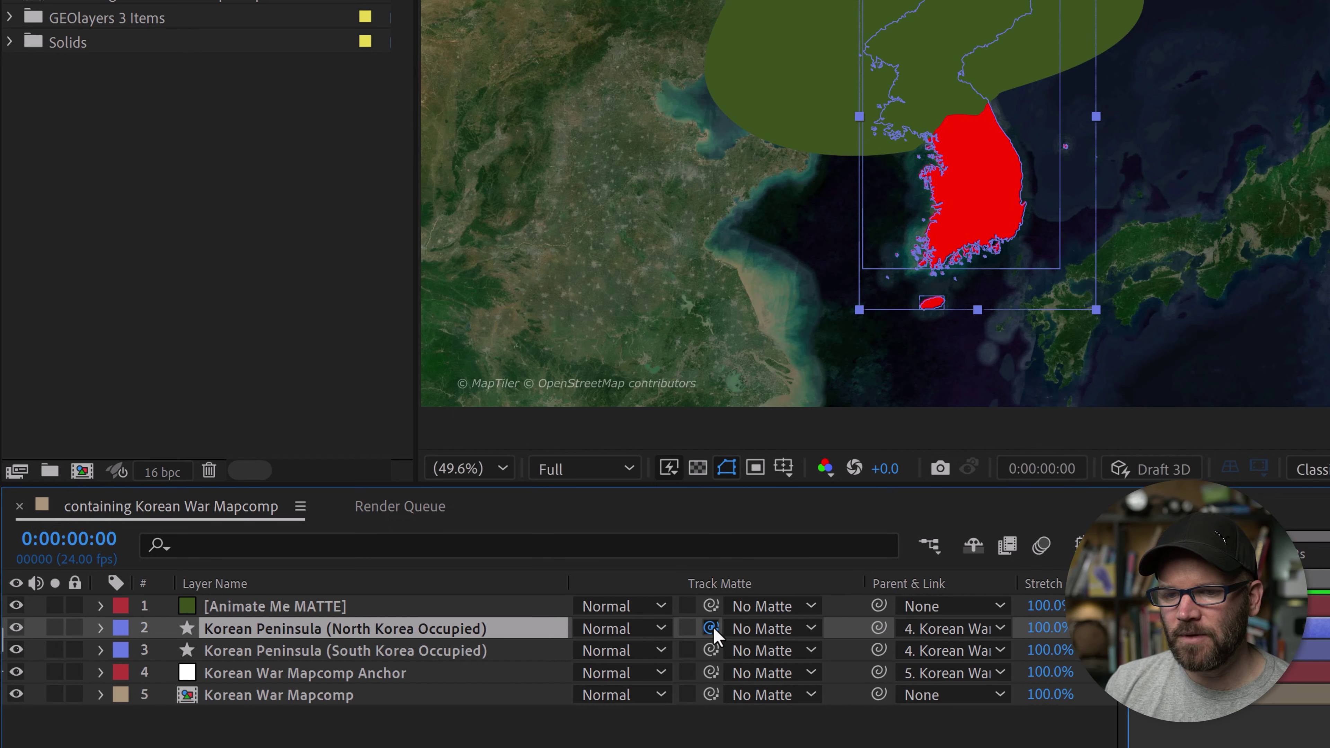
{"action": "left_click_drag", "start_coordinate": [372, 608], "coordinate": [297, 608]}
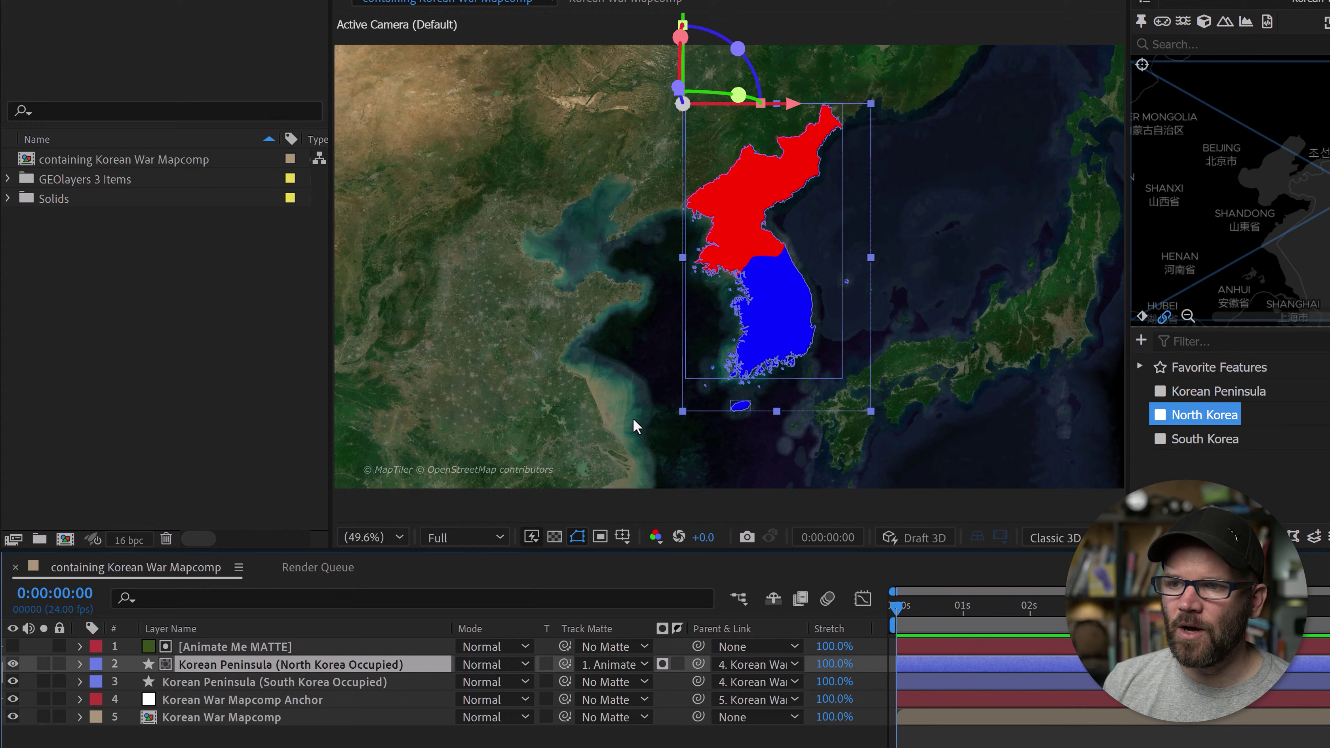
Zoom in and nudge one mask point down to follow the Korean border
{"action": "left_click", "coordinate": [214, 649]}
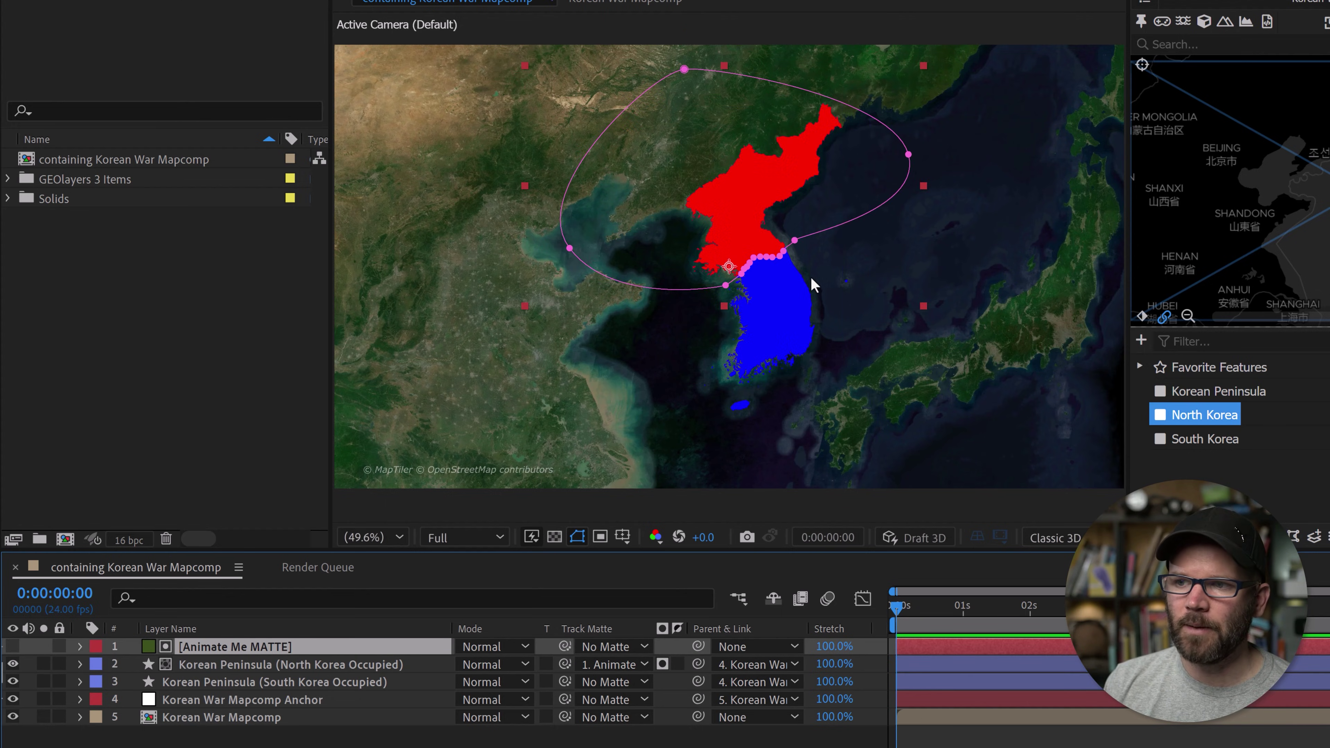
{"action": "scroll", "coordinate": [750, 276], "scroll_direction": "up", "scroll_amount": 4}
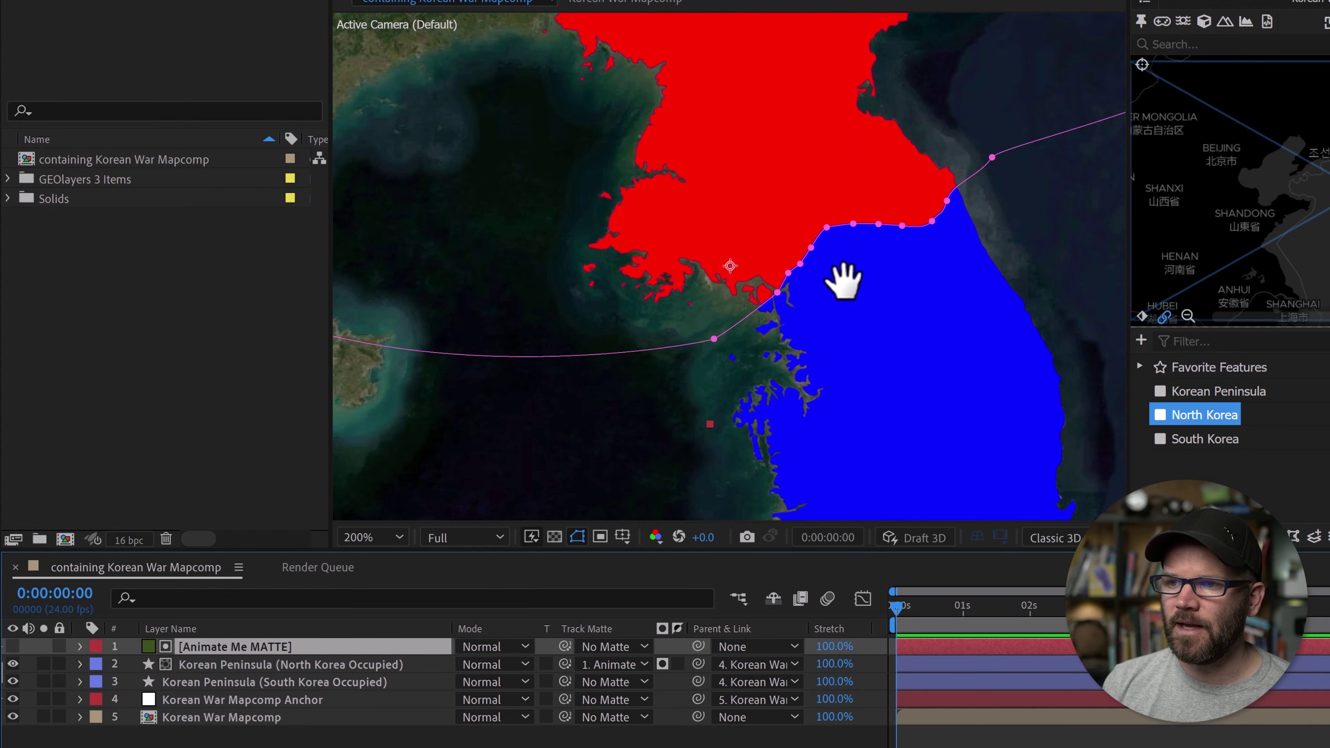
{"action": "left_click_drag", "start_coordinate": [846, 282], "coordinate": [693, 316]}
{"action": "left_click", "coordinate": [676, 264]}
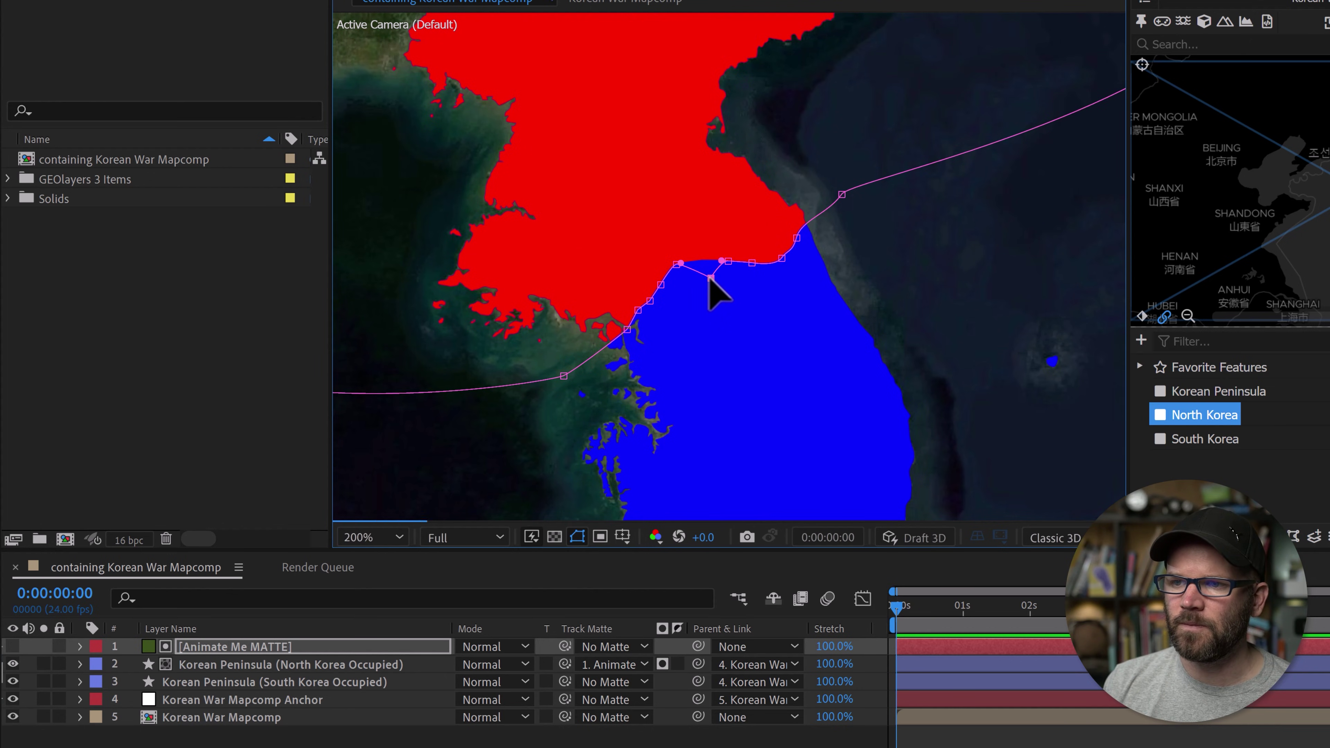
{"action": "left_click_drag", "start_coordinate": [679, 271], "coordinate": [687, 293]}
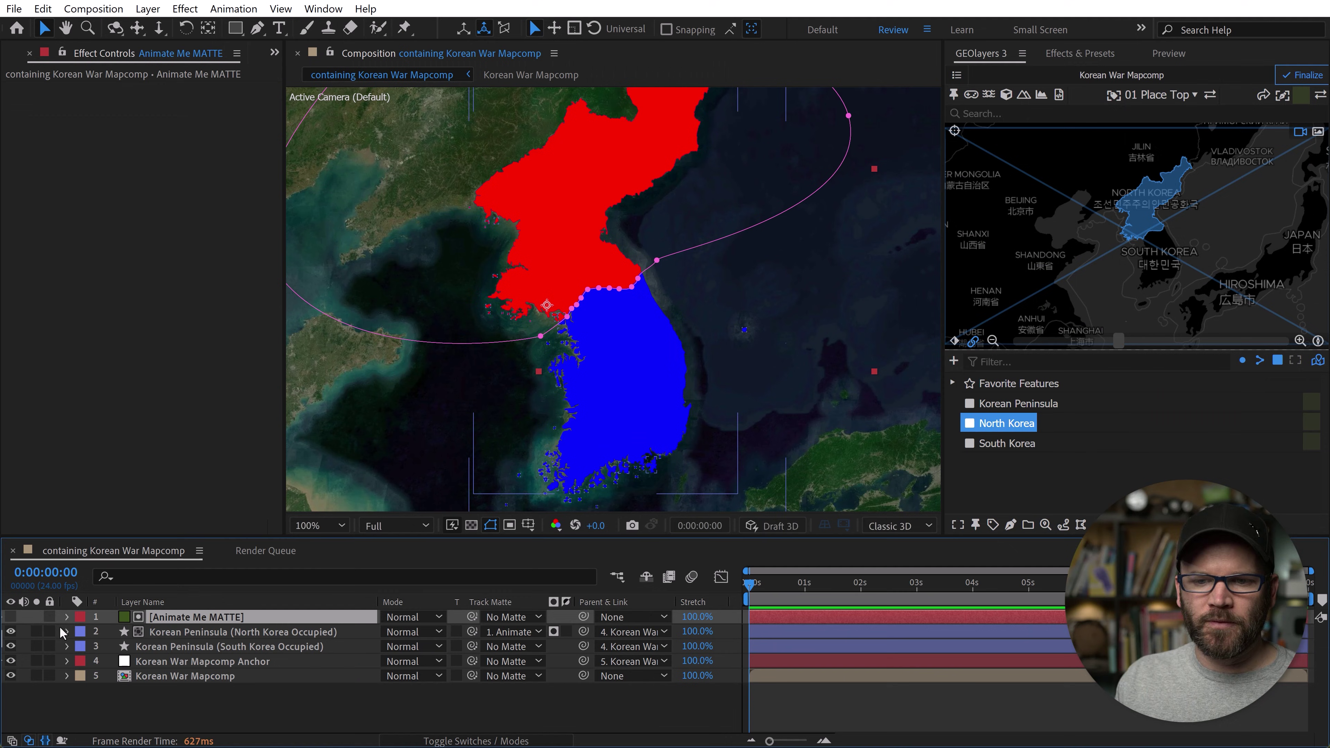
Keyframe Mask 1's path at zero, then push the border south so red covers most of the peninsula
{"action": "left_click", "coordinate": [67, 617]}
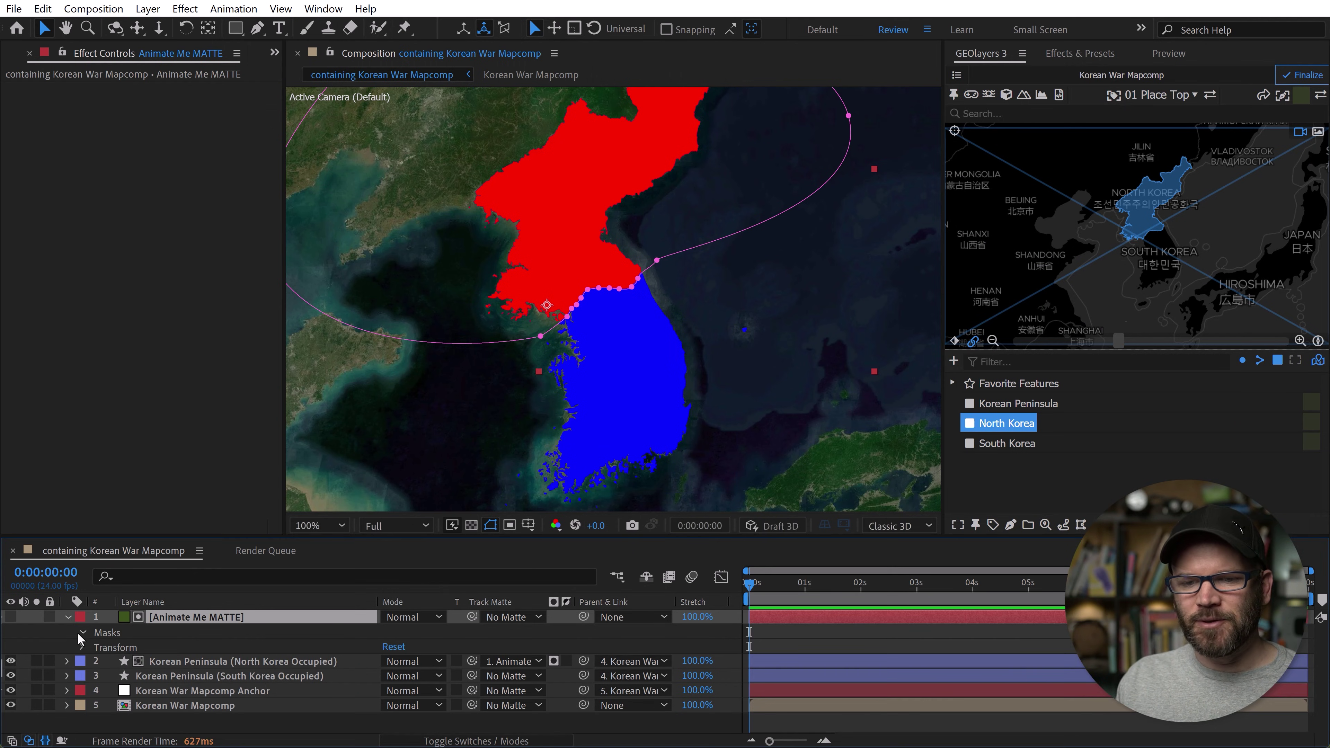
{"action": "left_click", "coordinate": [82, 632]}
{"action": "left_click", "coordinate": [96, 648]}
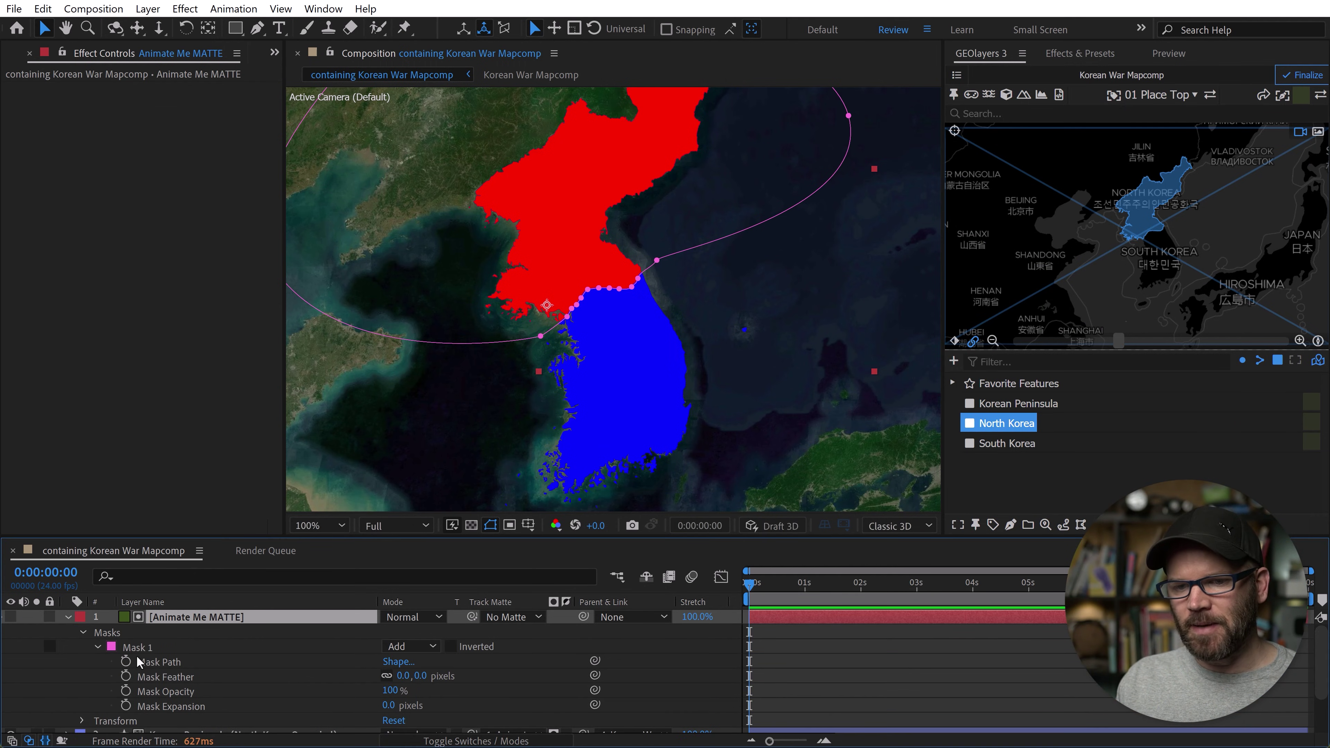
{"action": "left_click", "coordinate": [125, 661]}
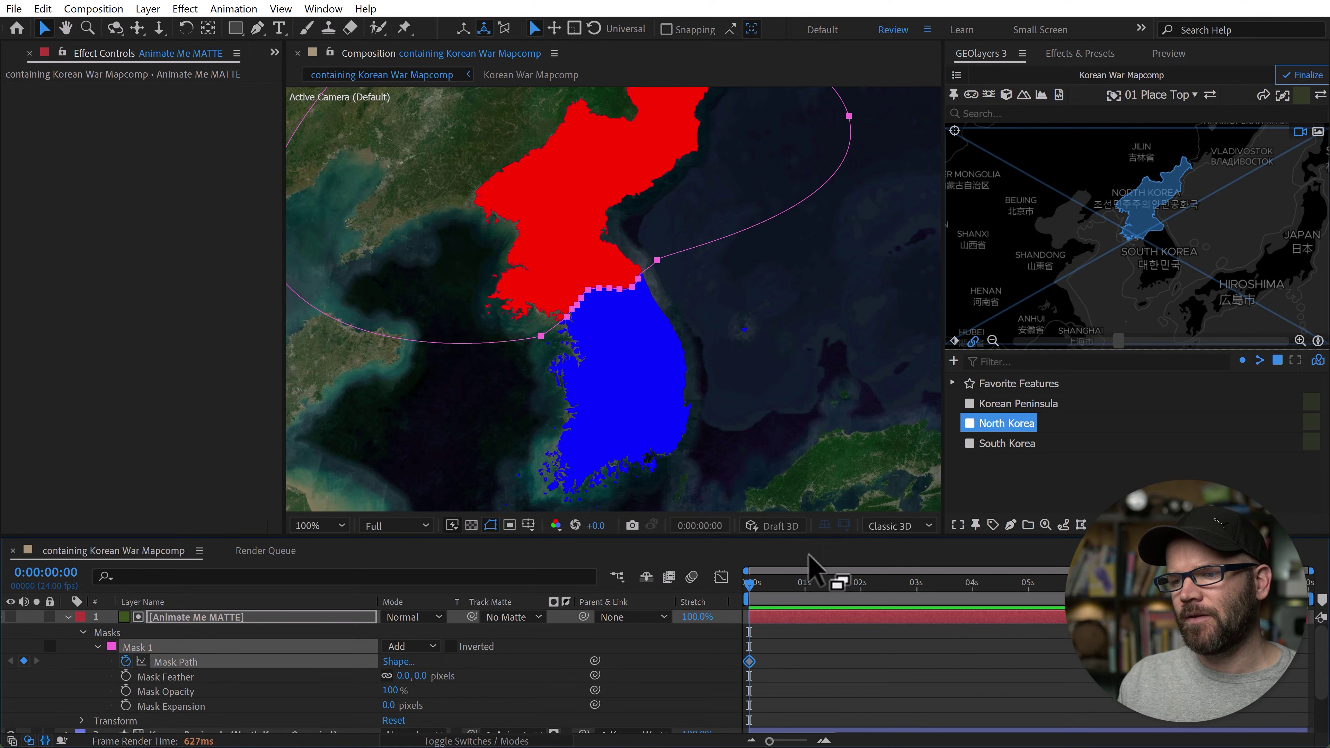
{"action": "left_click_drag", "start_coordinate": [787, 591], "coordinate": [907, 601]}
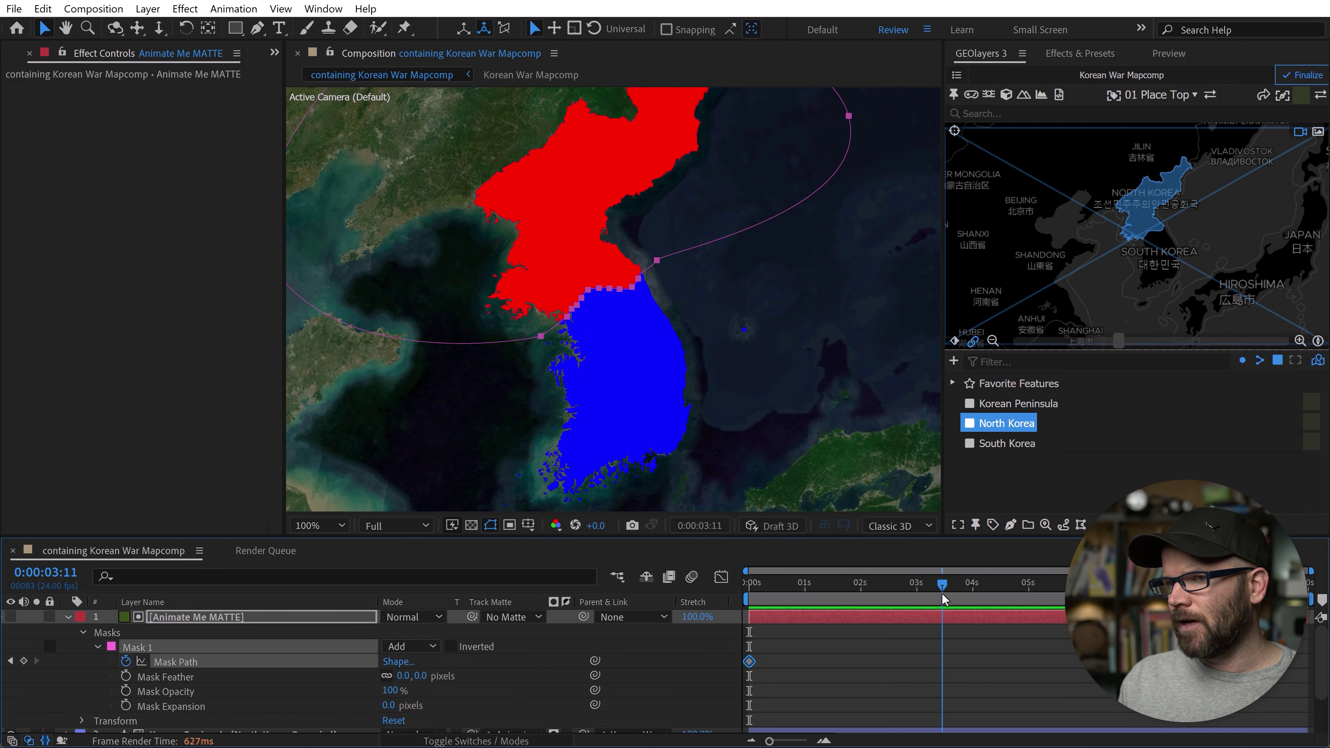
{"action": "left_click", "coordinate": [592, 300]}
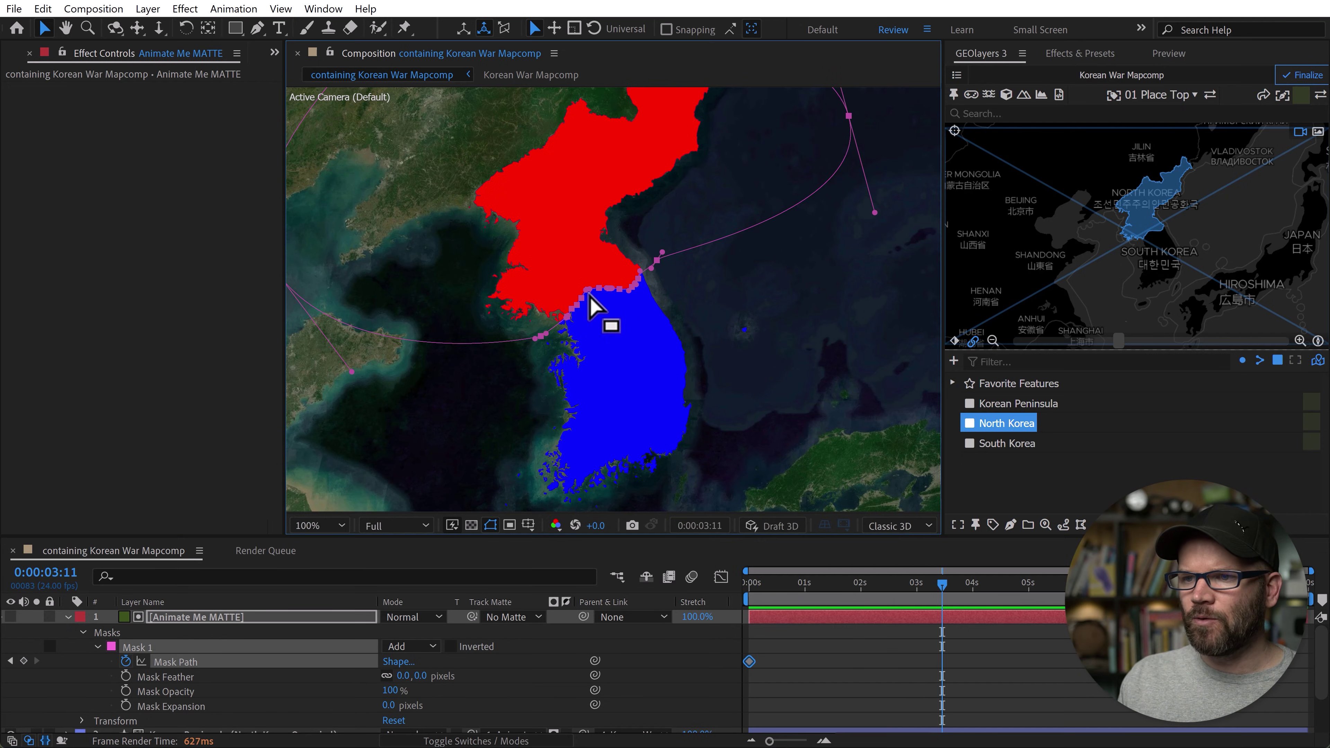
{"action": "left_click_drag", "start_coordinate": [469, 250], "coordinate": [699, 385]}
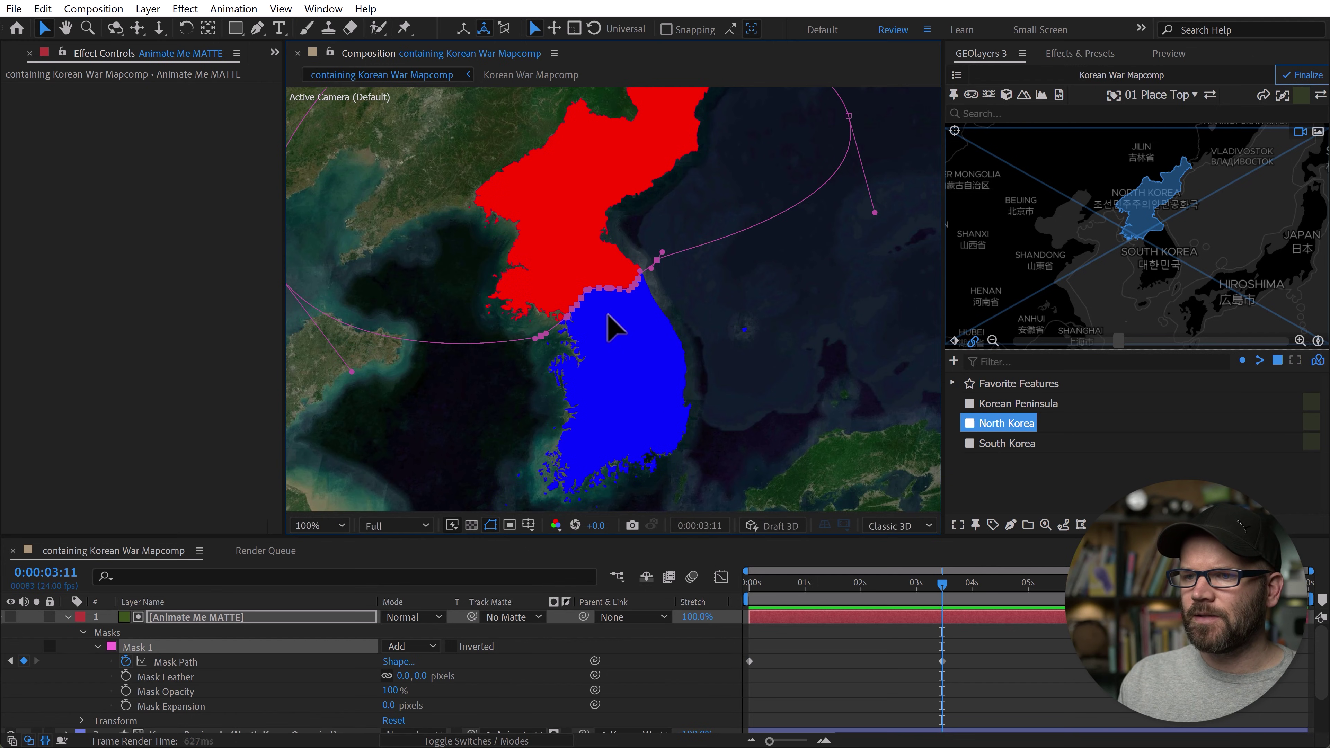
{"action": "left_click_drag", "start_coordinate": [606, 315], "coordinate": [637, 406]}
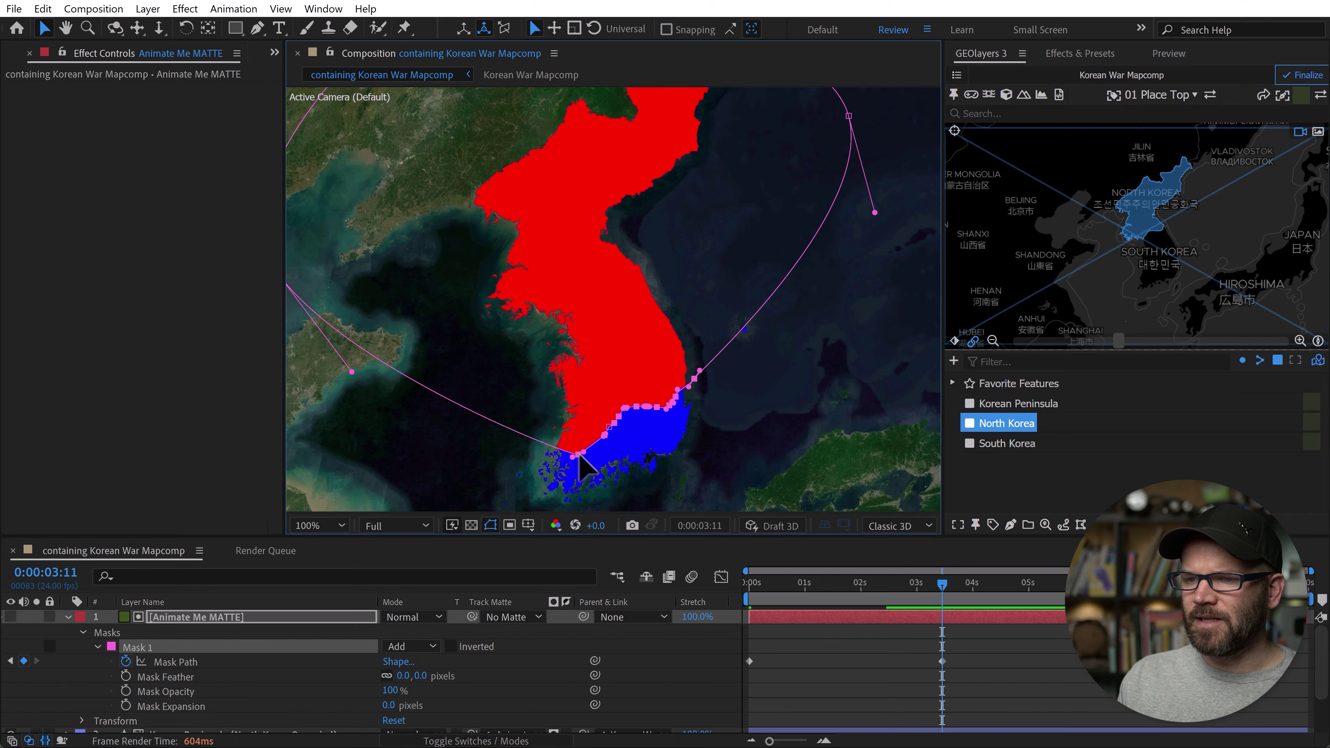
{"action": "left_click_drag", "start_coordinate": [578, 454], "coordinate": [633, 420]}
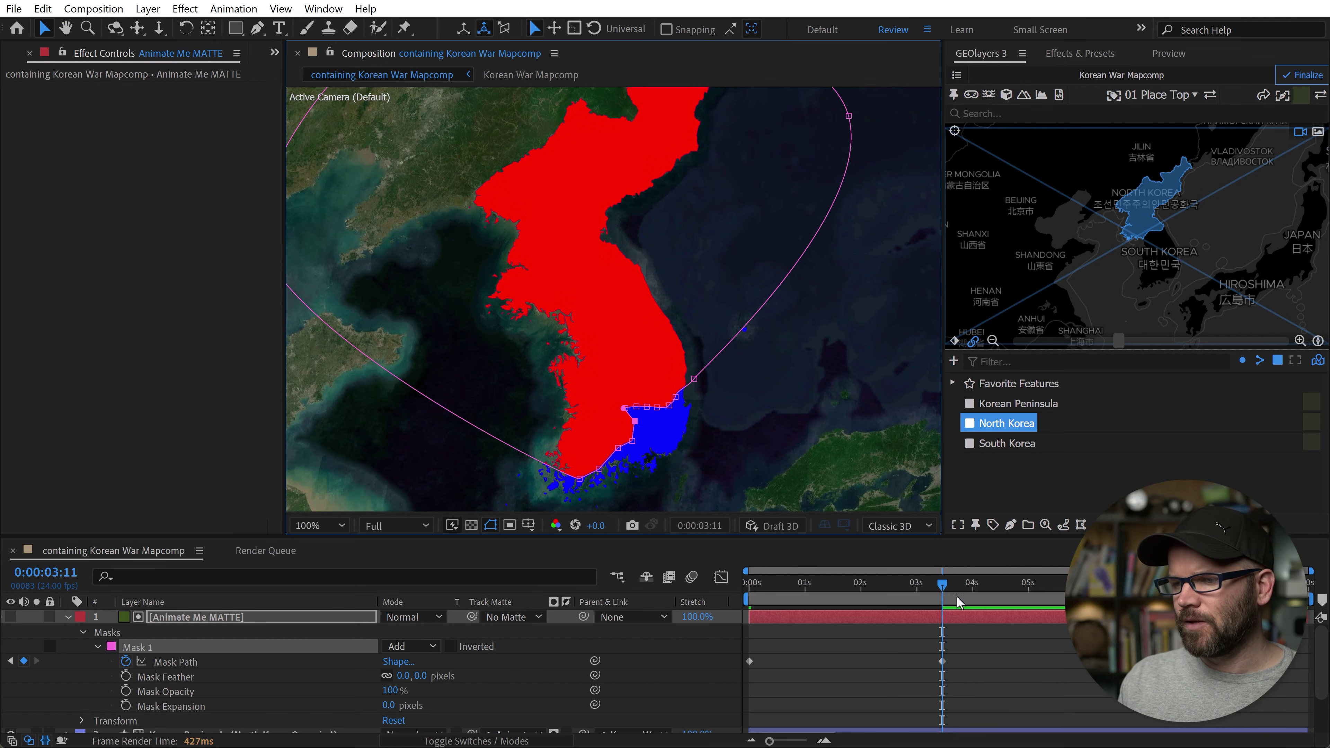
At 0:00:06:10, pull the mask's border points north so blue covers most of the peninsula
{"action": "left_click_drag", "start_coordinate": [996, 599], "coordinate": [1113, 600]}
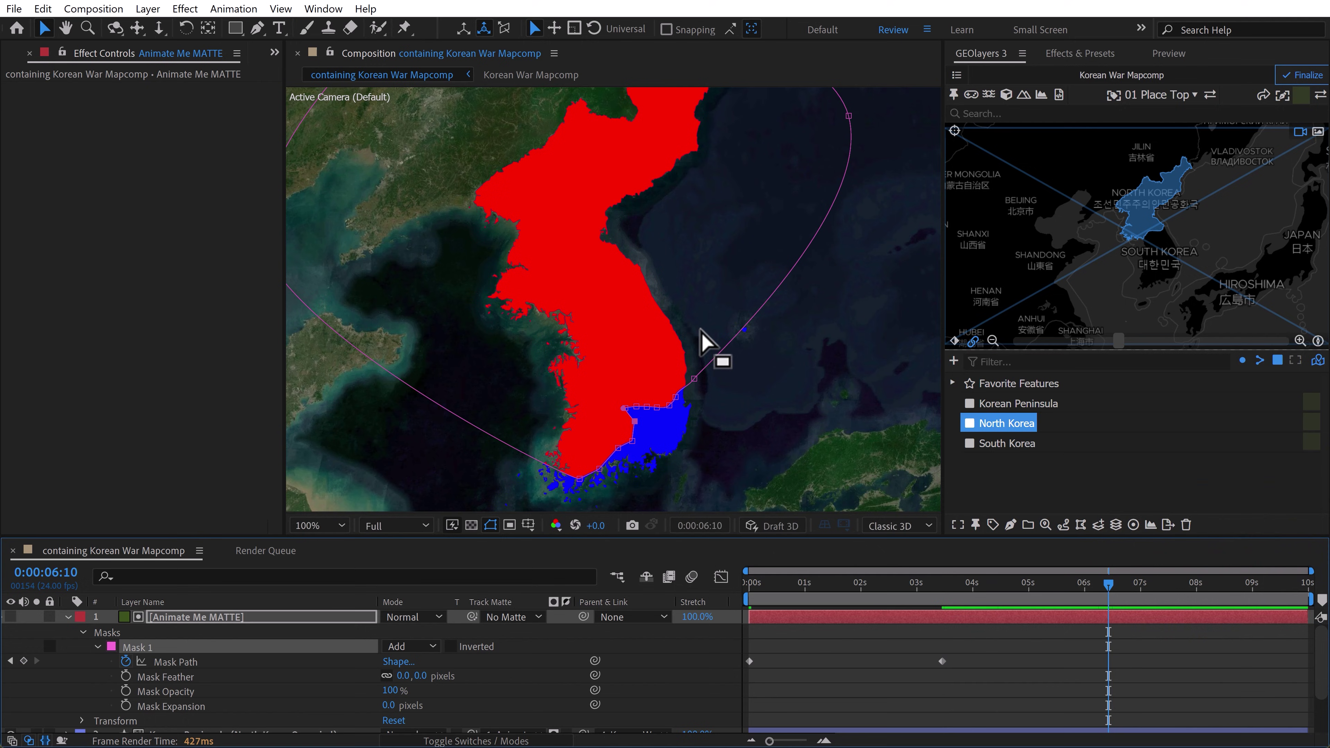
{"action": "double_click", "coordinate": [638, 406]}
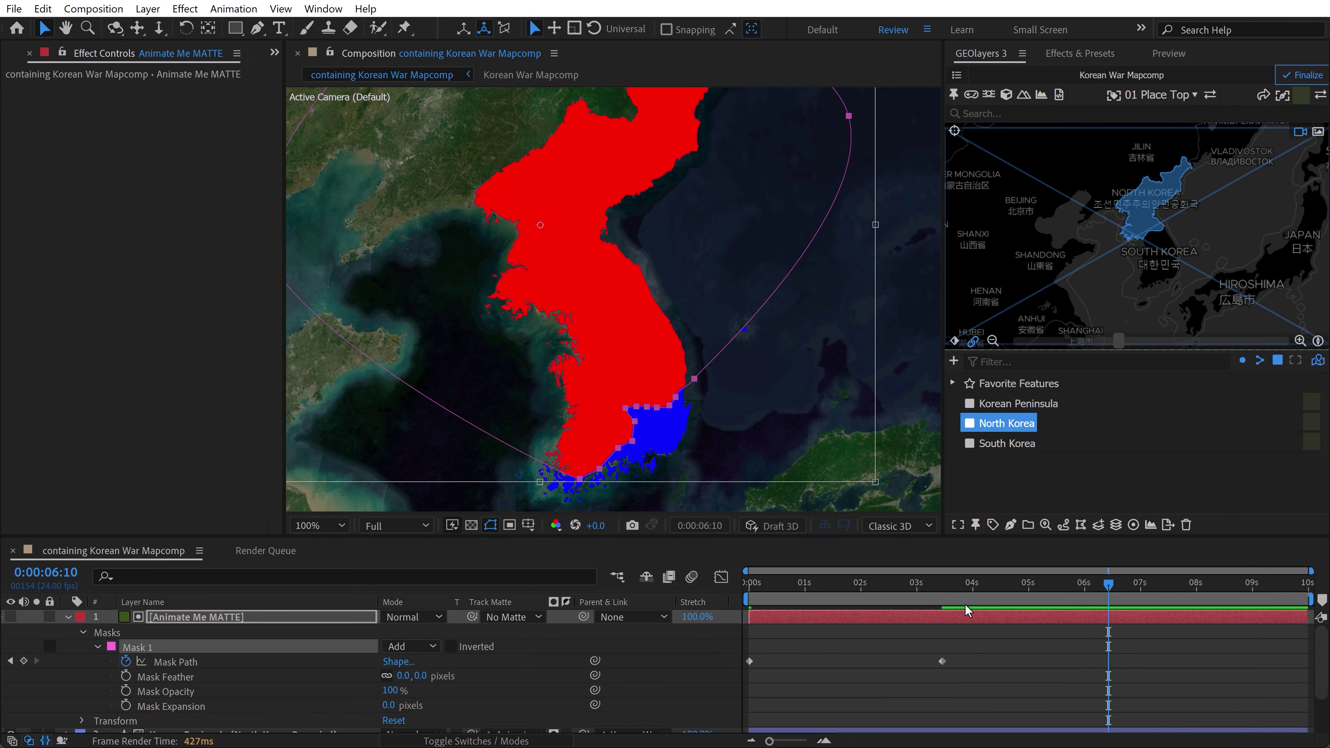
{"action": "left_click", "coordinate": [937, 656]}
{"action": "left_click", "coordinate": [942, 662]}
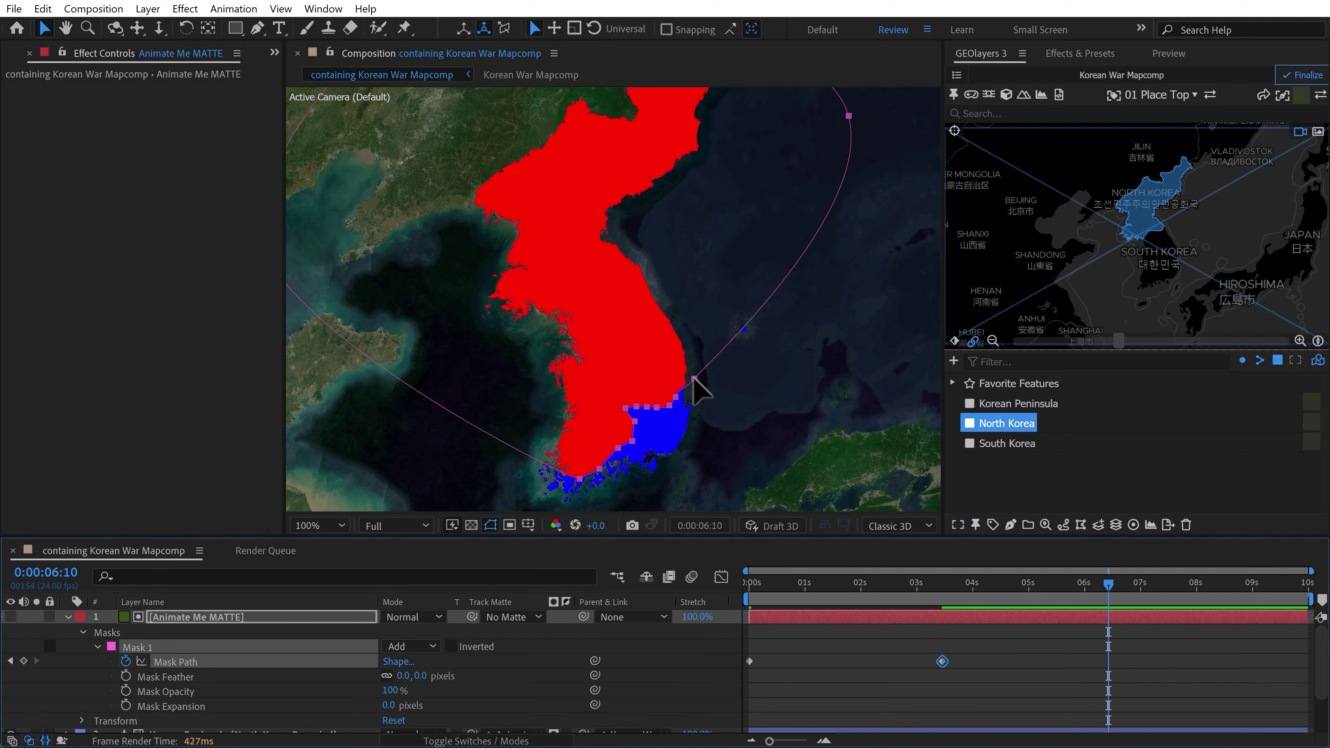
{"action": "left_click_drag", "start_coordinate": [701, 347], "coordinate": [523, 521]}
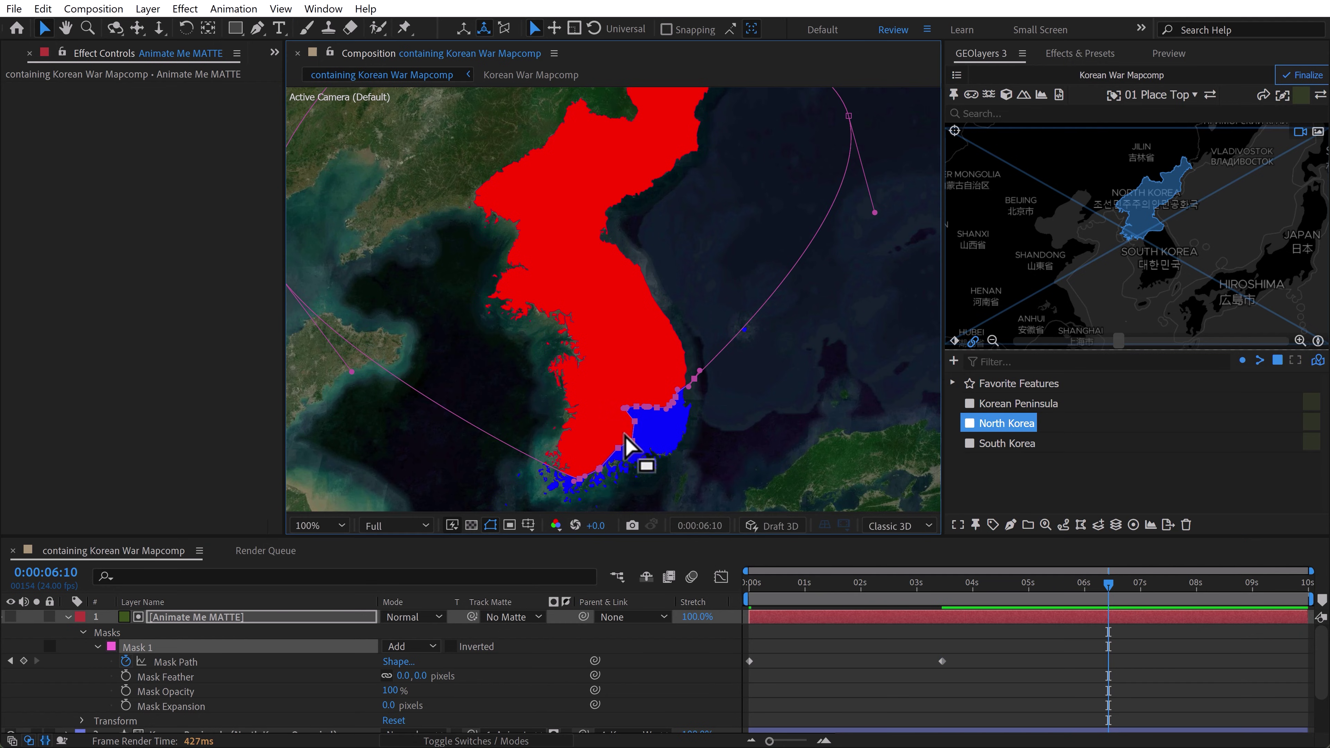
{"action": "left_click_drag", "start_coordinate": [634, 419], "coordinate": [563, 164]}
Paste the first mask path keyframe's shape at the end of the timeline
{"action": "left_click", "coordinate": [749, 661]}
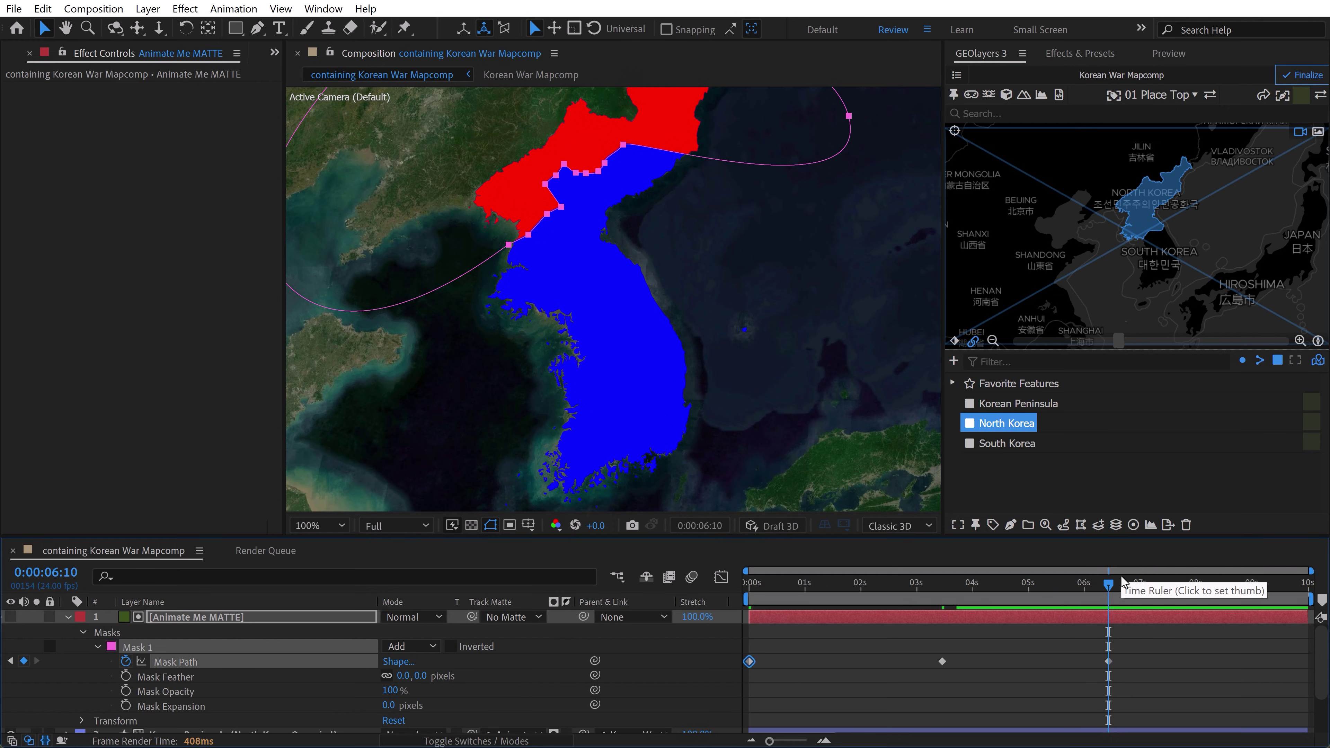
{"action": "left_click", "coordinate": [1299, 590]}
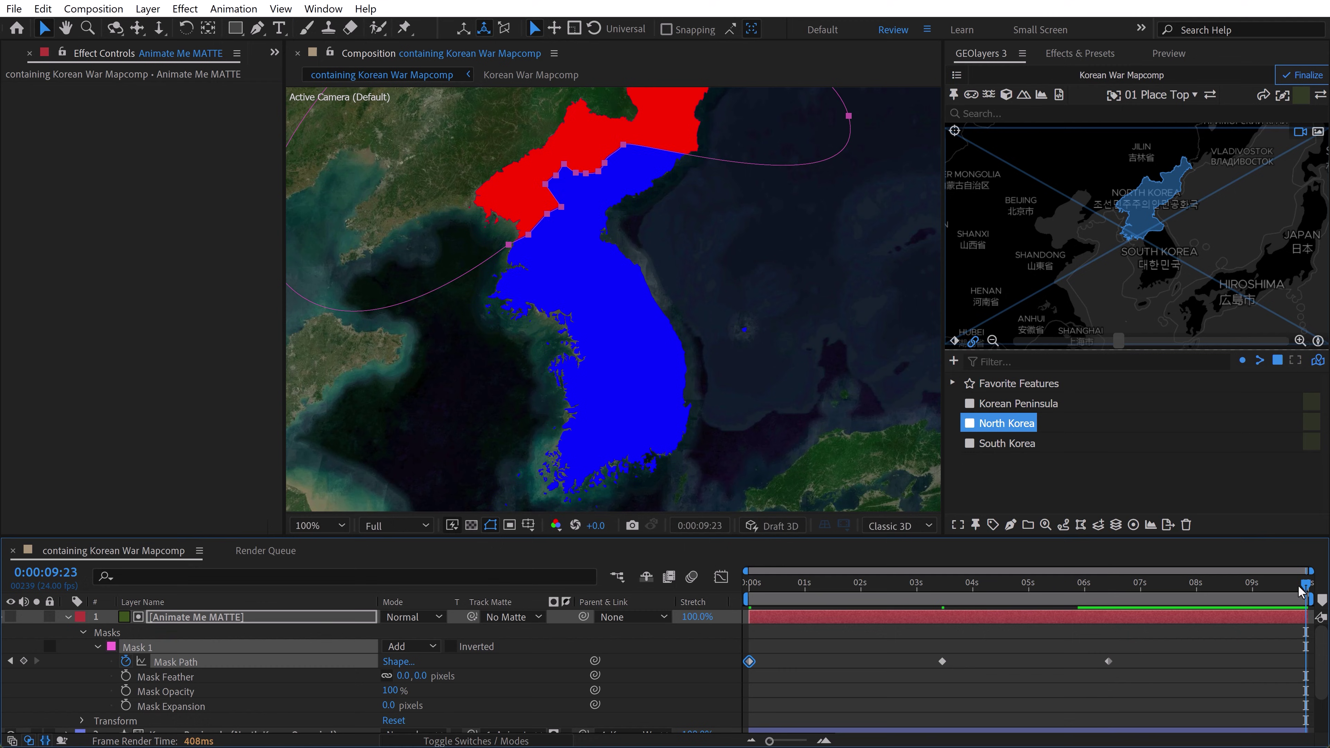
{"action": "key", "text": "ctrl+v"}
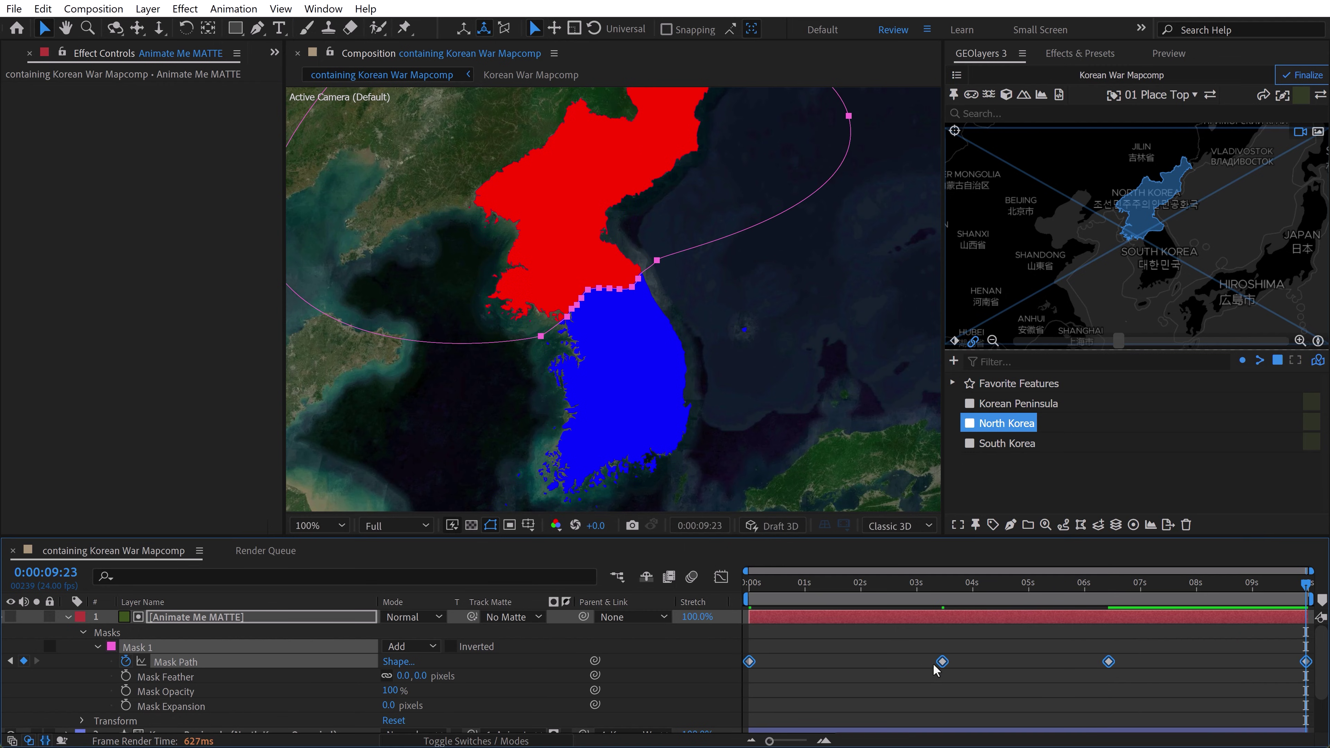
Apply Easy Ease to all mask path keyframes and preview the animation from the start
{"action": "right_click", "coordinate": [941, 662]}
{"action": "mouse_move", "coordinate": [1024, 651]}
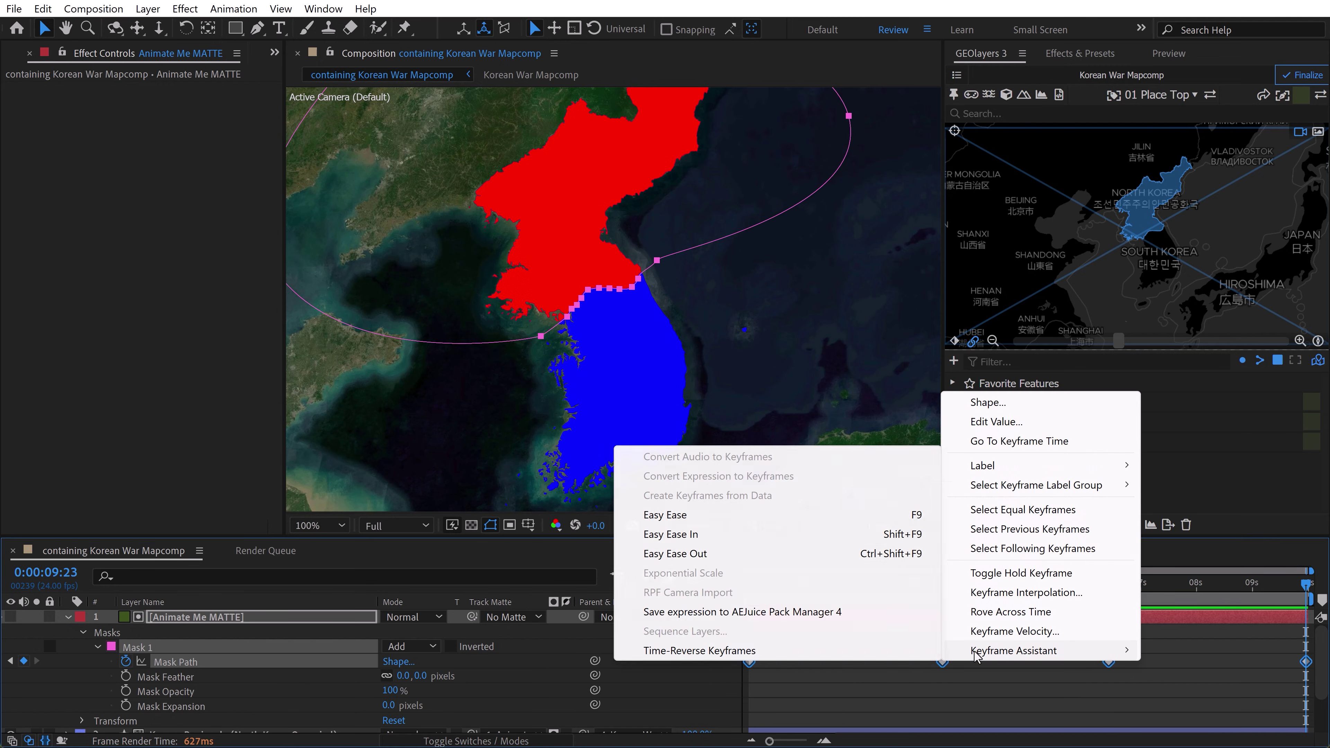
{"action": "left_click", "coordinate": [664, 514]}
{"action": "left_click", "coordinate": [1003, 659]}
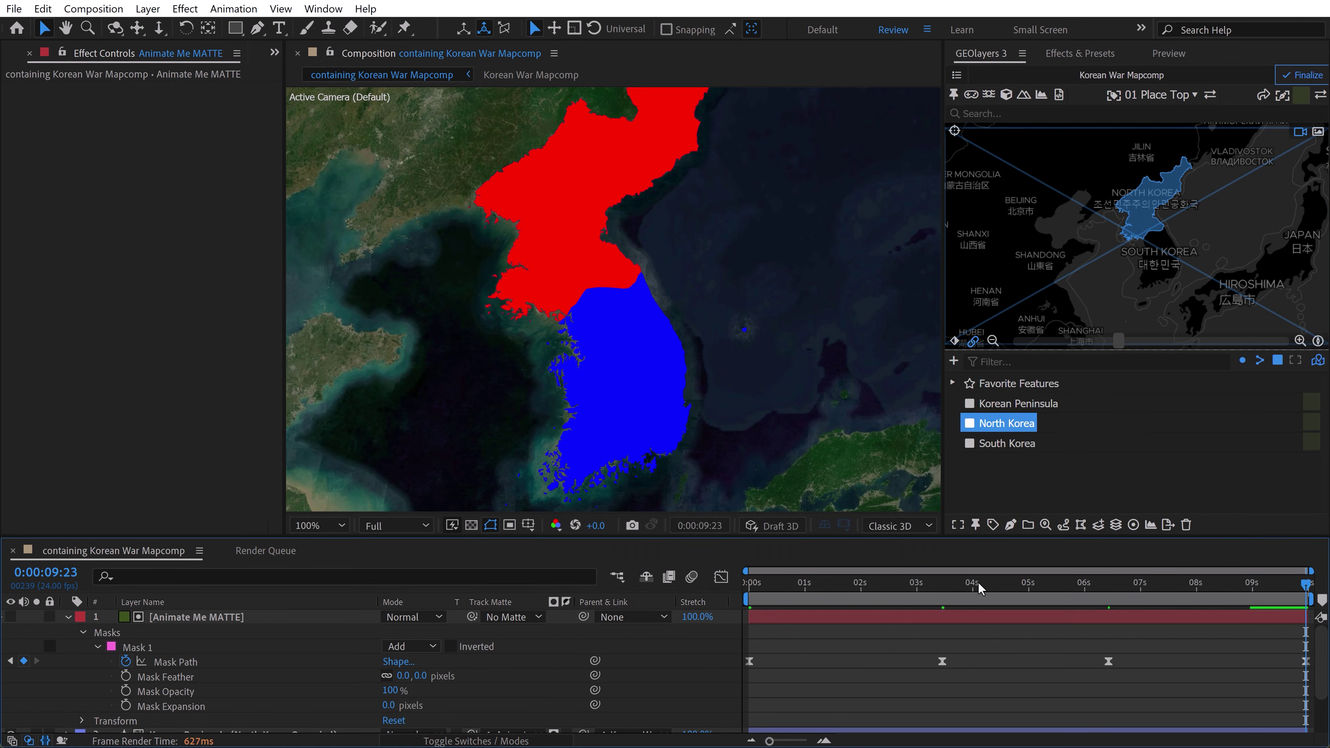
{"action": "left_click", "coordinate": [756, 593]}
{"action": "key", "text": "space"}
{"action": "key", "text": "space"}
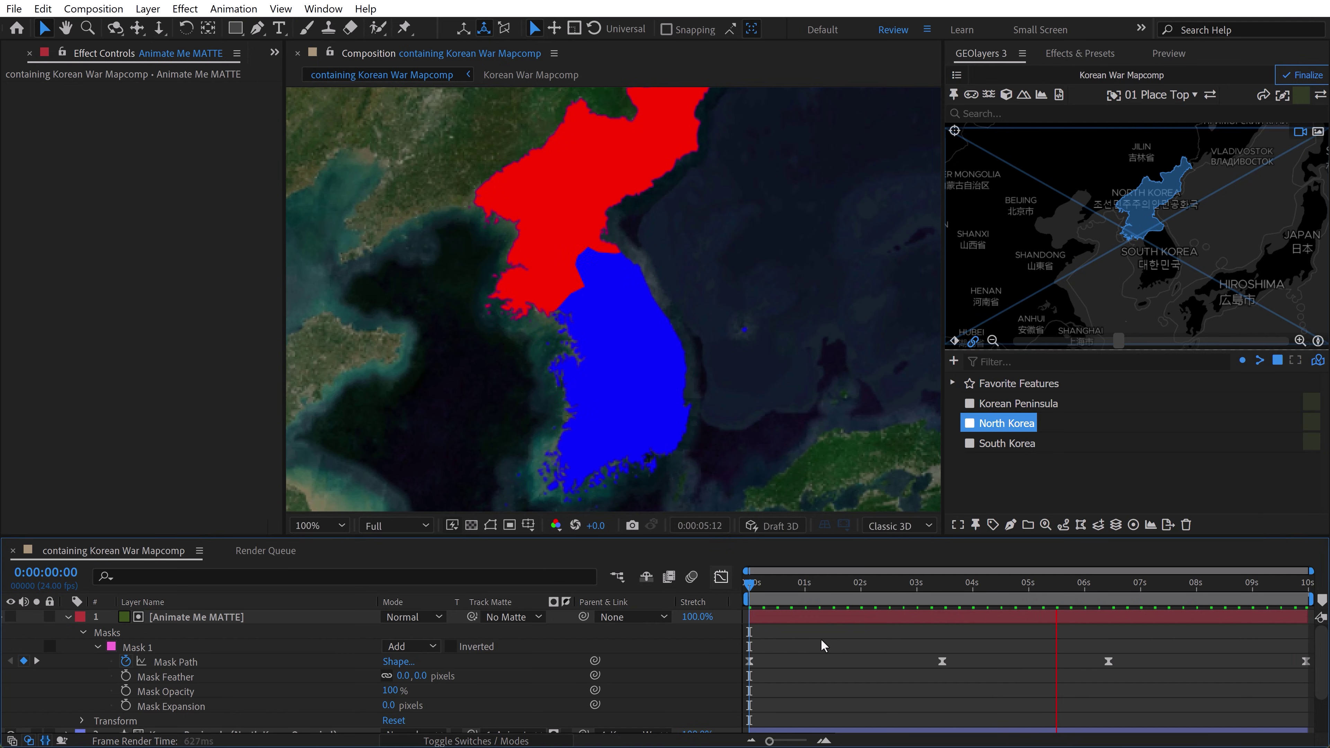
Stop playback at 0:00:05:12 and zoom and pan the view onto the red/blue front line
{"action": "key", "text": "space"}
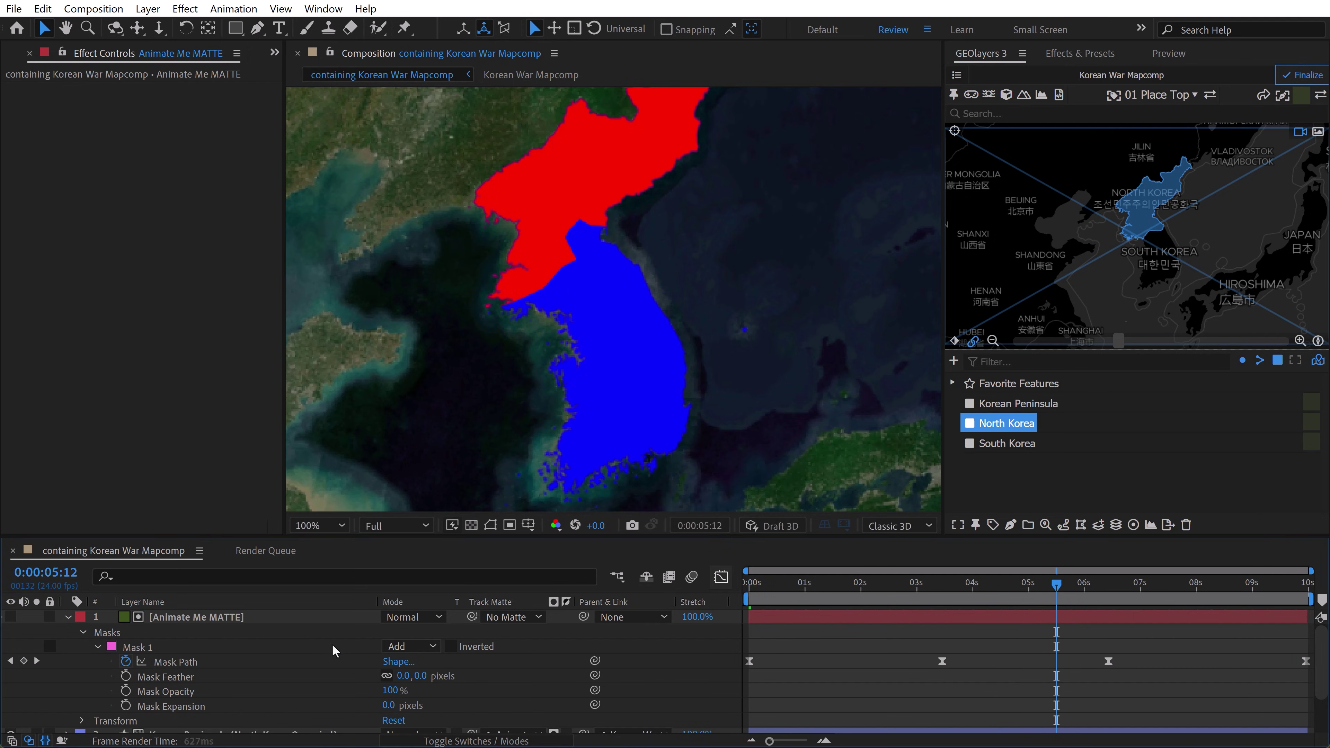
{"action": "key", "text": "period"}
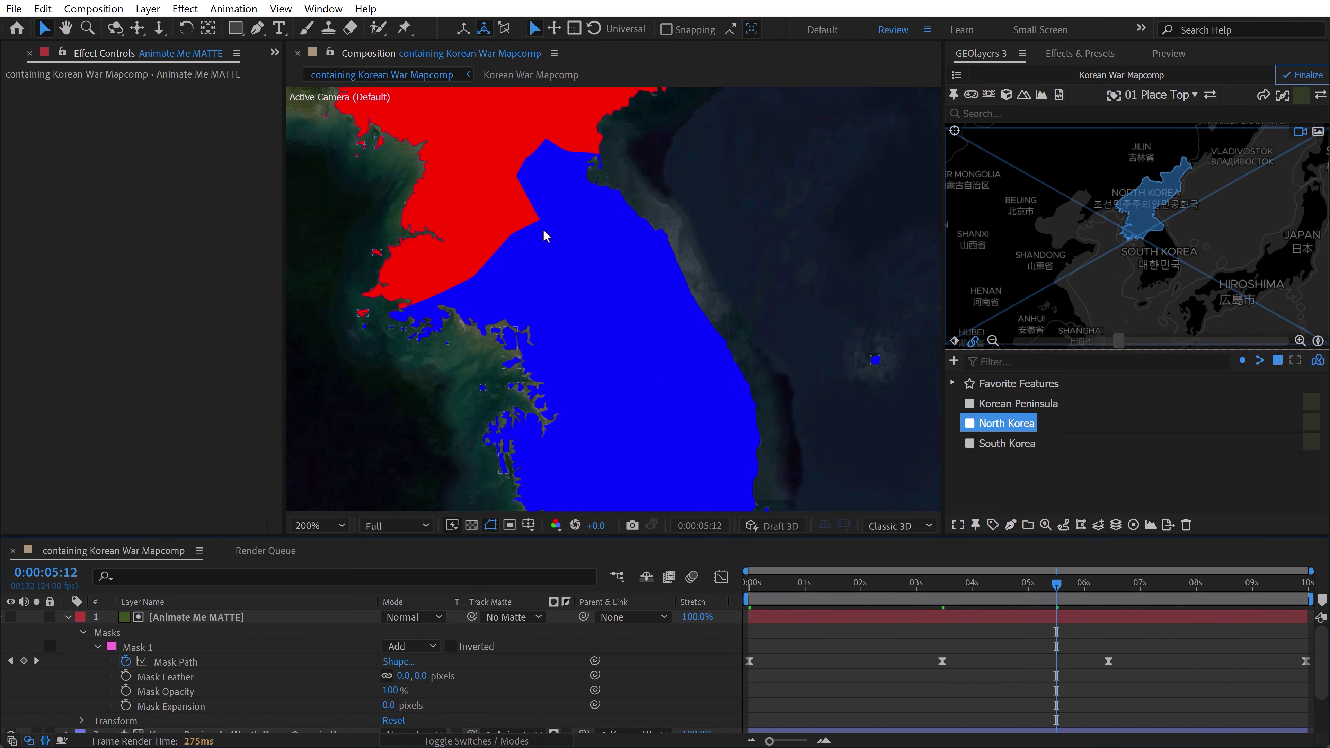
{"action": "key", "text": "h"}
{"action": "left_click_drag", "start_coordinate": [537, 235], "coordinate": [636, 314]}
Collapse the Animate Me MATTE layer's mask properties and select that layer
{"action": "key", "text": "v"}
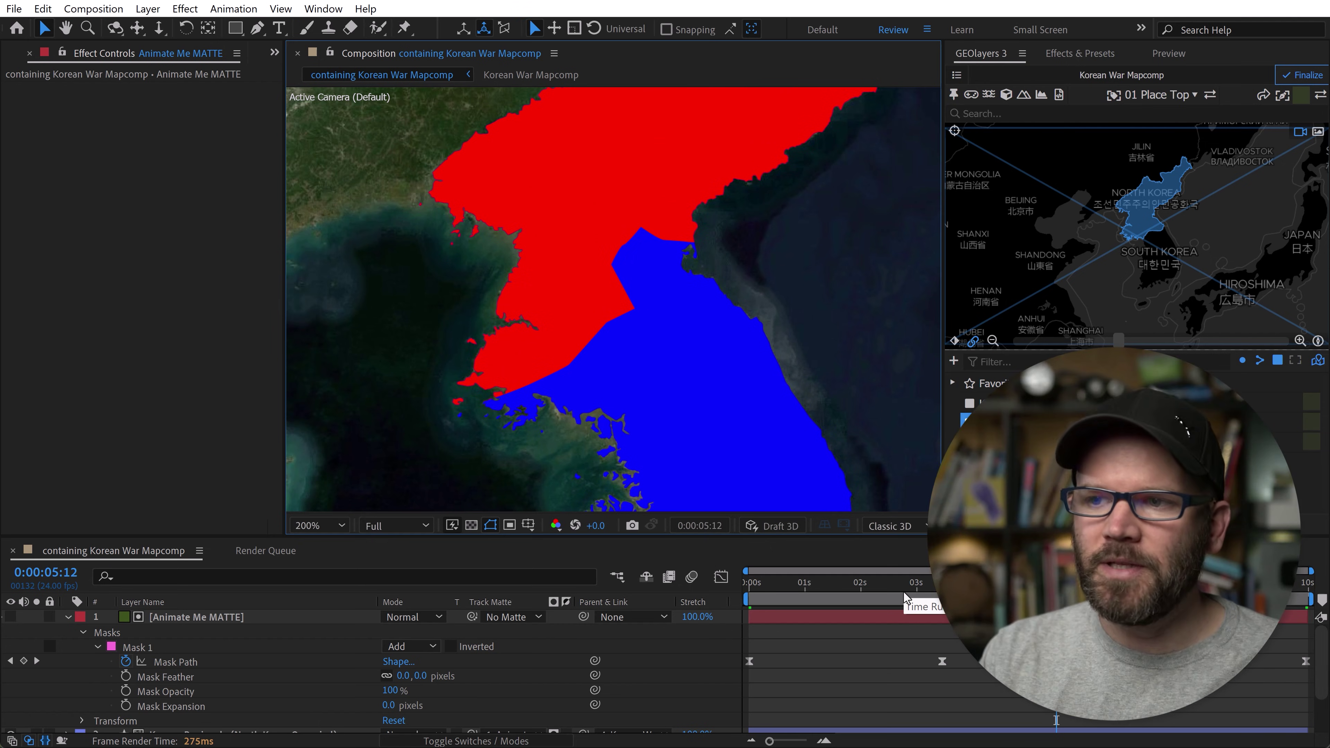
{"action": "left_click", "coordinate": [69, 618]}
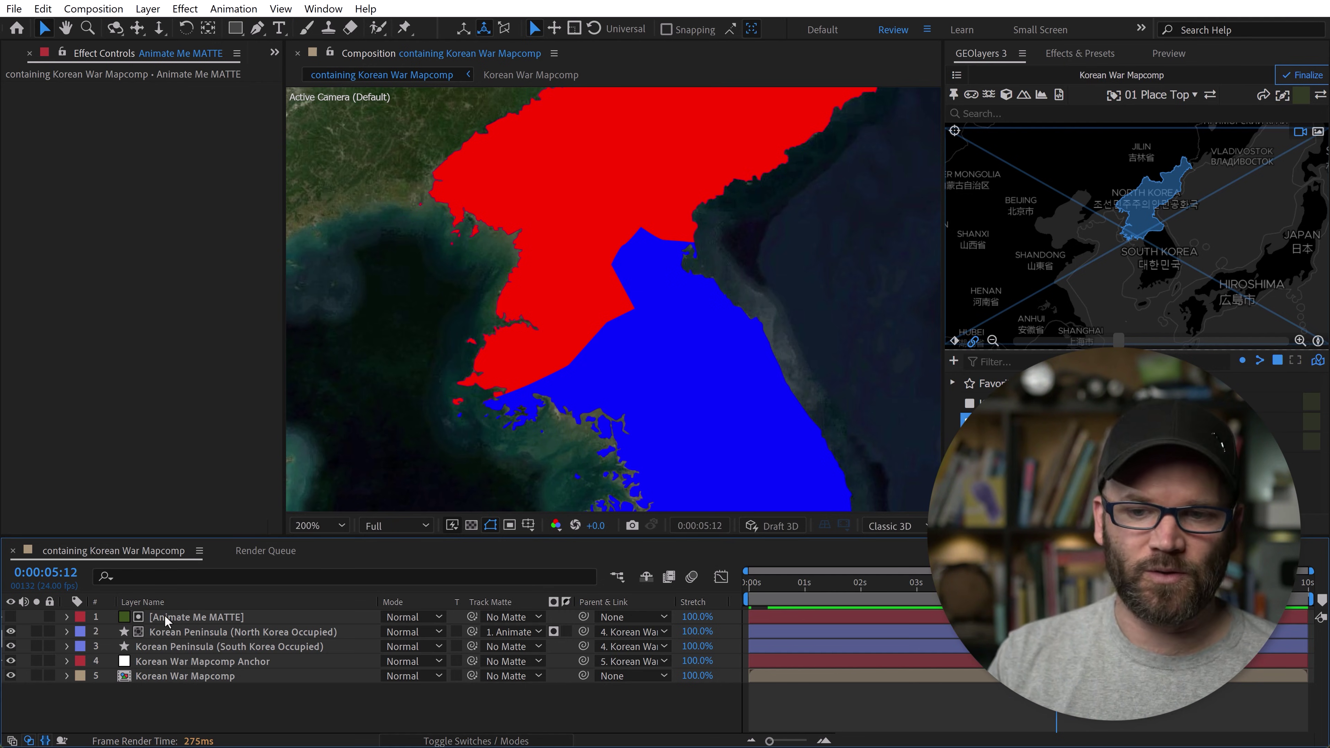
{"action": "left_click", "coordinate": [192, 615]}
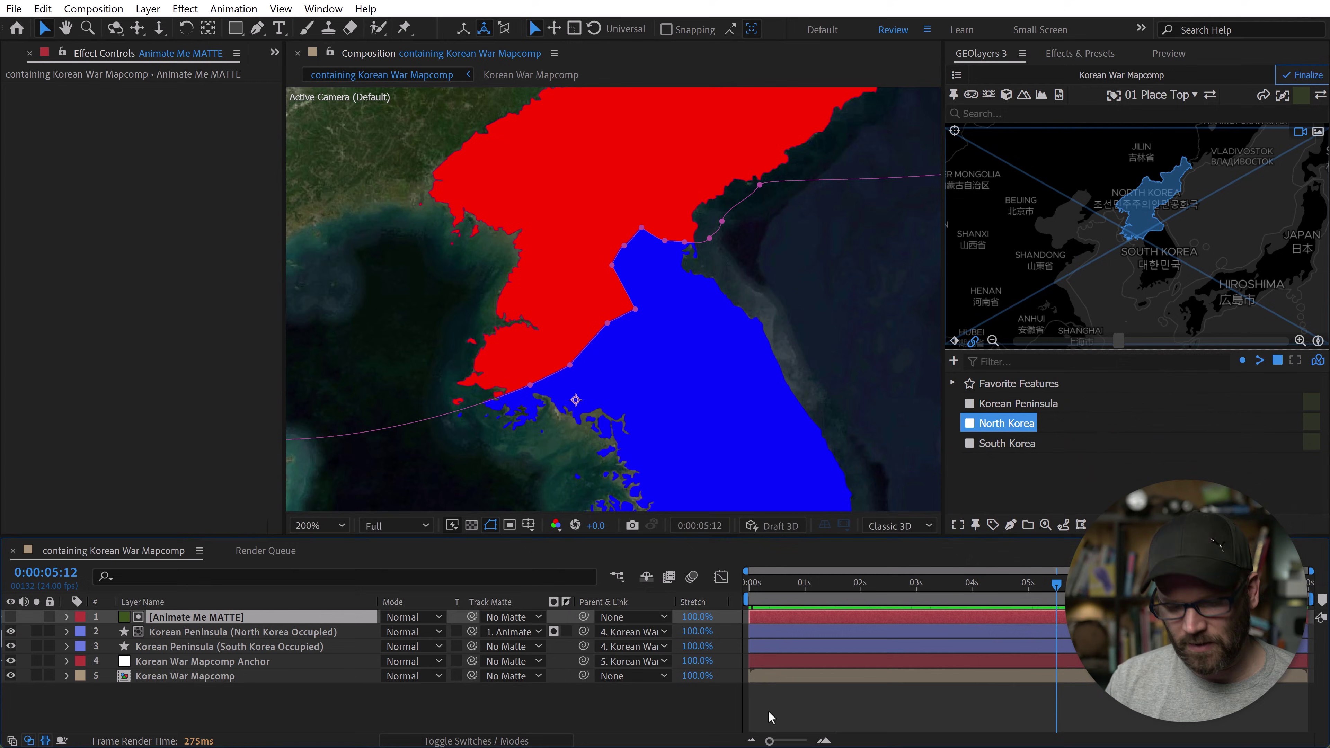
Apply Turbulent Displace to the Animate Me MATTE layer with Complexity 9
{"action": "left_click", "coordinate": [1060, 54]}
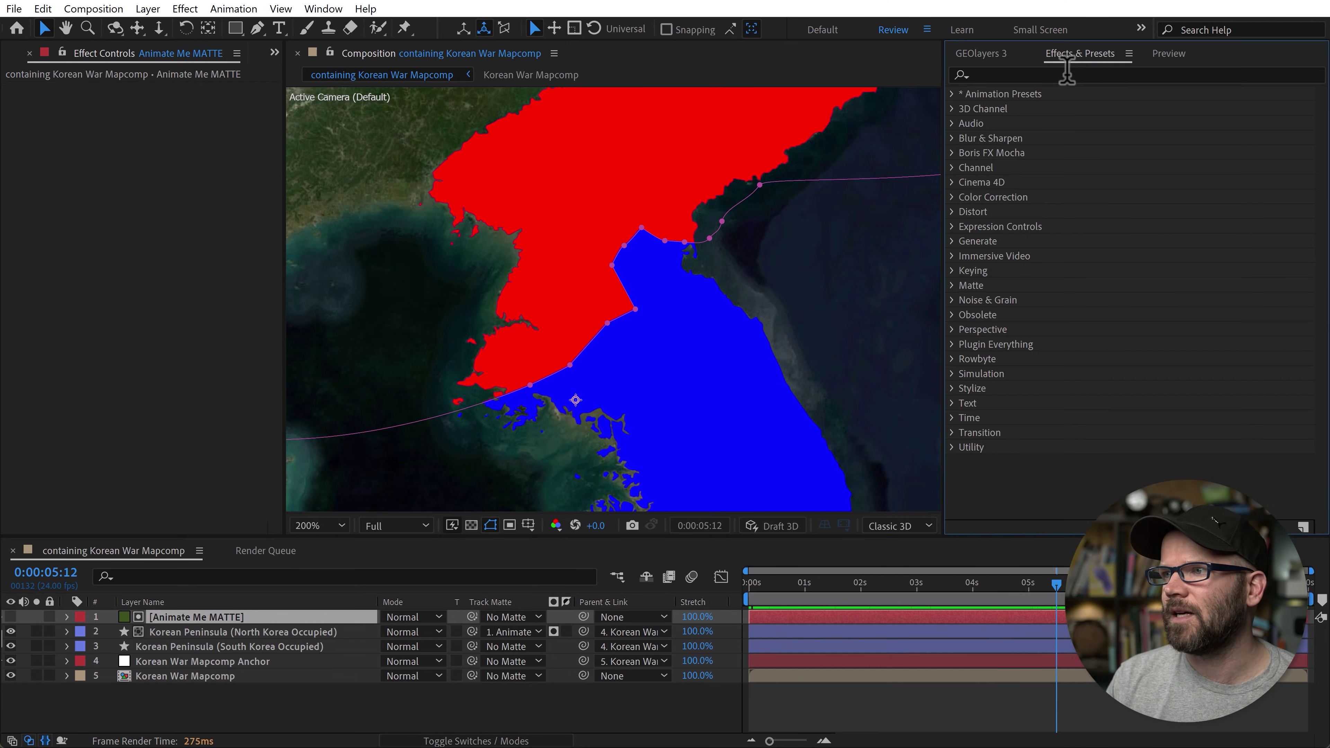
{"action": "left_click", "coordinate": [1051, 73]}
{"action": "type", "text": "turbul"}
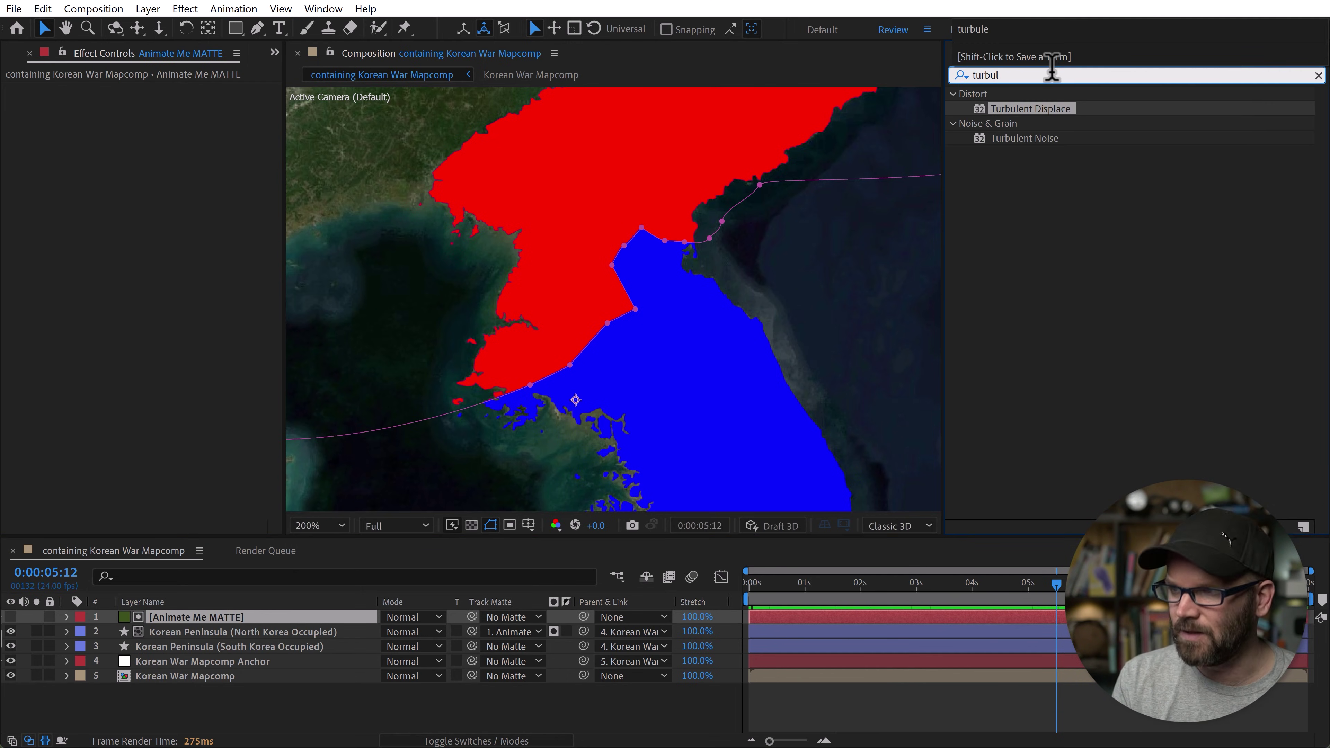
{"action": "left_click_drag", "start_coordinate": [1047, 108], "coordinate": [208, 618]}
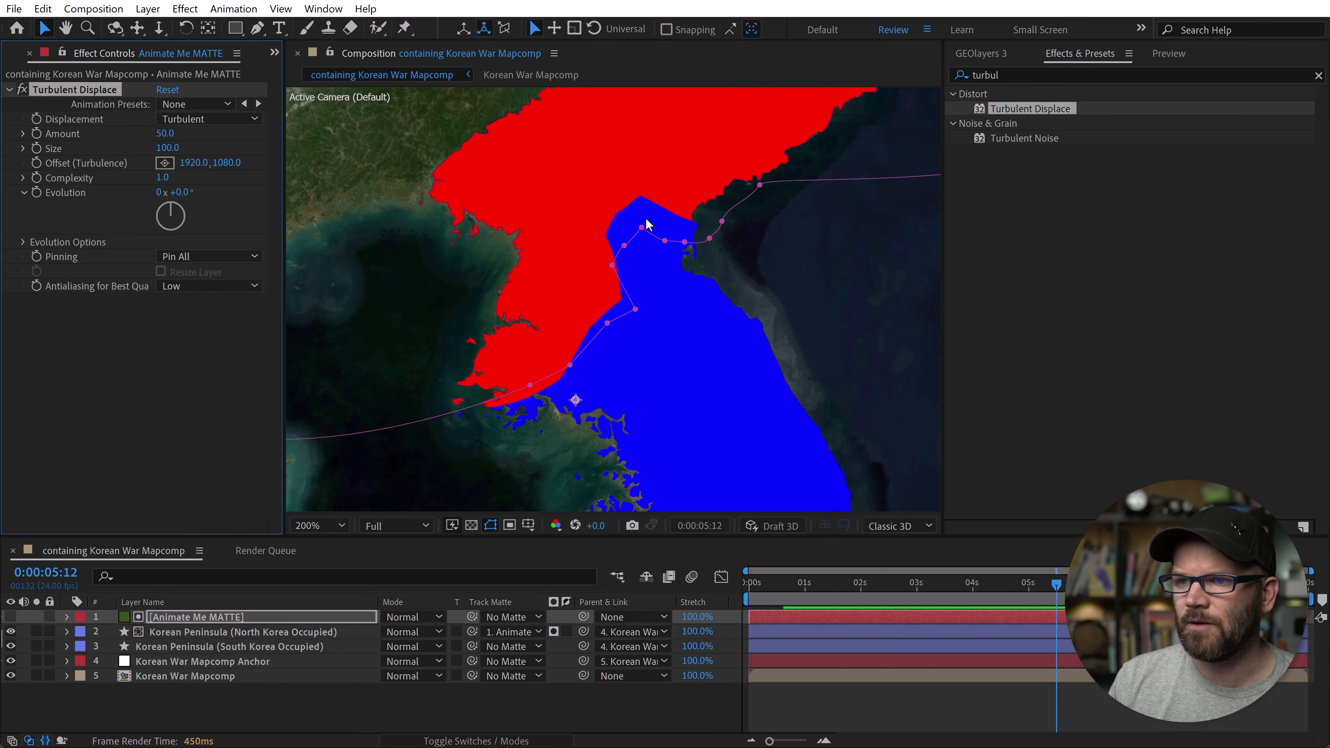
{"action": "left_click", "coordinate": [164, 177]}
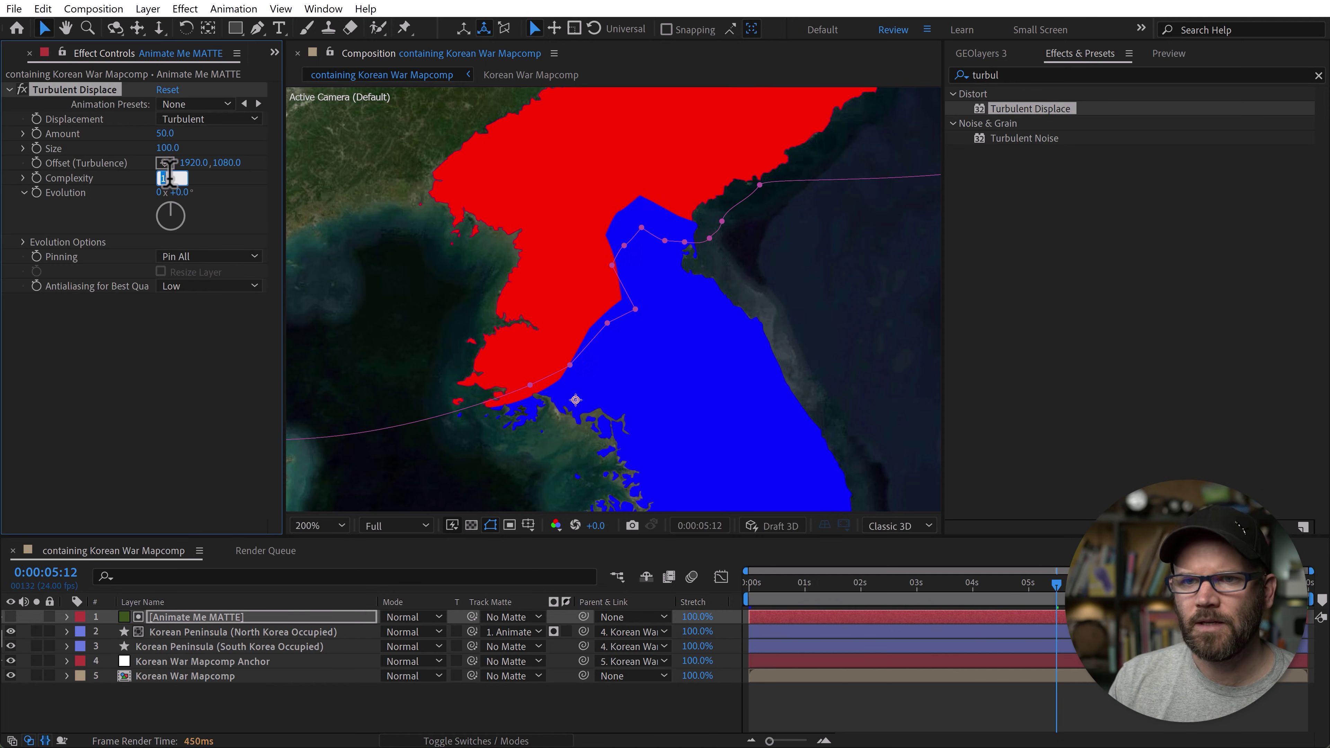
{"action": "type", "text": "9"}
{"action": "key", "text": "Return"}
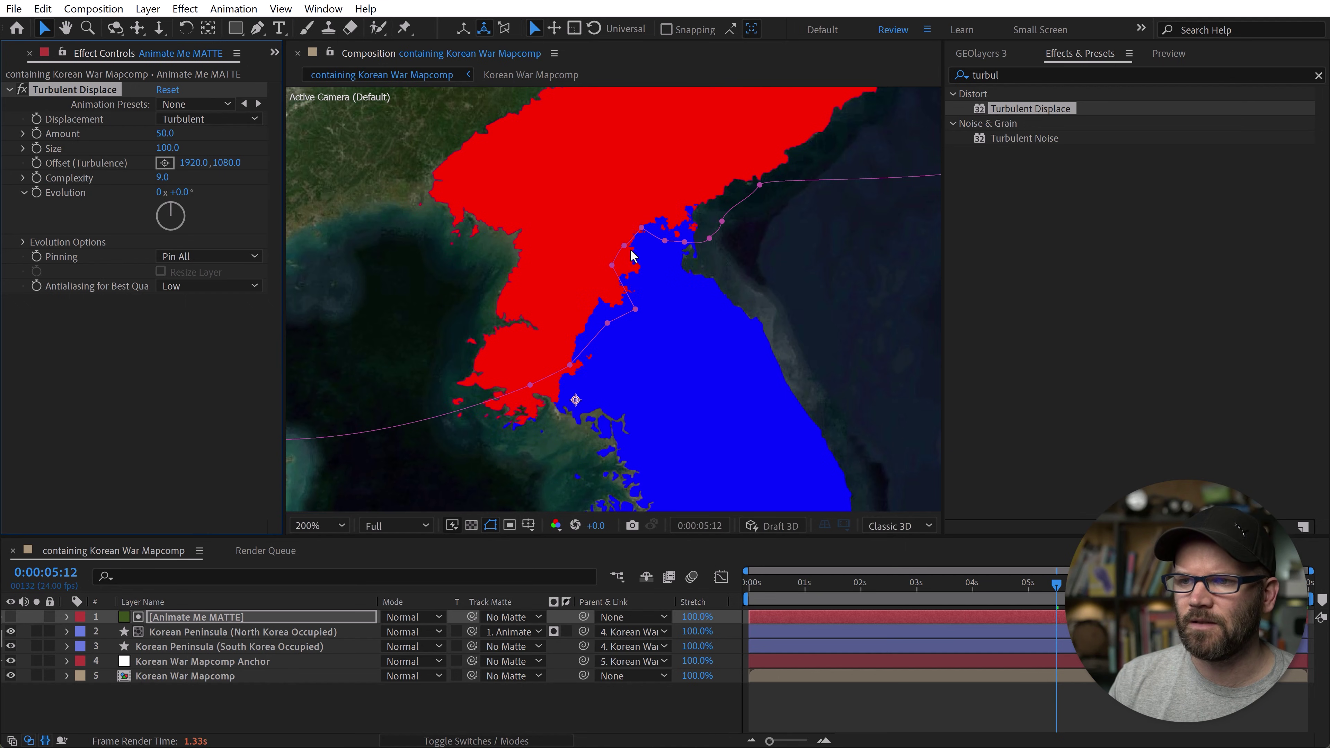
Try Turbulent Displace Amount 75 and Size 50, then undo back to Amount 50, Size 100
{"action": "left_click", "coordinate": [167, 134]}
{"action": "type", "text": "75"}
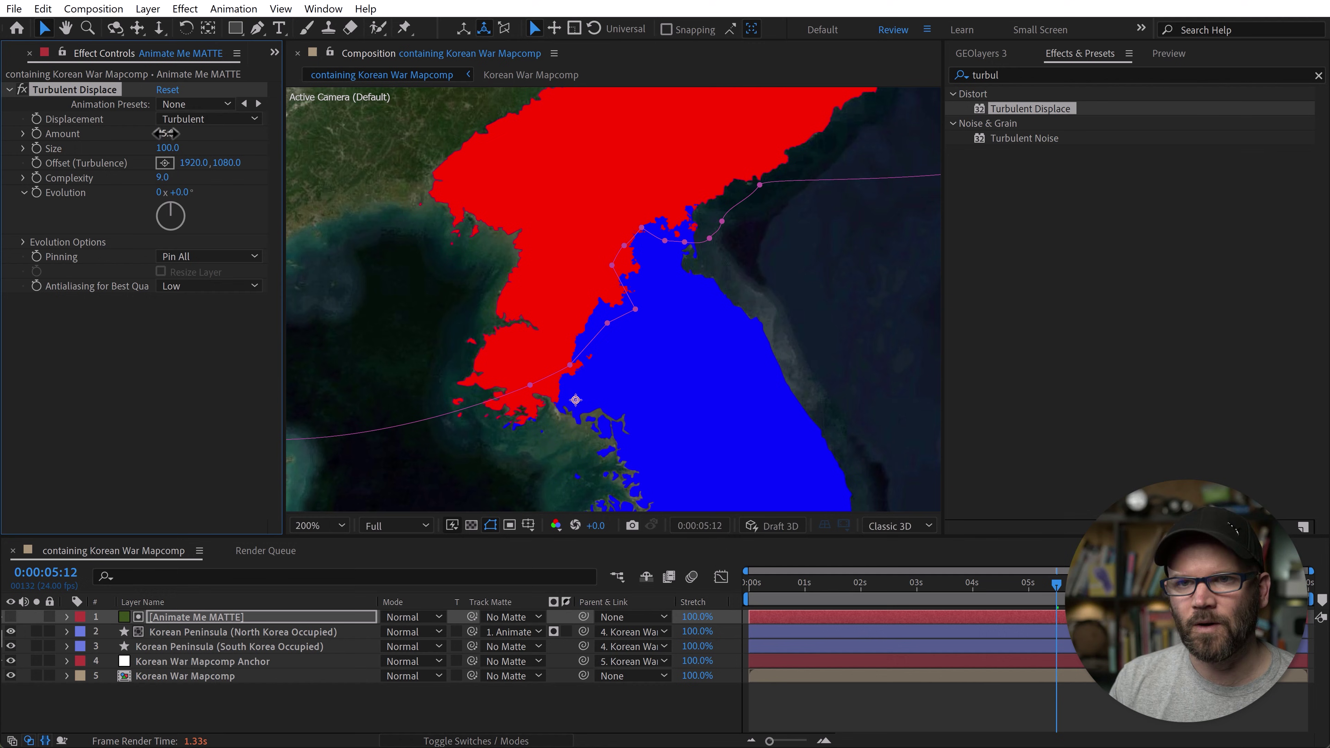
{"action": "key", "text": "Return"}
{"action": "left_click", "coordinate": [167, 148]}
{"action": "type", "text": "50"}
{"action": "key", "text": "Return"}
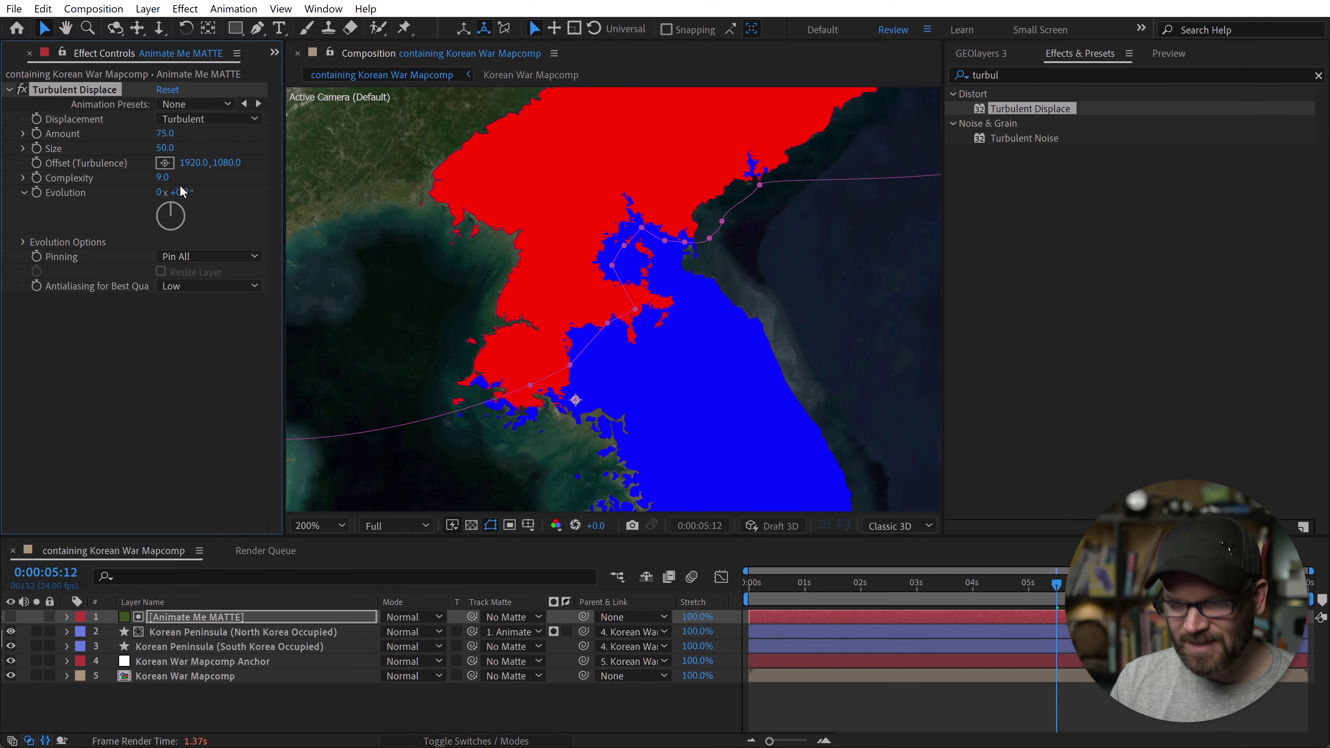
{"action": "key", "text": "ctrl+z"}
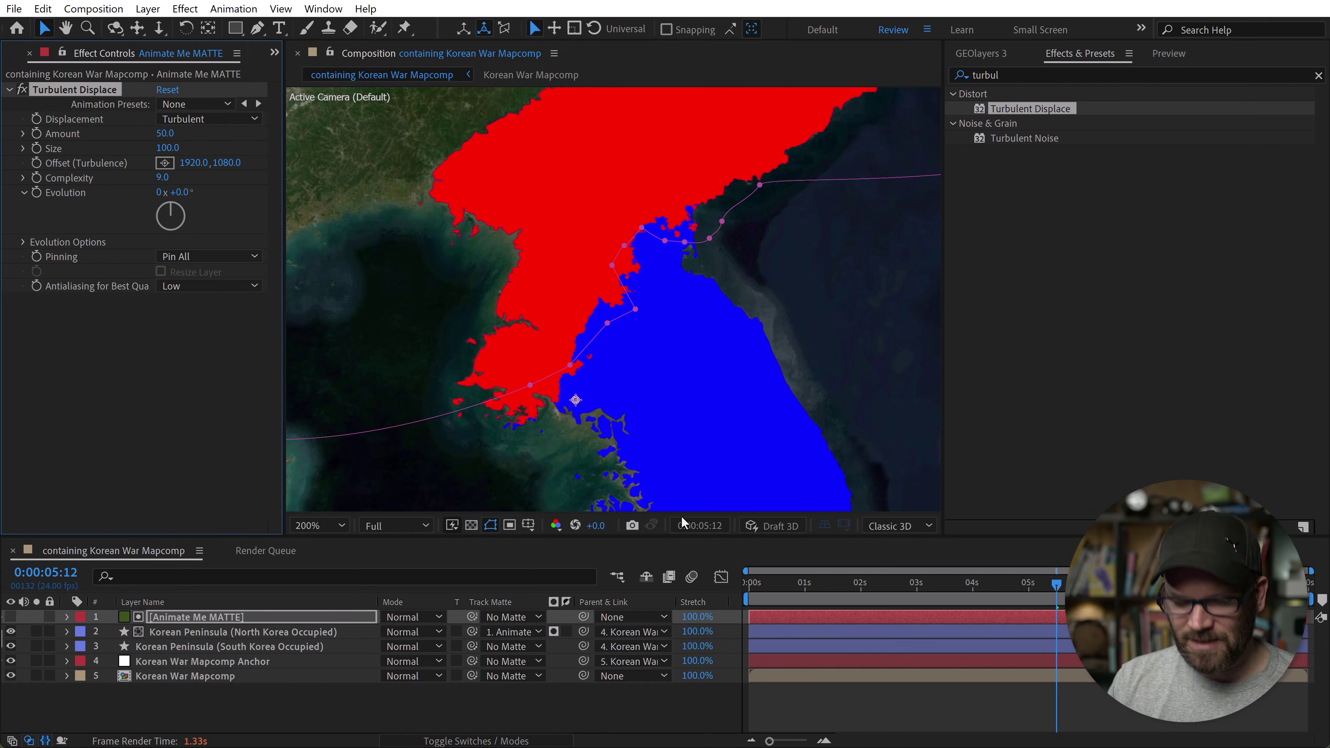
Set the matte's Mask Feather to 25 pixels after trying and undoing 88
{"action": "key", "text": "f"}
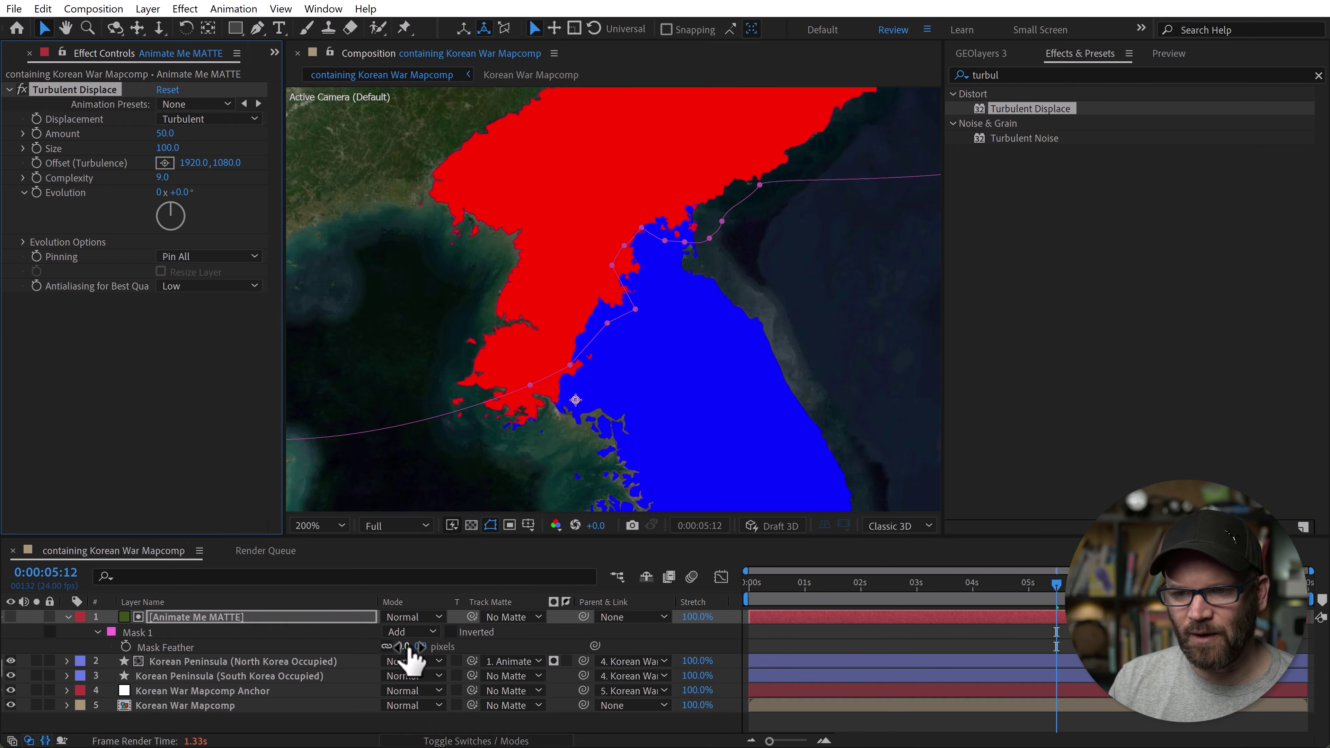
{"action": "left_click_drag", "start_coordinate": [408, 647], "coordinate": [477, 642]}
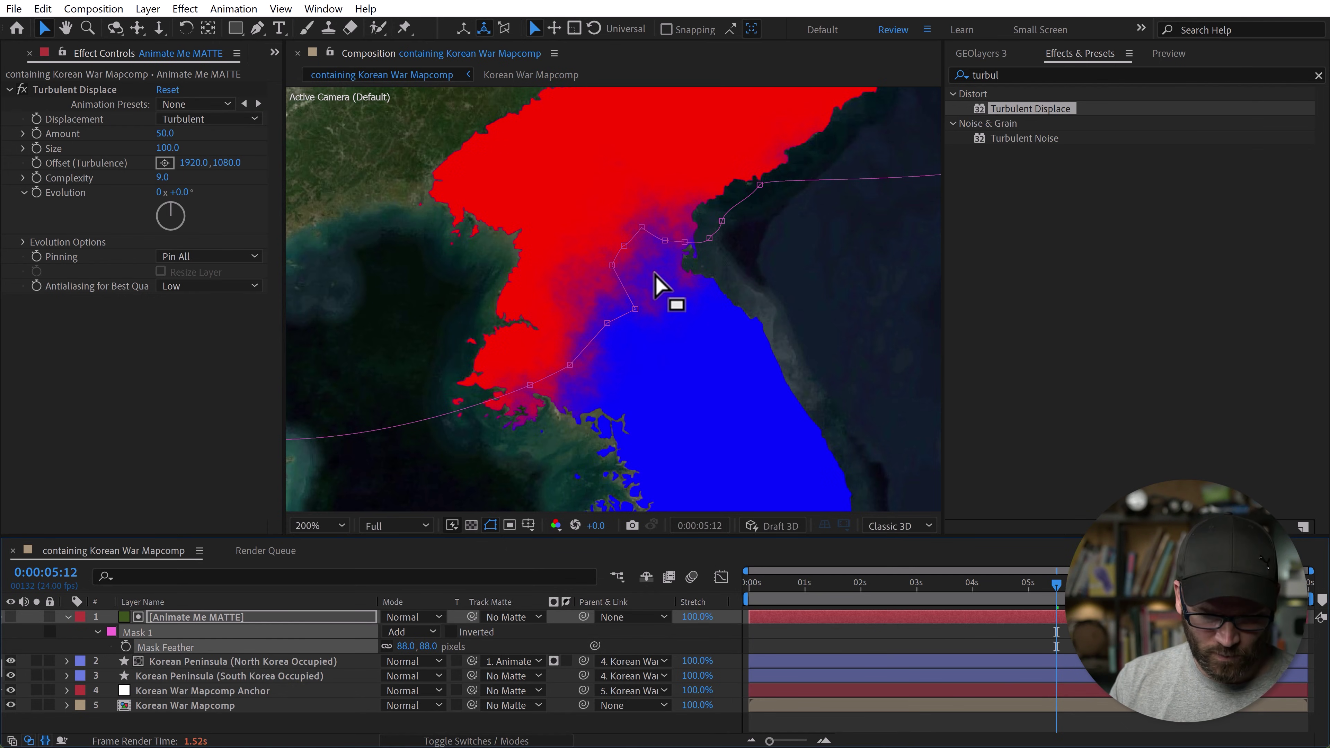
{"action": "key", "text": "ctrl+z"}
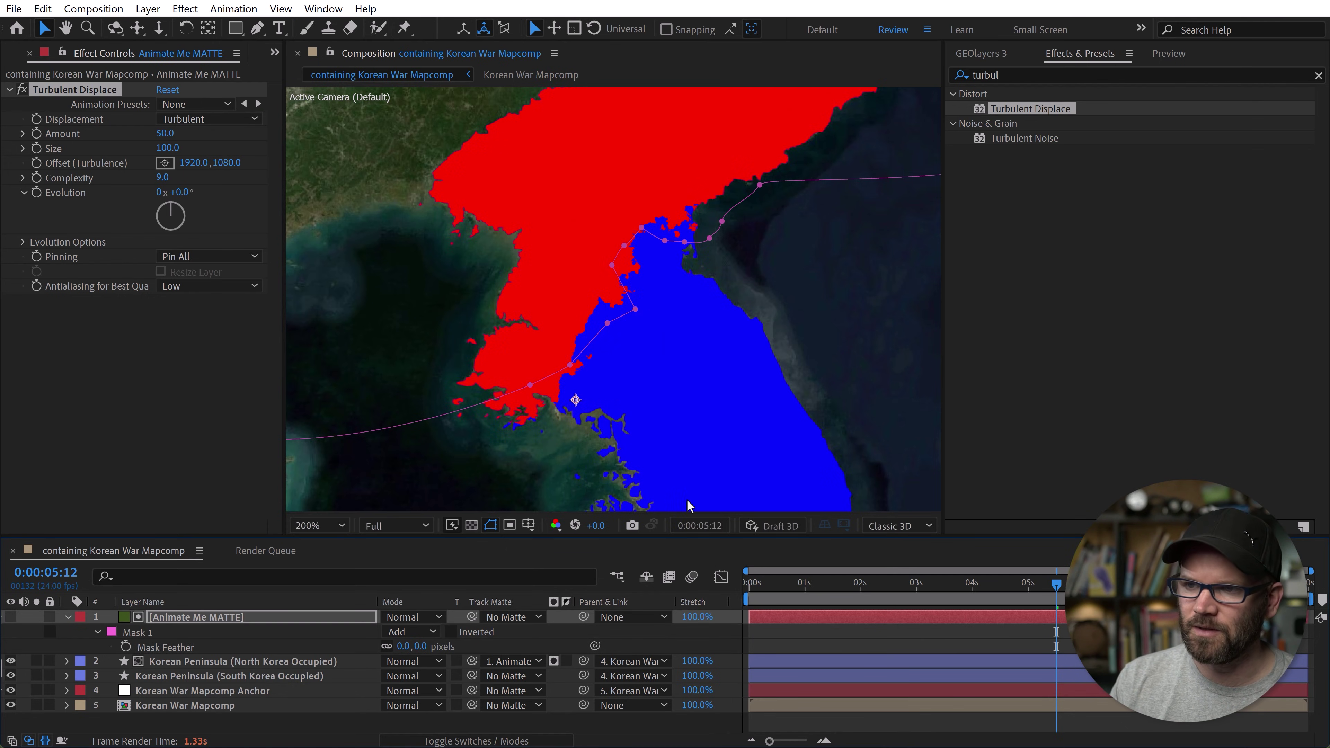
{"action": "left_click", "coordinate": [406, 648]}
{"action": "type", "text": "25"}
{"action": "key", "text": "Return"}
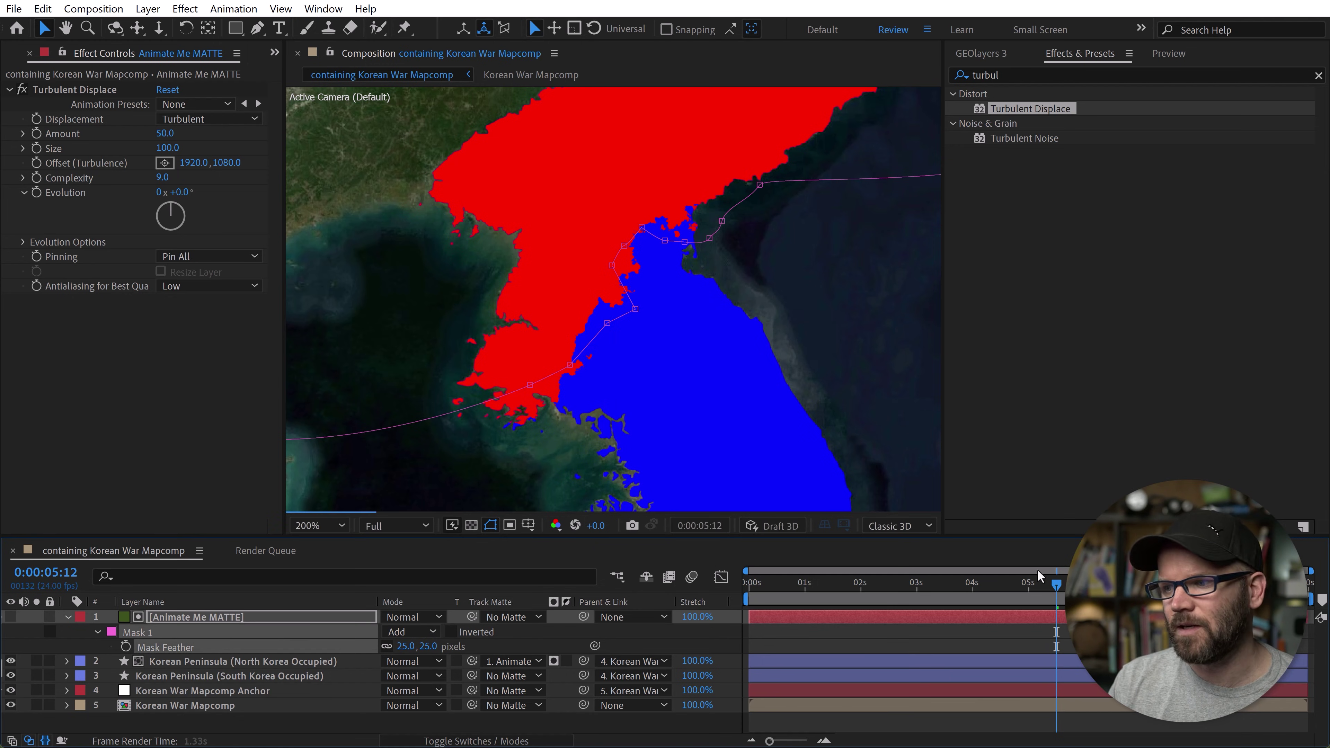
Return to frame 0, deselect the matte, and show the whole map at 100% zoom
{"action": "left_click_drag", "start_coordinate": [1040, 576], "coordinate": [718, 582]}
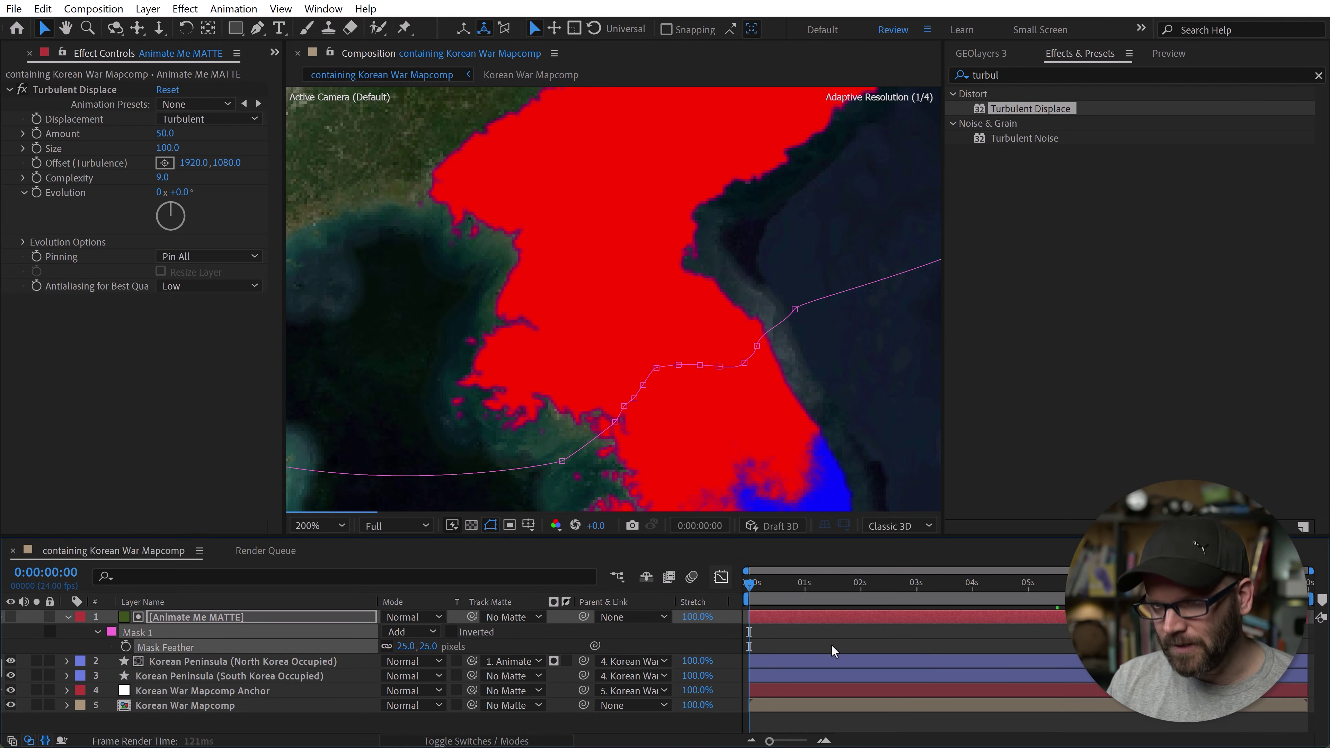
{"action": "key", "text": "shift+slash"}
{"action": "left_click", "coordinate": [881, 638]}
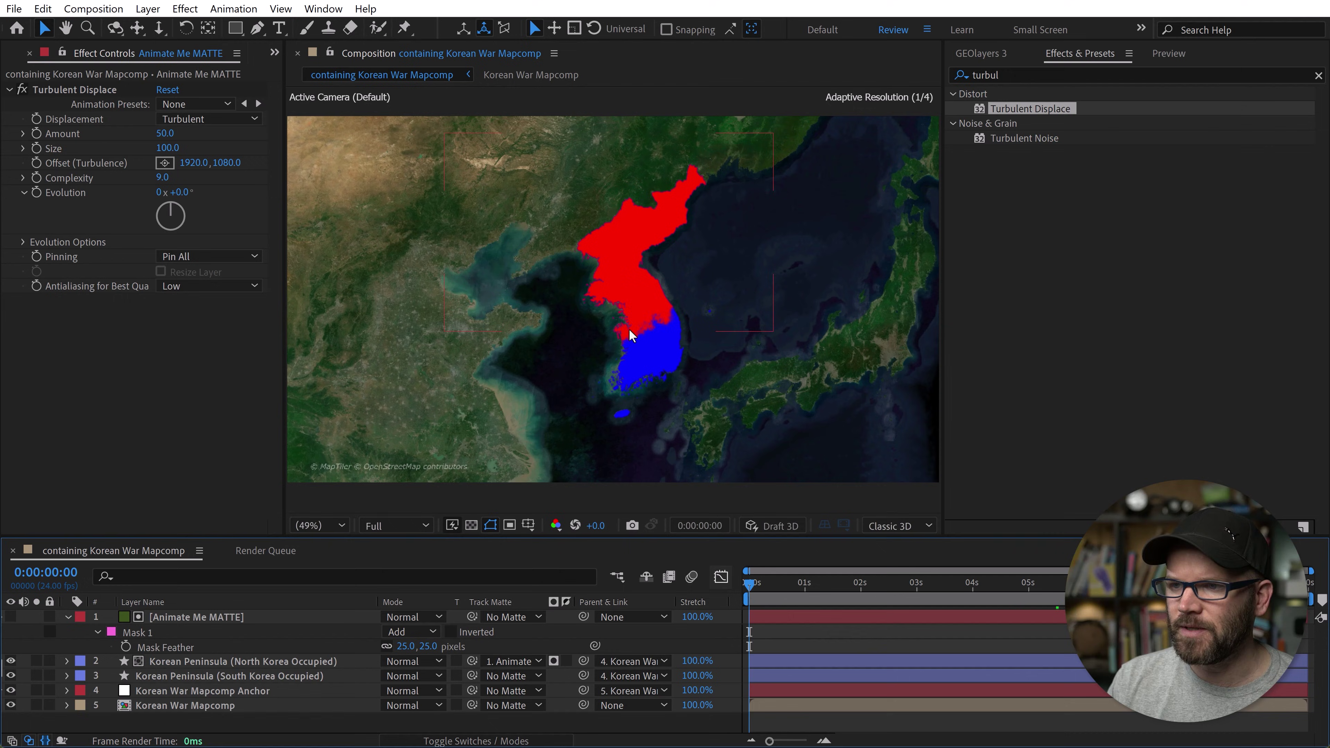
{"action": "scroll", "coordinate": [629, 329], "scroll_direction": "up", "scroll_amount": 1}
{"action": "scroll", "coordinate": [634, 326], "scroll_direction": "up", "scroll_amount": 2}
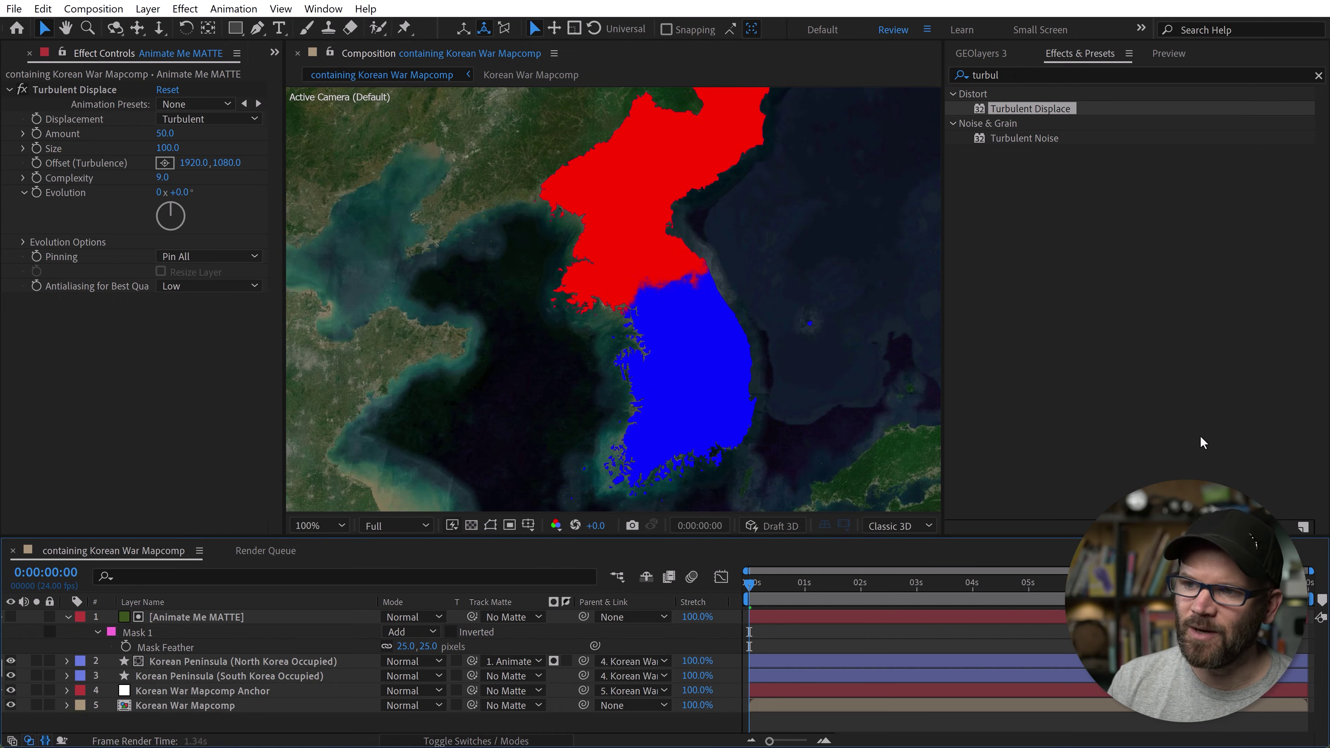
Preview the softened front line, stop at 0:00:05:06, and select the North Korea Occupied layer
{"action": "key", "text": "space"}
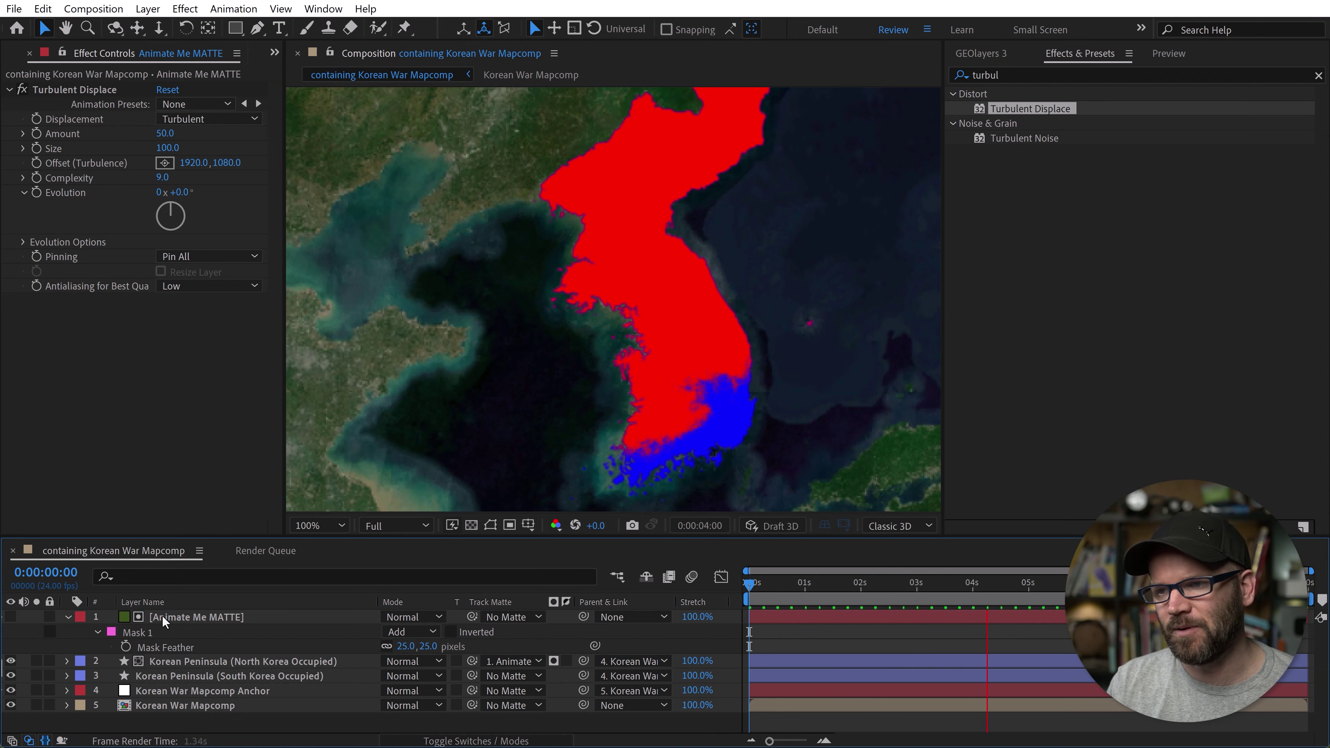
{"action": "key", "text": "space"}
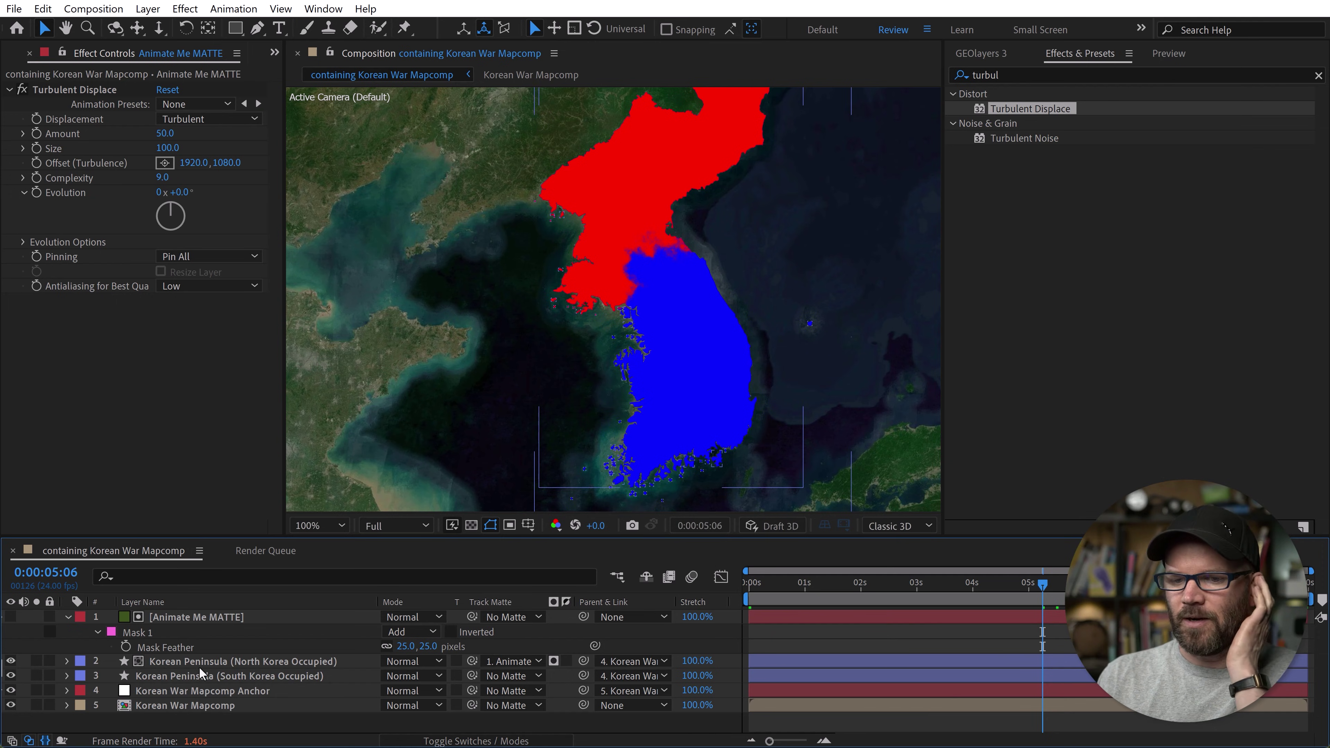
{"action": "left_click", "coordinate": [175, 663]}
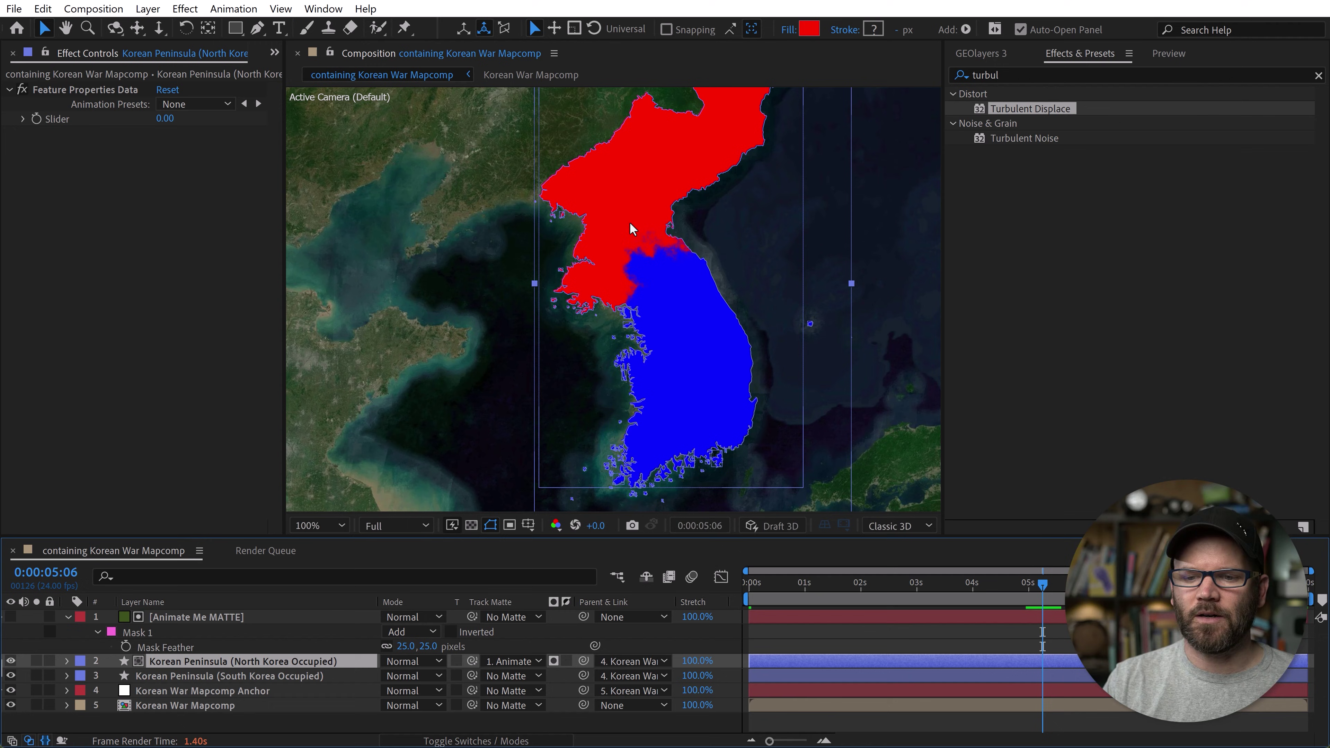
Fit the map in the viewer and drag Tint onto the Korean War Mapcomp layer
{"action": "left_click", "coordinate": [211, 615]}
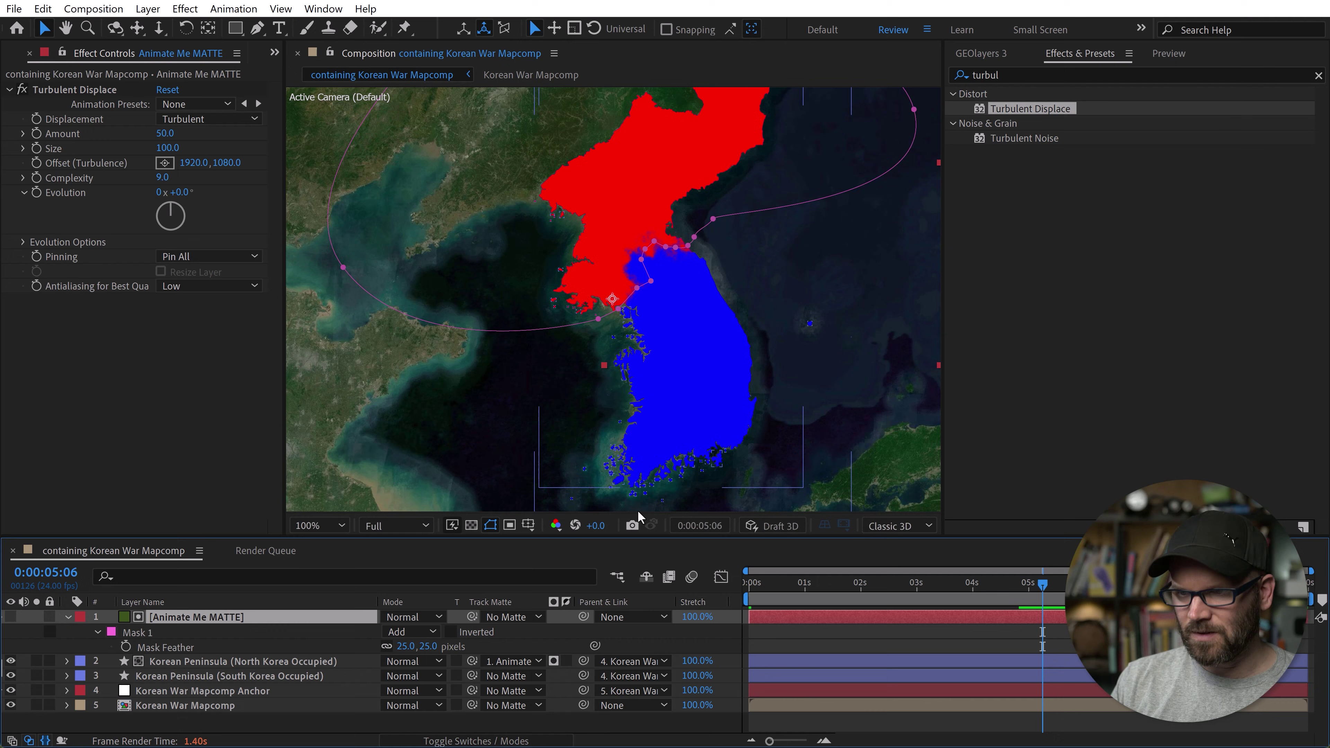
{"action": "key", "text": "shift+slash"}
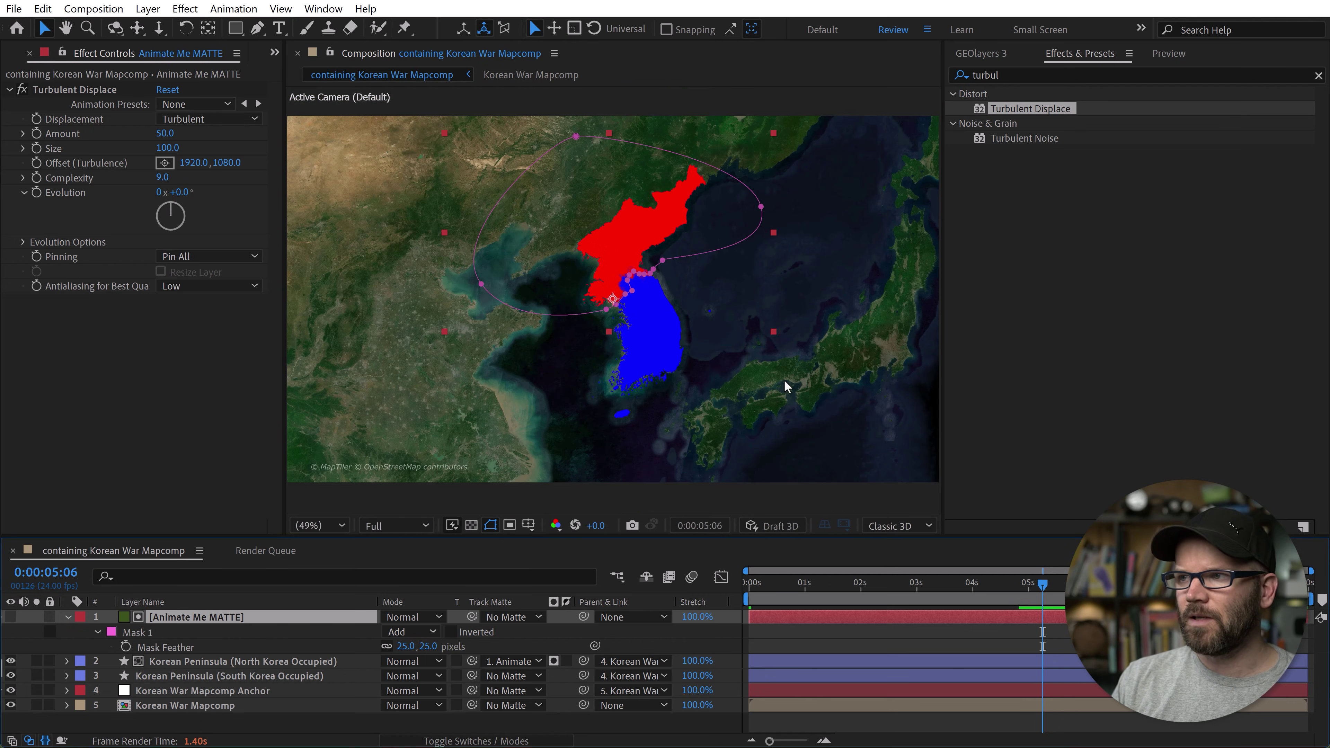
{"action": "left_click", "coordinate": [163, 707]}
{"action": "left_click", "coordinate": [1015, 74]}
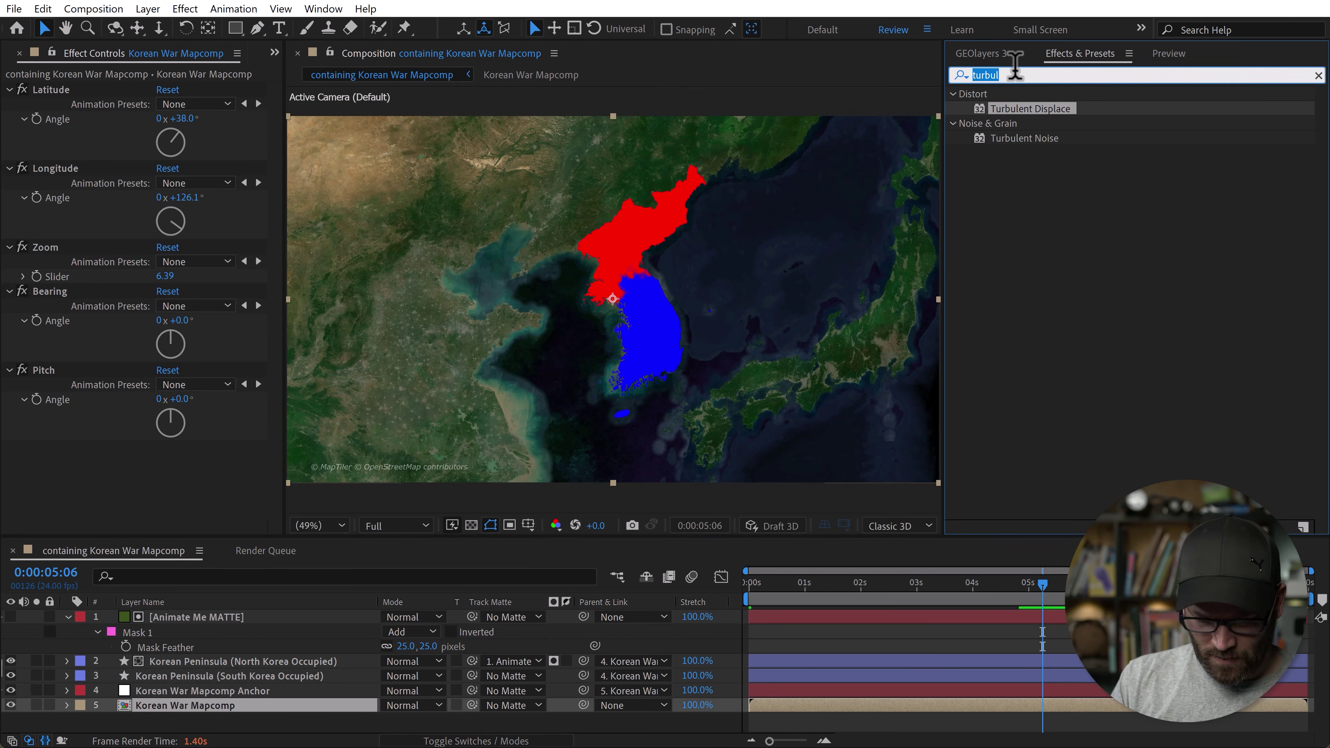
{"action": "type", "text": "tint"}
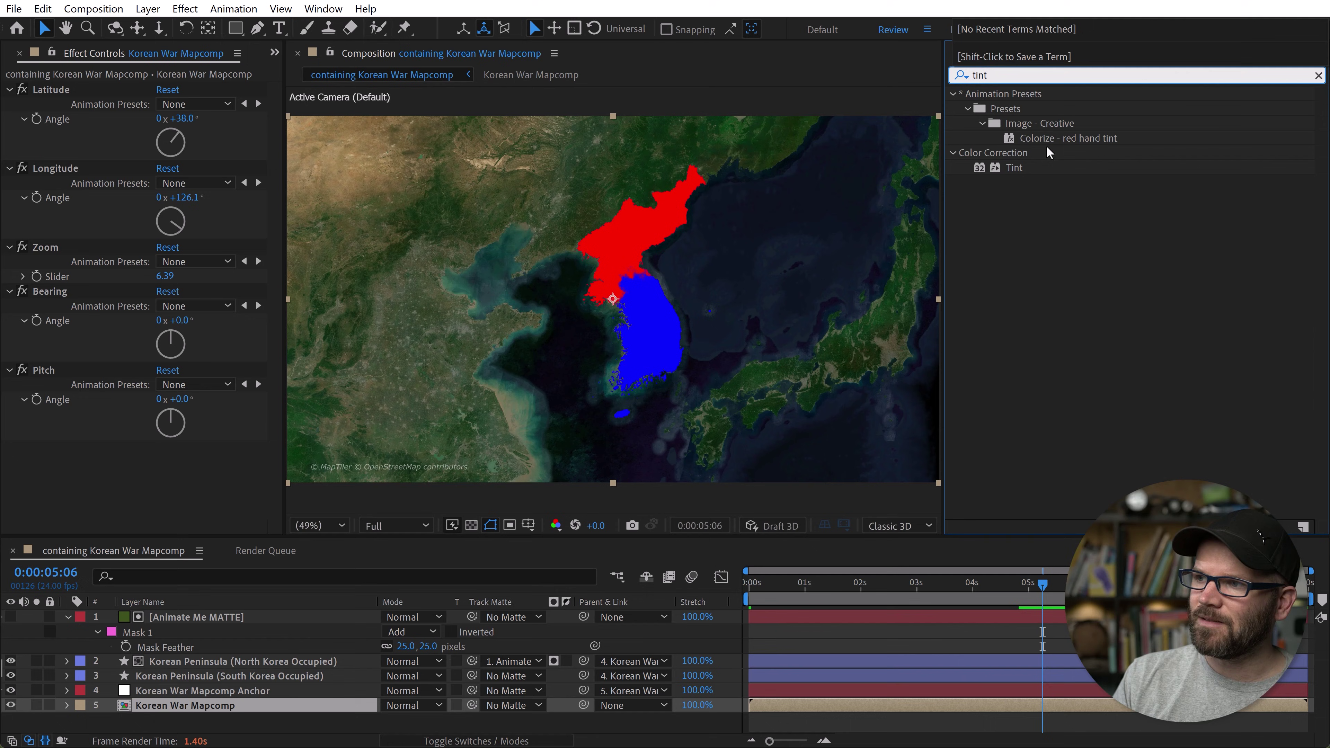
{"action": "left_click_drag", "start_coordinate": [1013, 168], "coordinate": [216, 705]}
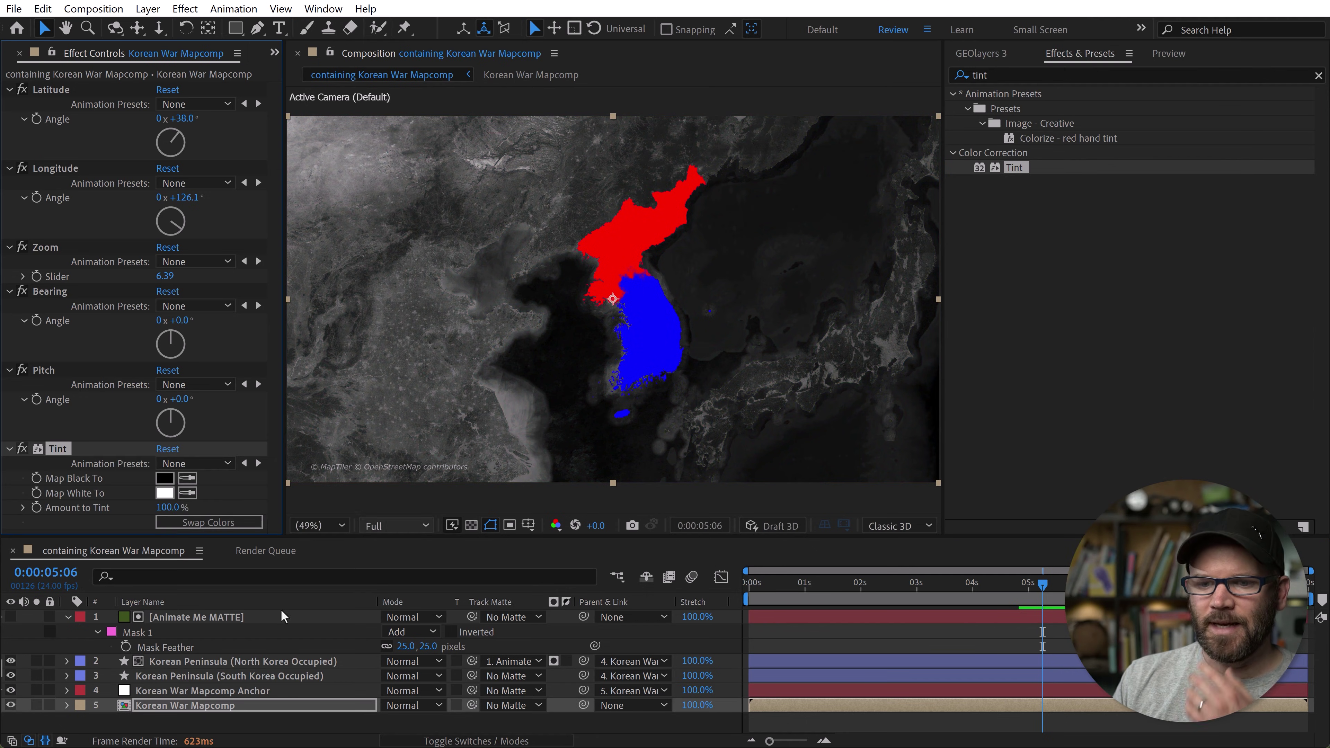
Set both Korean Peninsula layers to Color blend mode and check the result maximized
{"action": "left_click", "coordinate": [172, 662]}
{"action": "left_click", "coordinate": [180, 676], "text": "shift"}
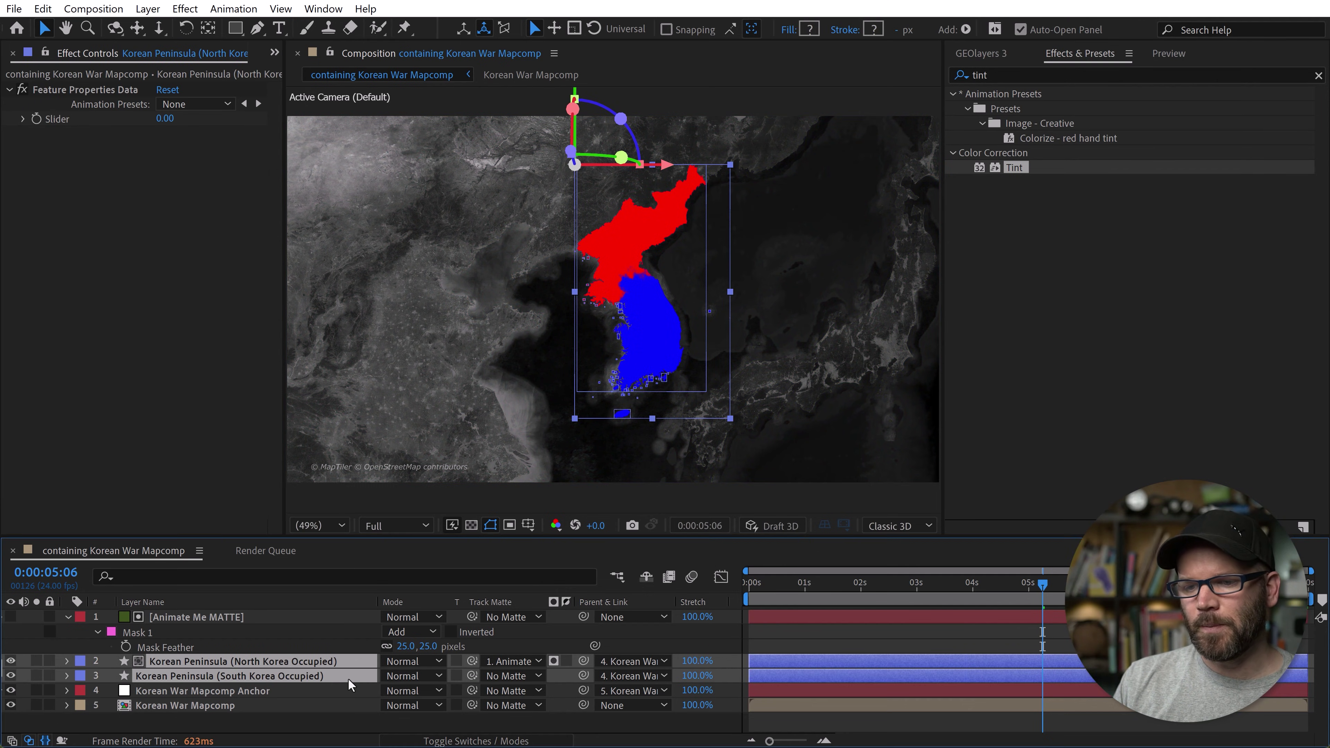
{"action": "left_click", "coordinate": [395, 662]}
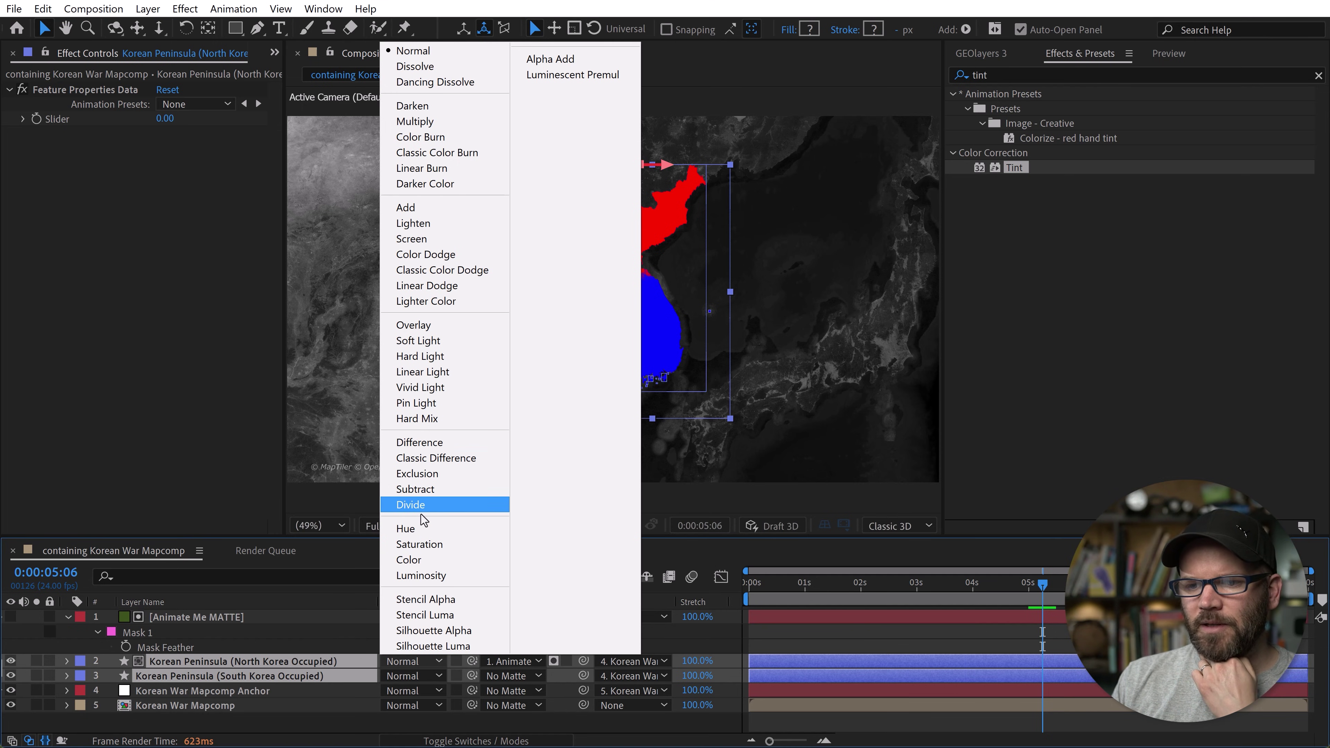
{"action": "left_click", "coordinate": [419, 560]}
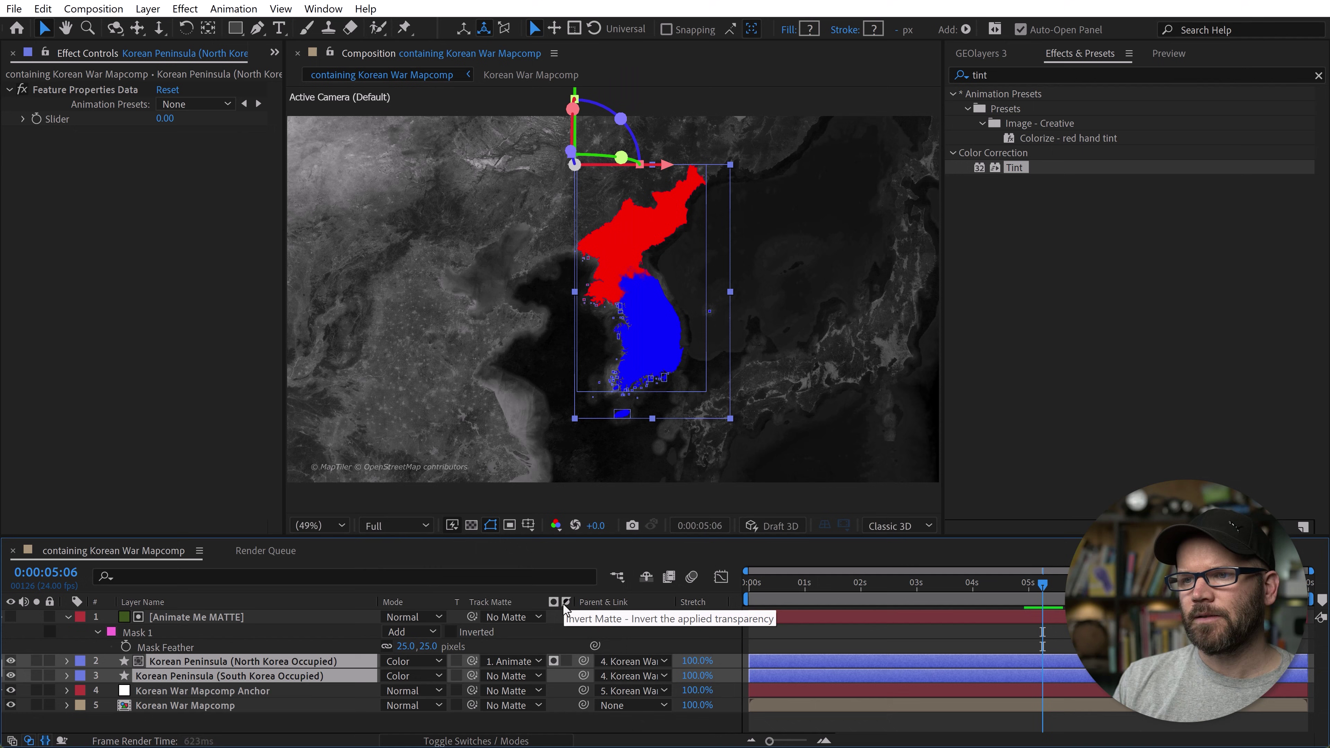
{"action": "key", "text": "grave"}
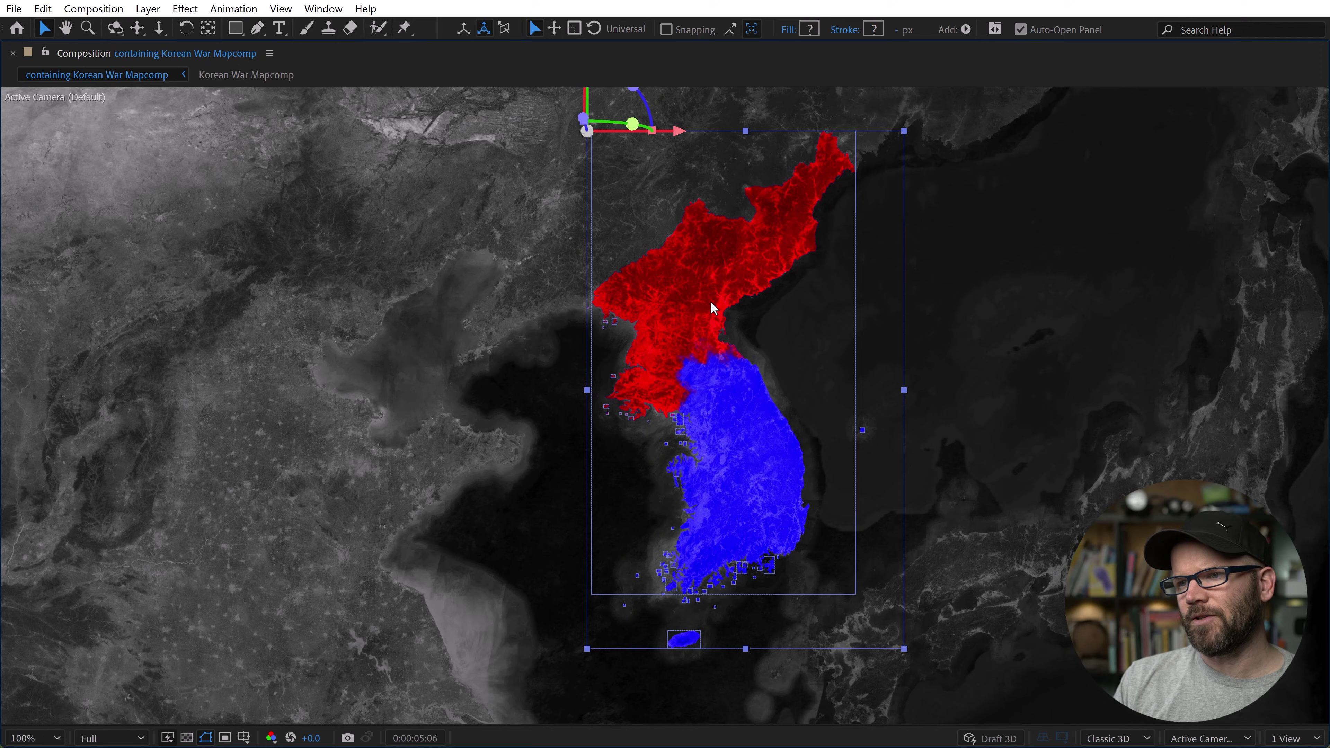
{"action": "key", "text": "grave"}
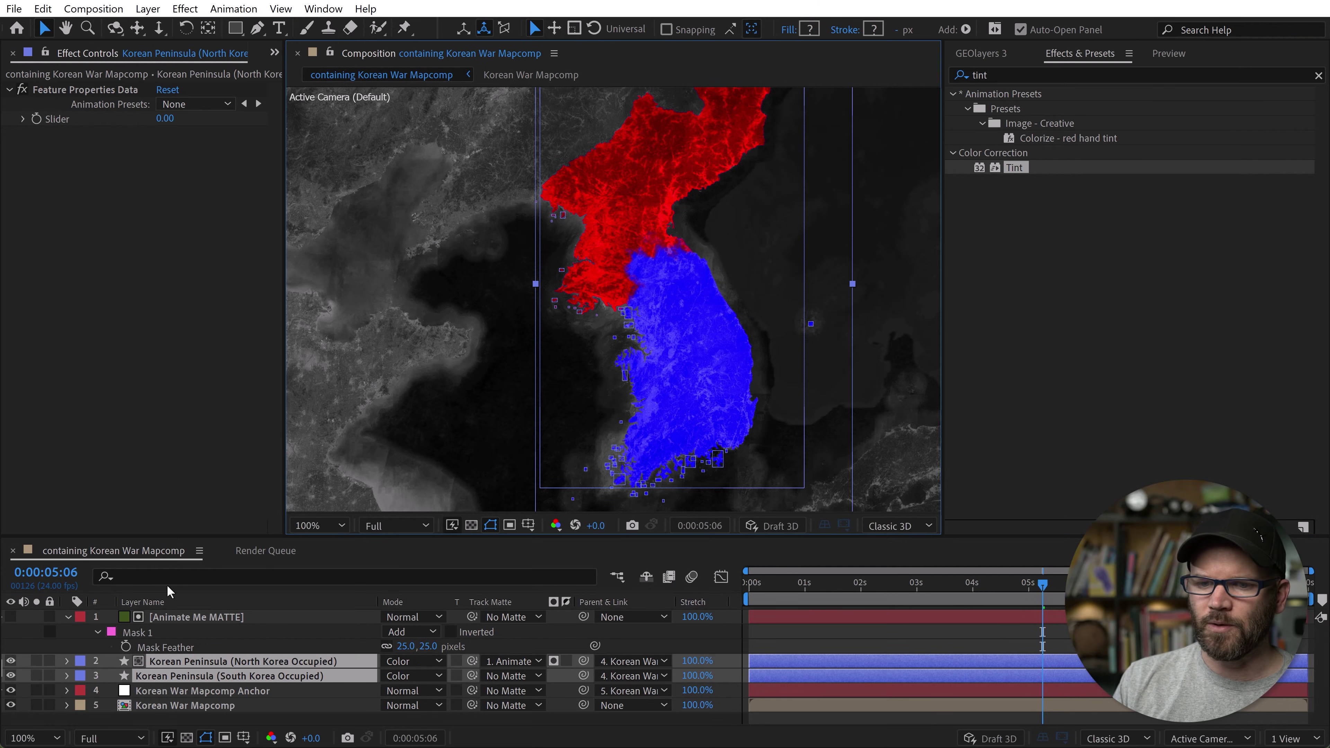
Switch both Korean Peninsula layers to Overlay and pan South Korea into view
{"action": "left_click", "coordinate": [407, 662]}
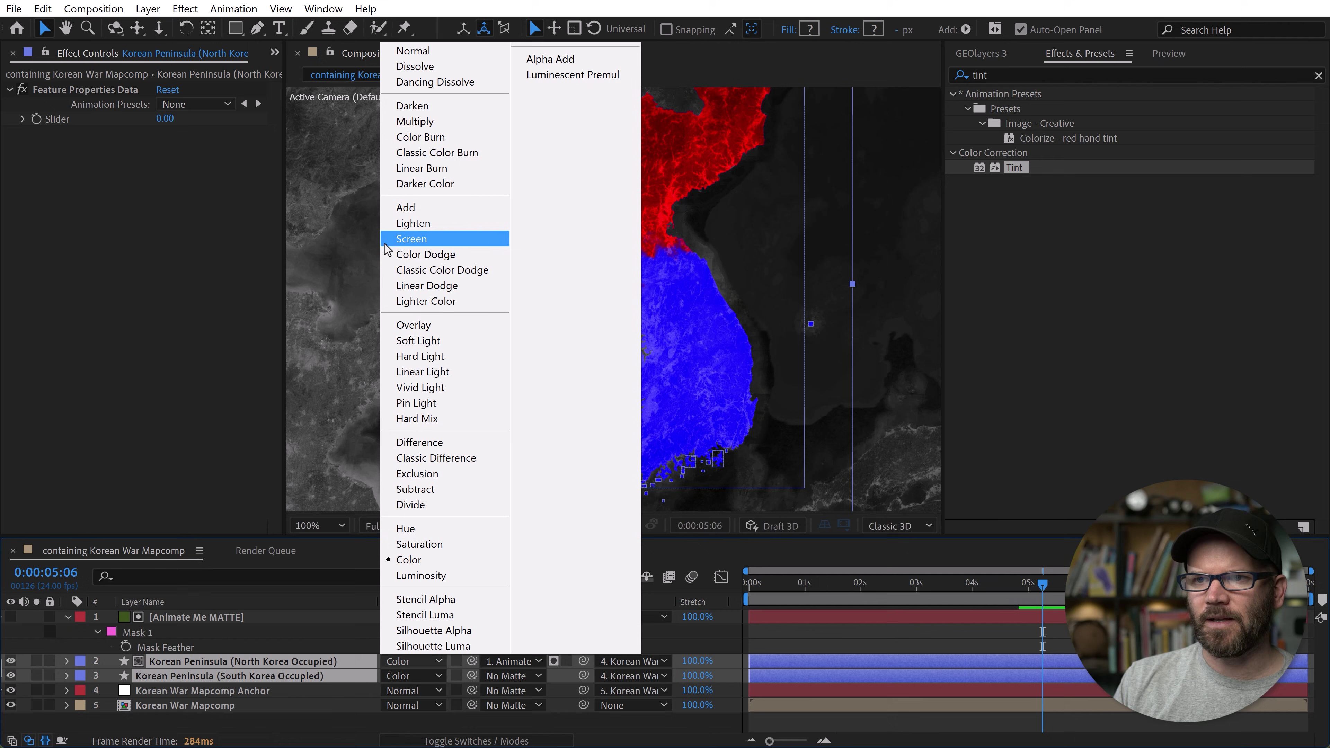
{"action": "left_click", "coordinate": [413, 326]}
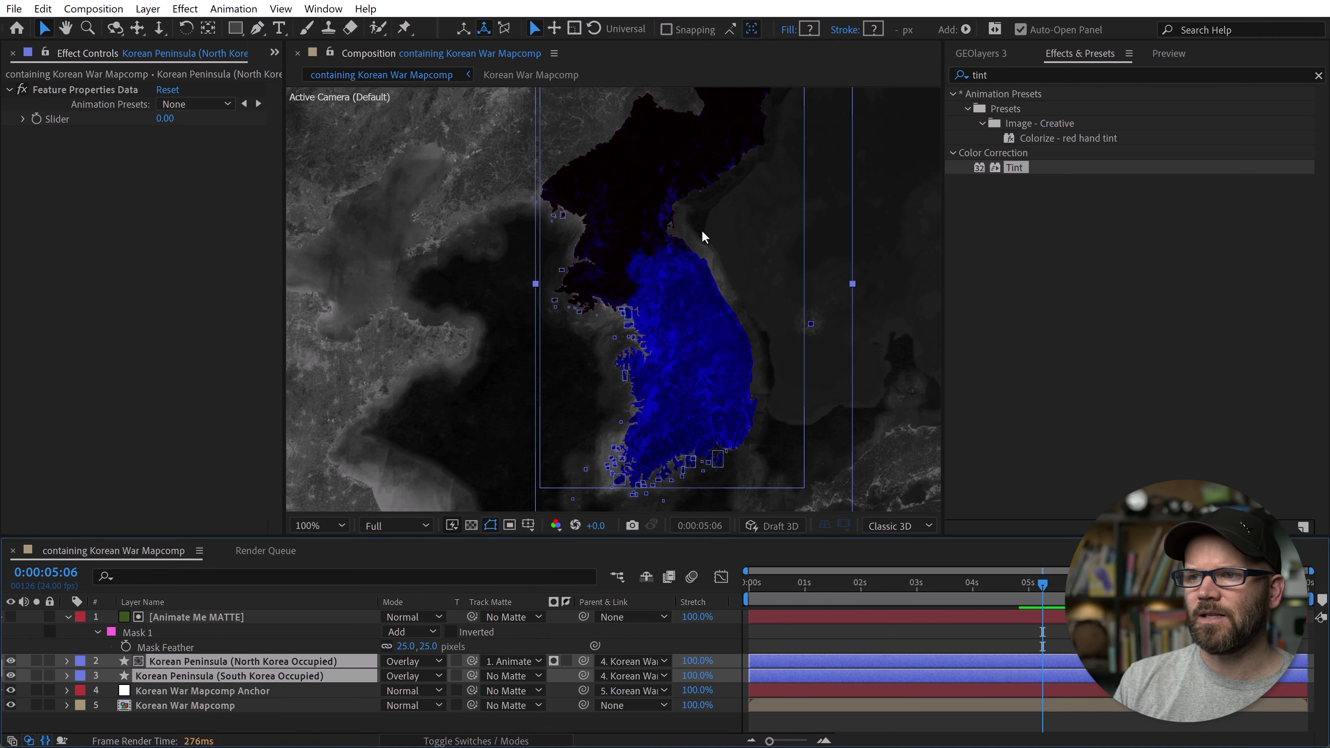
{"action": "key", "text": "space"}
{"action": "left_click_drag", "start_coordinate": [671, 297], "coordinate": [666, 306]}
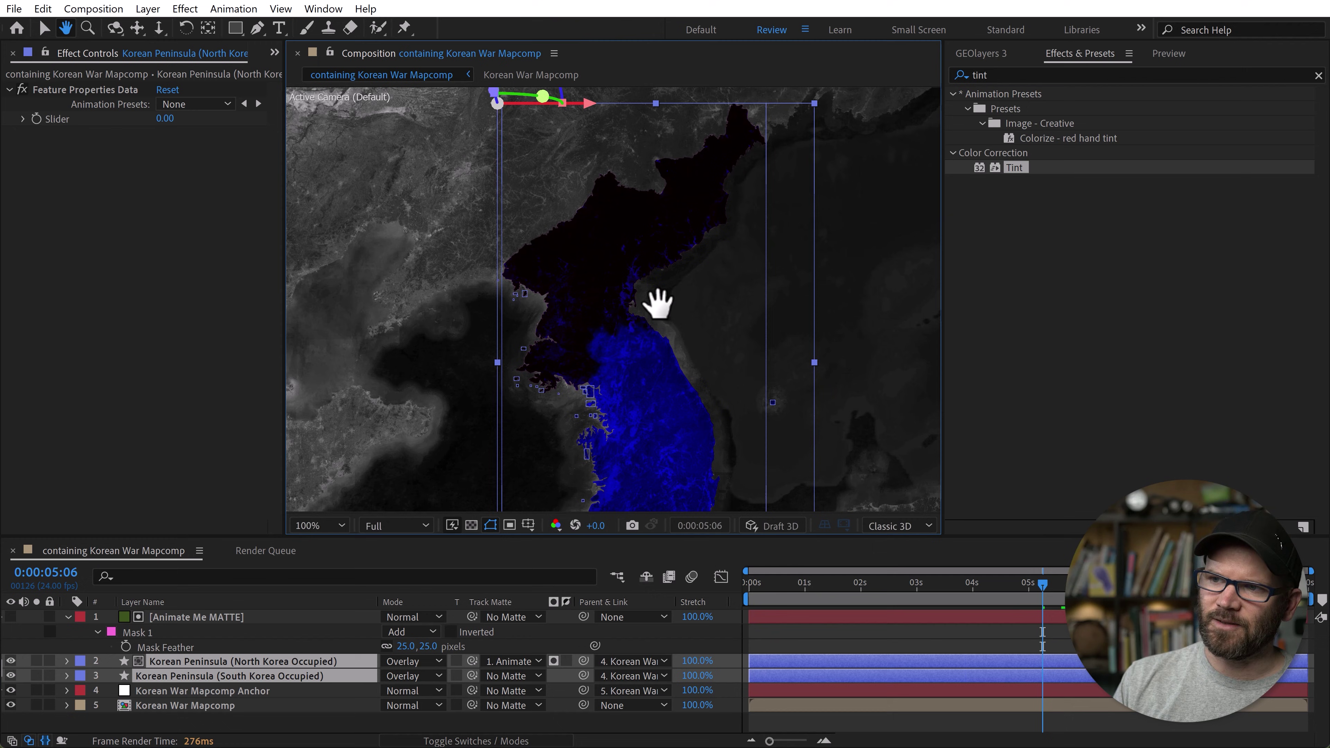
{"action": "left_click_drag", "start_coordinate": [658, 303], "coordinate": [638, 238]}
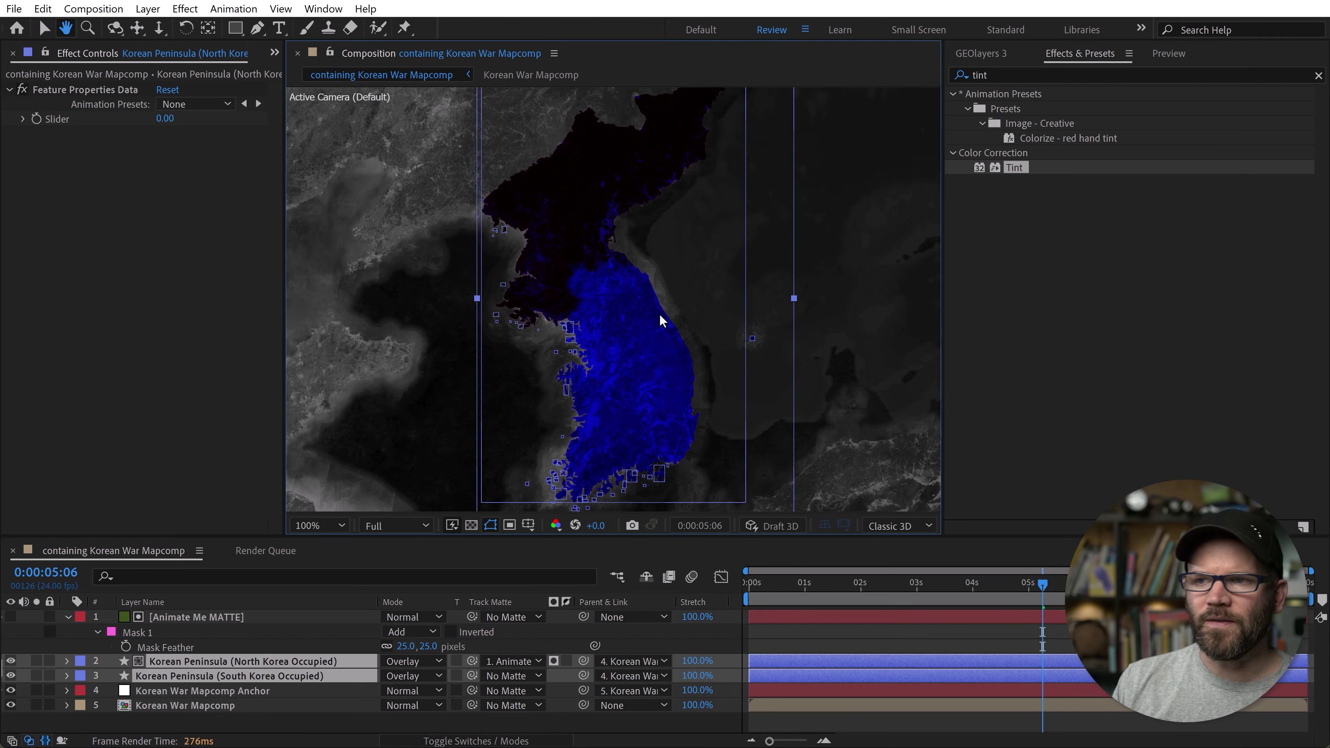
{"action": "key", "text": "v"}
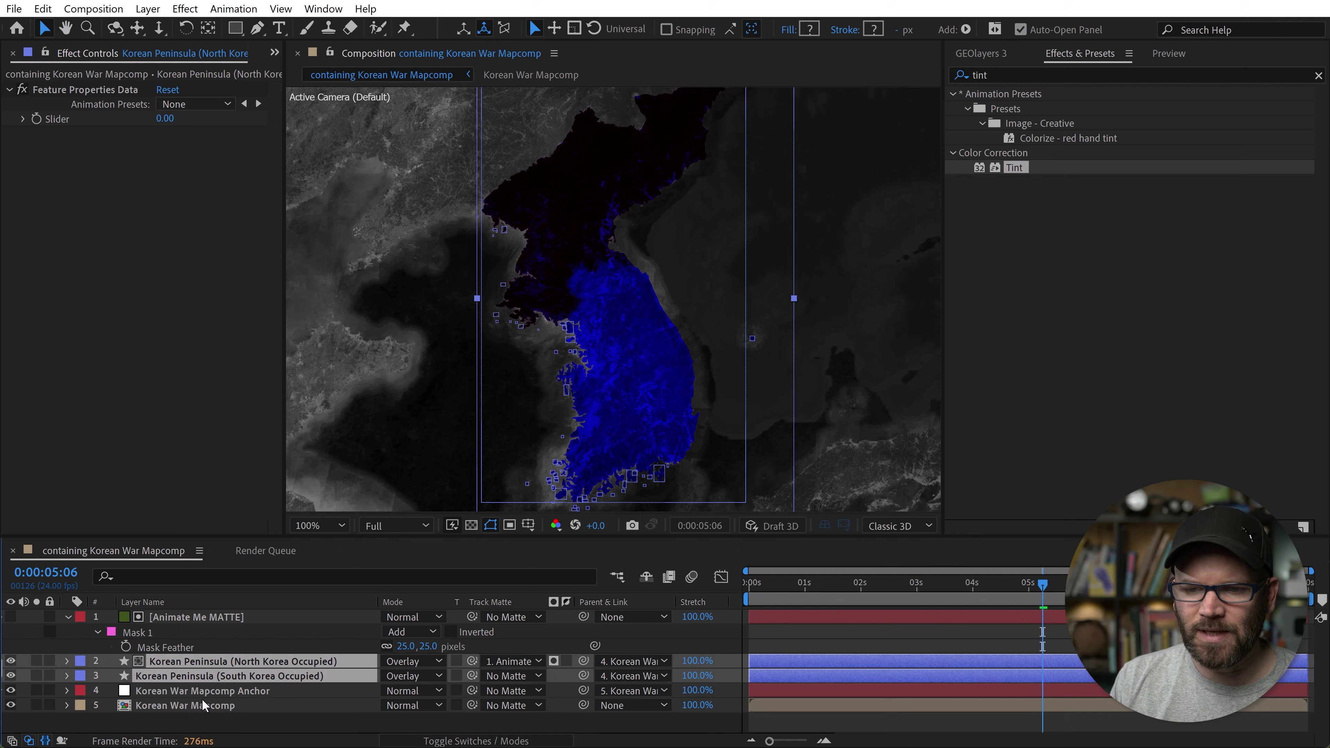
Set South Korea Occupied's track matte to Animate Me MATTE, inverted, and collapse the matte layer
{"action": "left_click", "coordinate": [205, 681]}
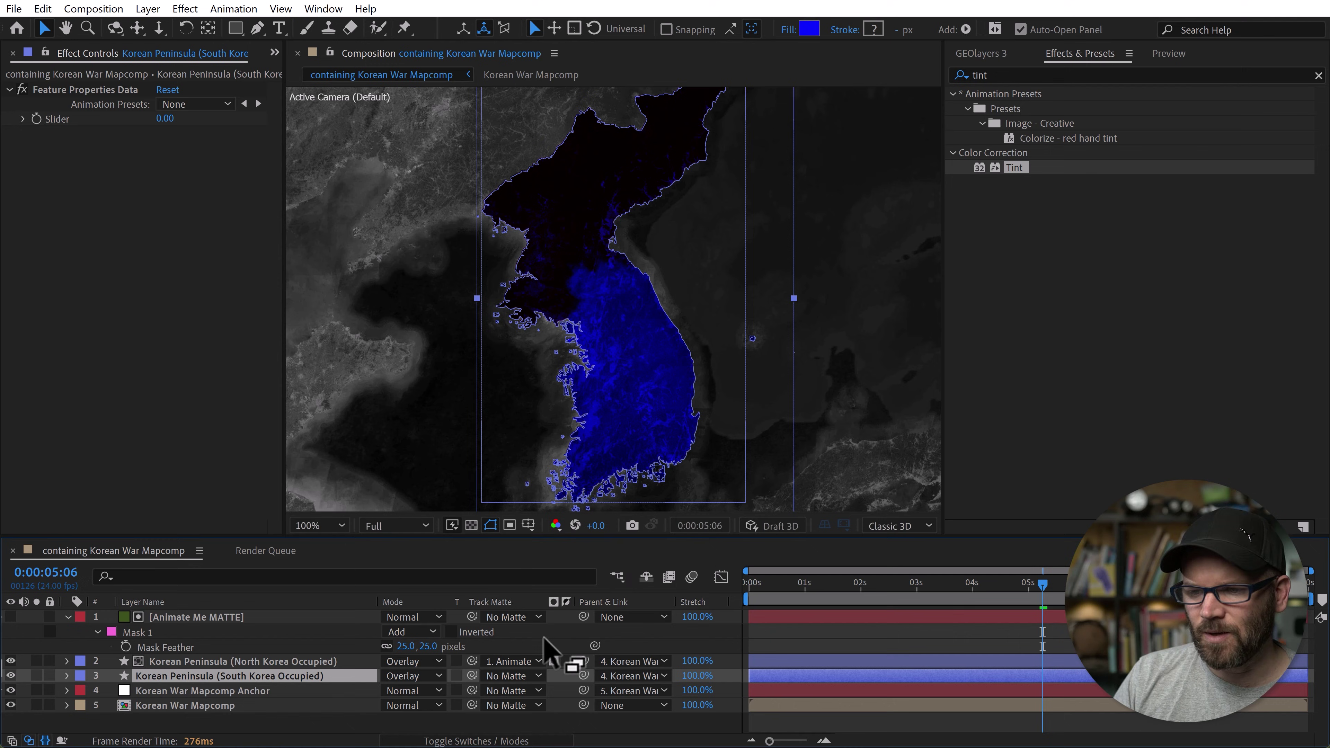
{"action": "left_click_drag", "start_coordinate": [472, 676], "coordinate": [199, 617]}
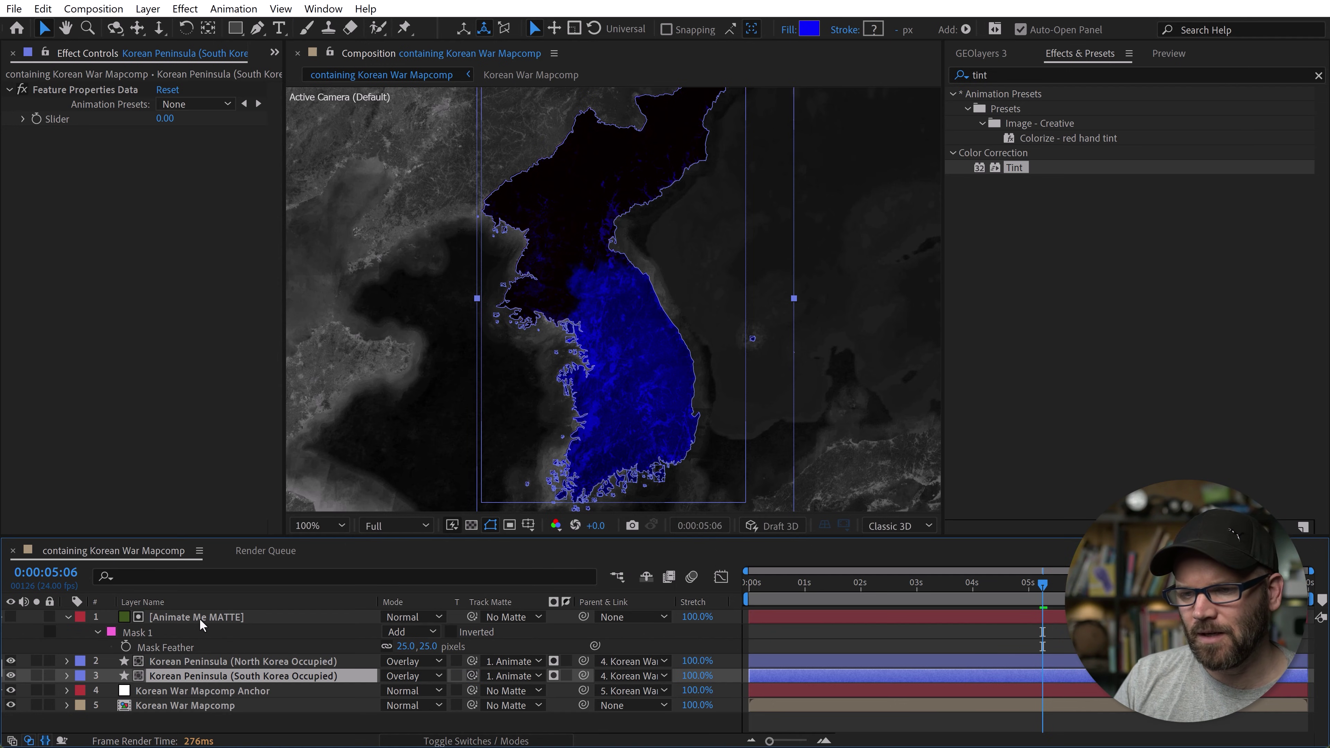
{"action": "left_click", "coordinate": [565, 676]}
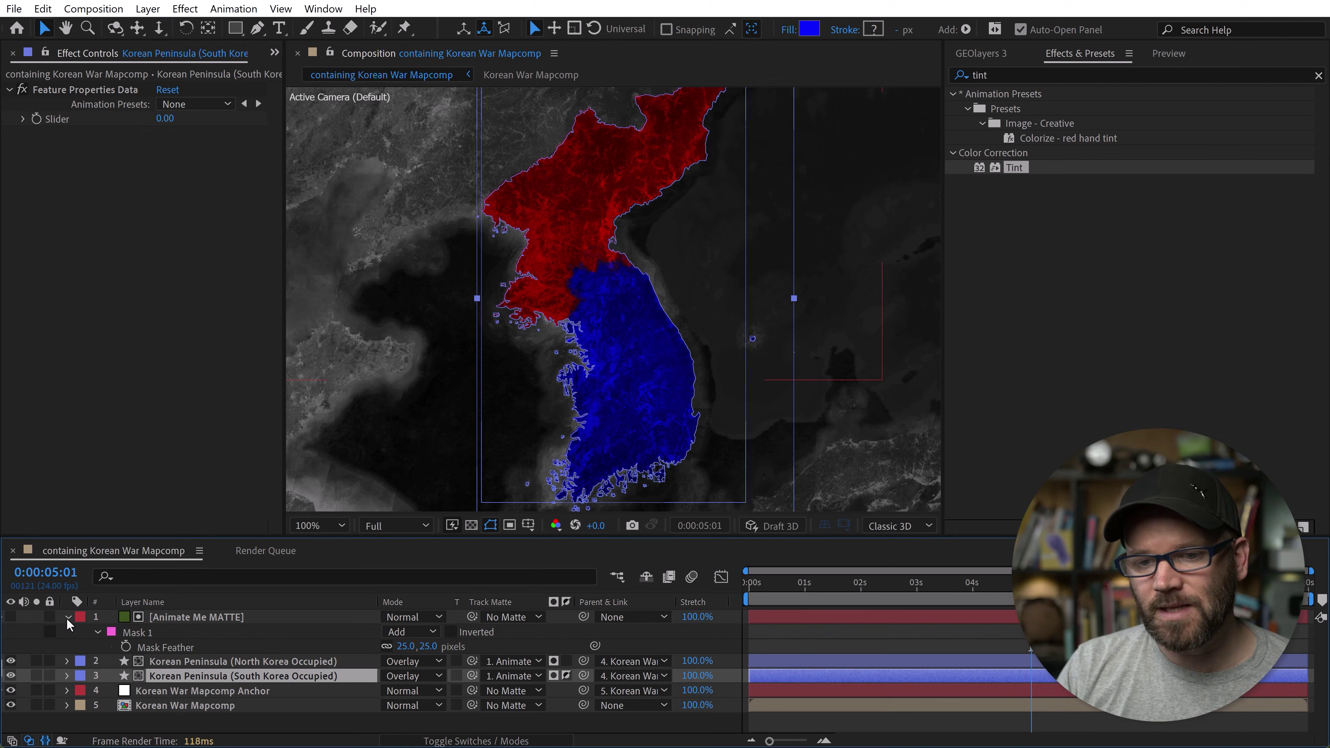
{"action": "left_click", "coordinate": [67, 618]}
{"action": "left_click", "coordinate": [891, 583]}
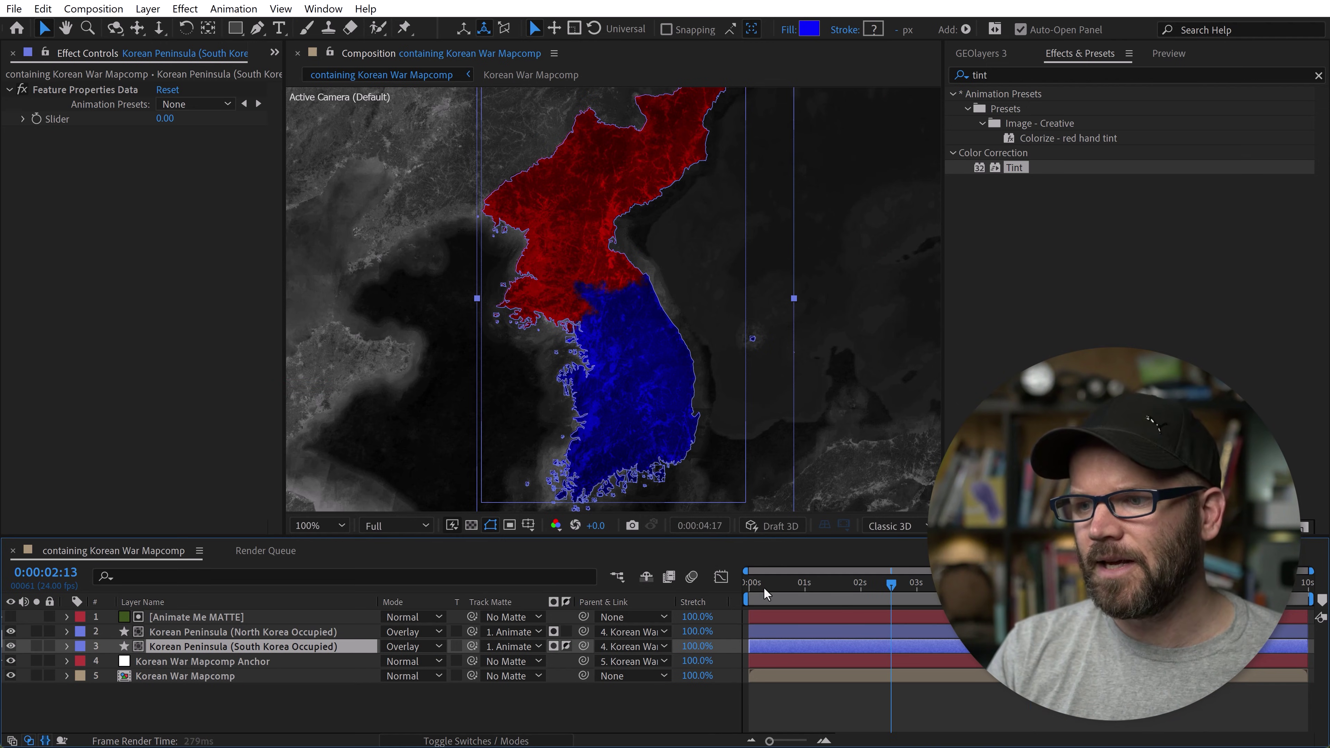
{"action": "left_click", "coordinate": [771, 583]}
{"action": "key", "text": "alt+/"}
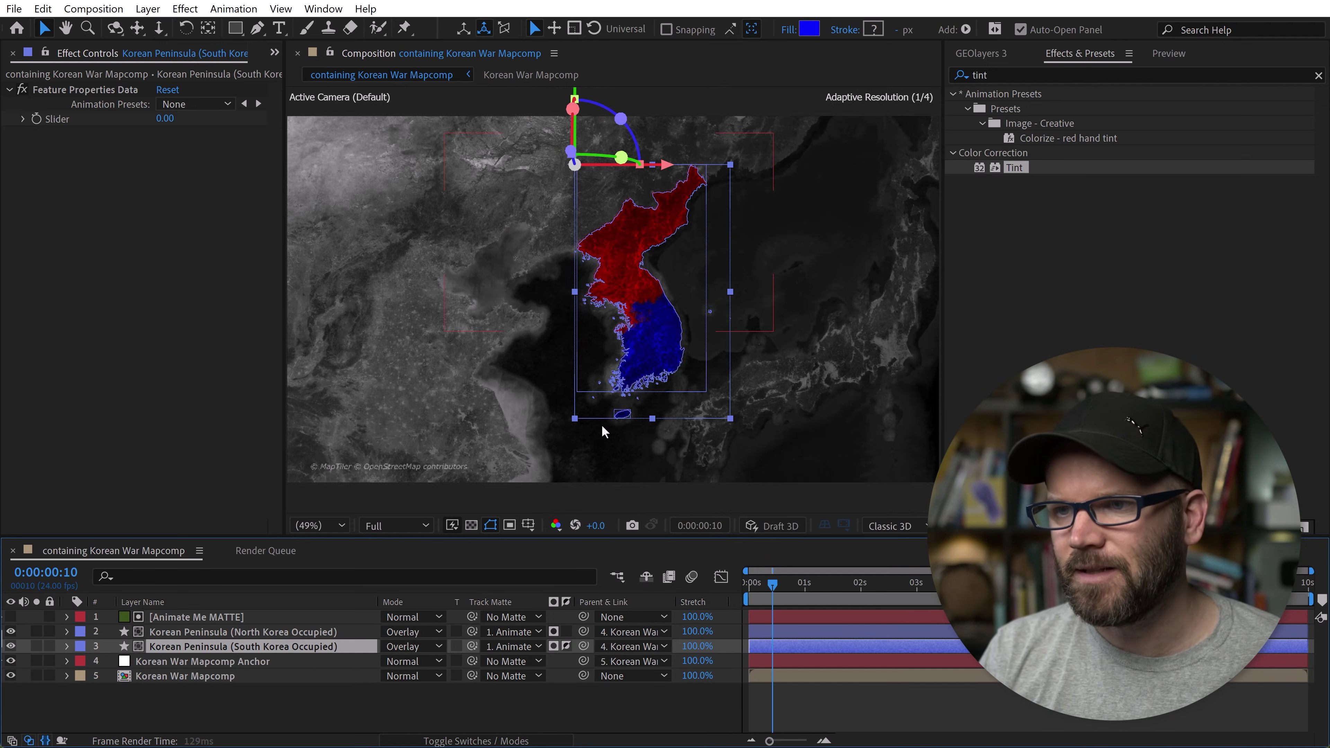
{"action": "left_click", "coordinate": [490, 525]}
{"action": "key", "text": "space"}
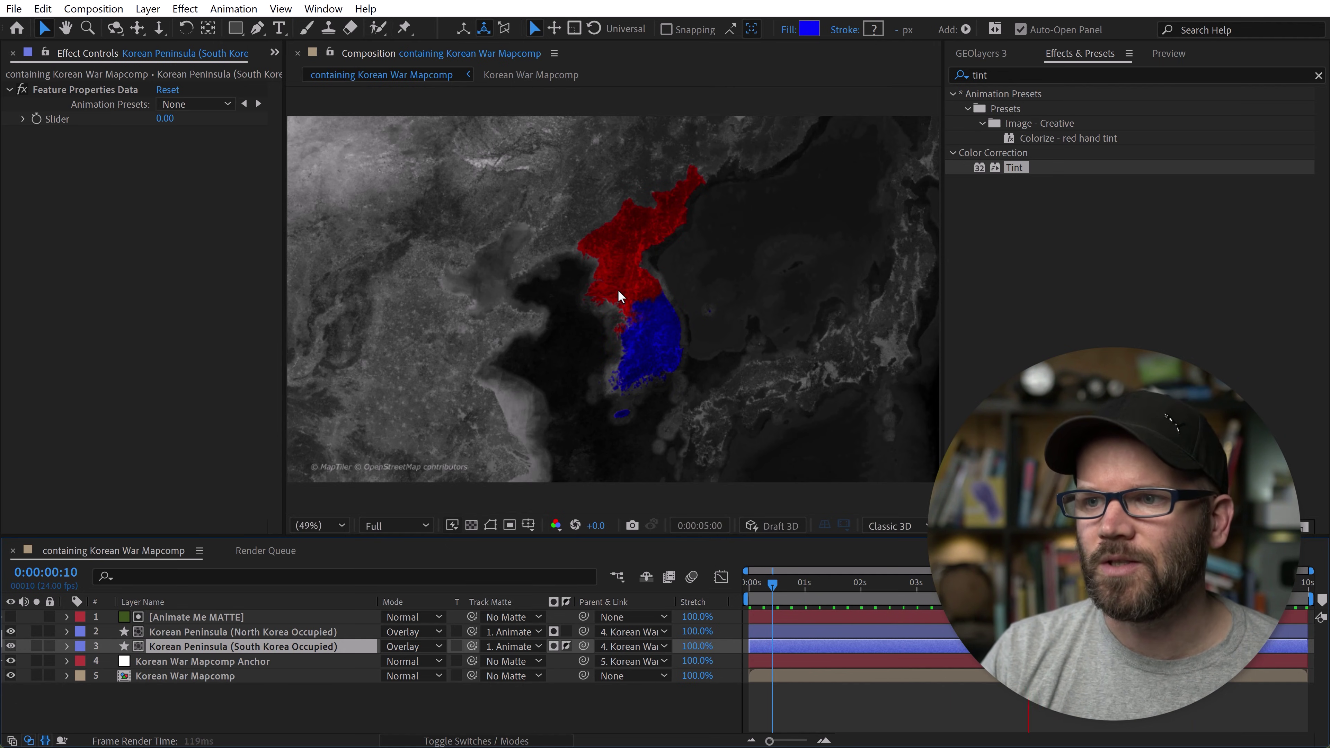
{"action": "key", "text": "space"}
{"action": "scroll", "coordinate": [639, 289], "scroll_direction": "up", "scroll_amount": 2}
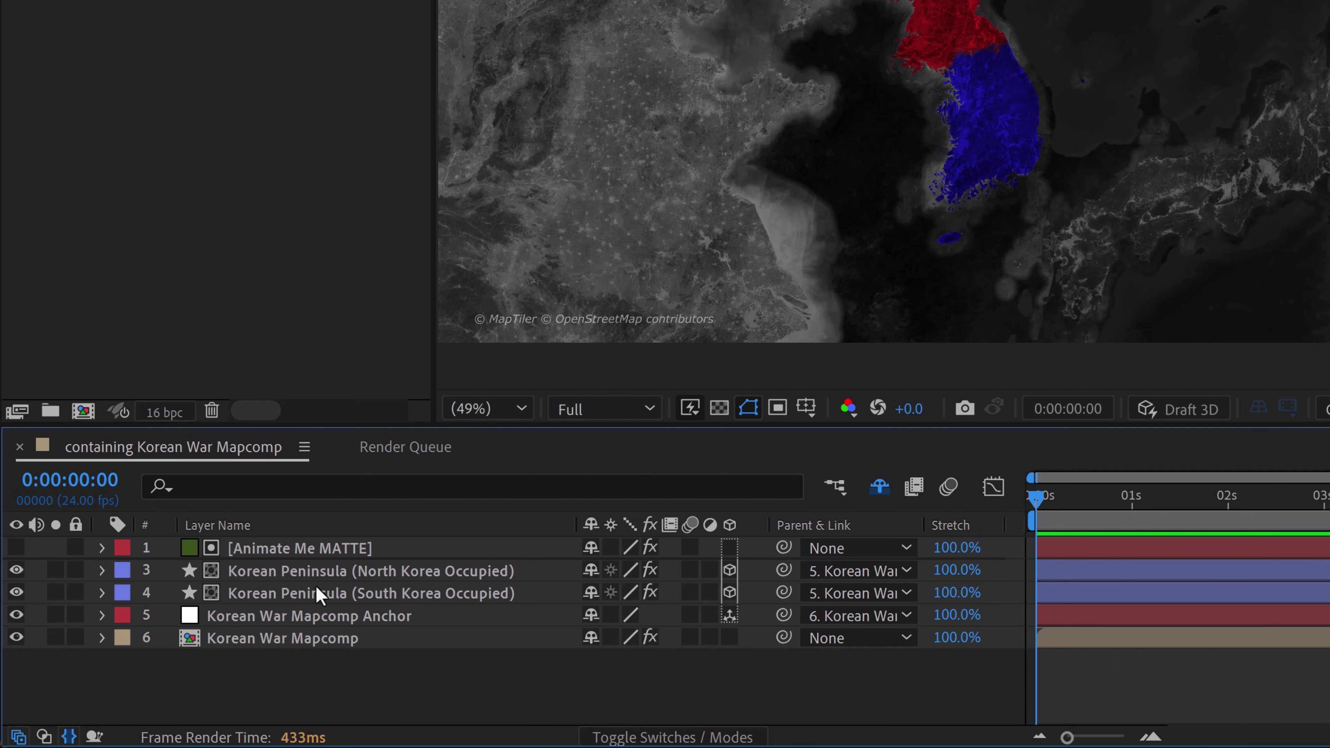
Link Animate Me MATTE's parent to Korean War Mapcomp Anchor and turn on its 3D switch
{"action": "left_click", "coordinate": [288, 550]}
{"action": "left_click", "coordinate": [282, 550]}
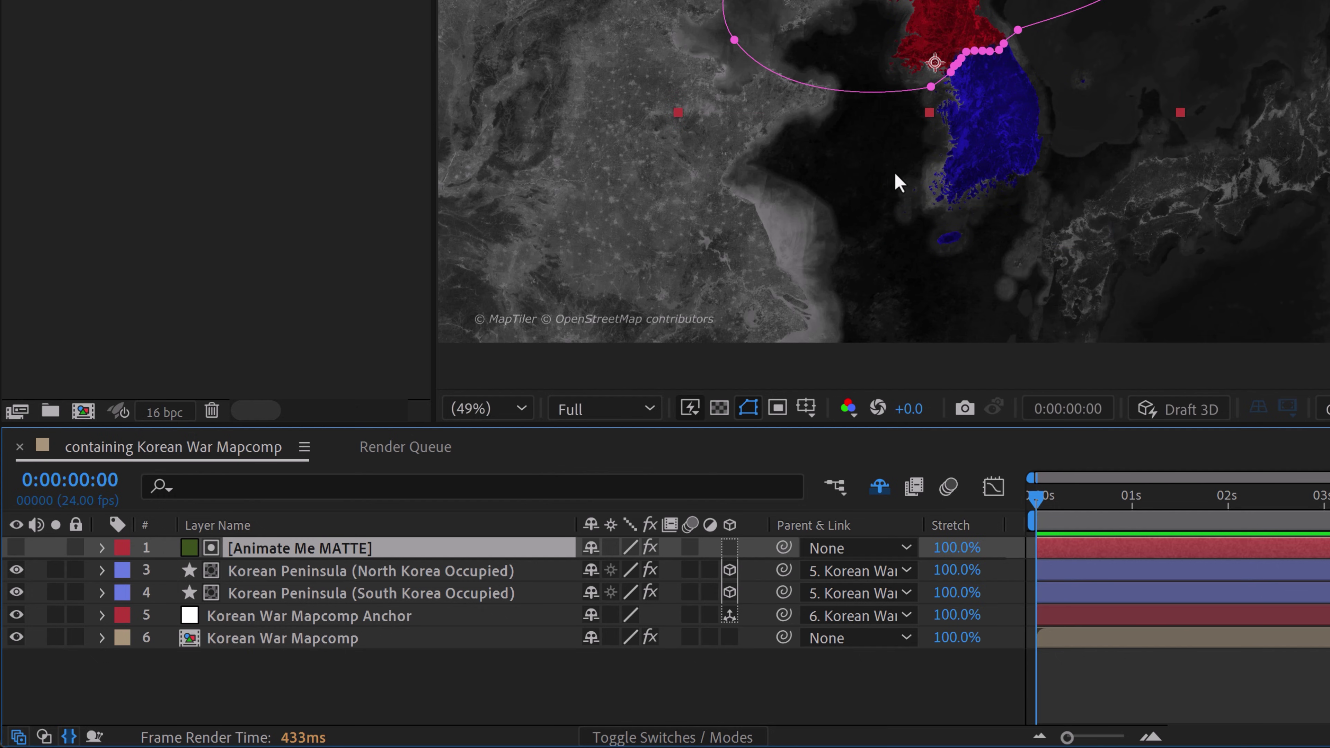
{"action": "left_click_drag", "start_coordinate": [783, 547], "coordinate": [353, 617]}
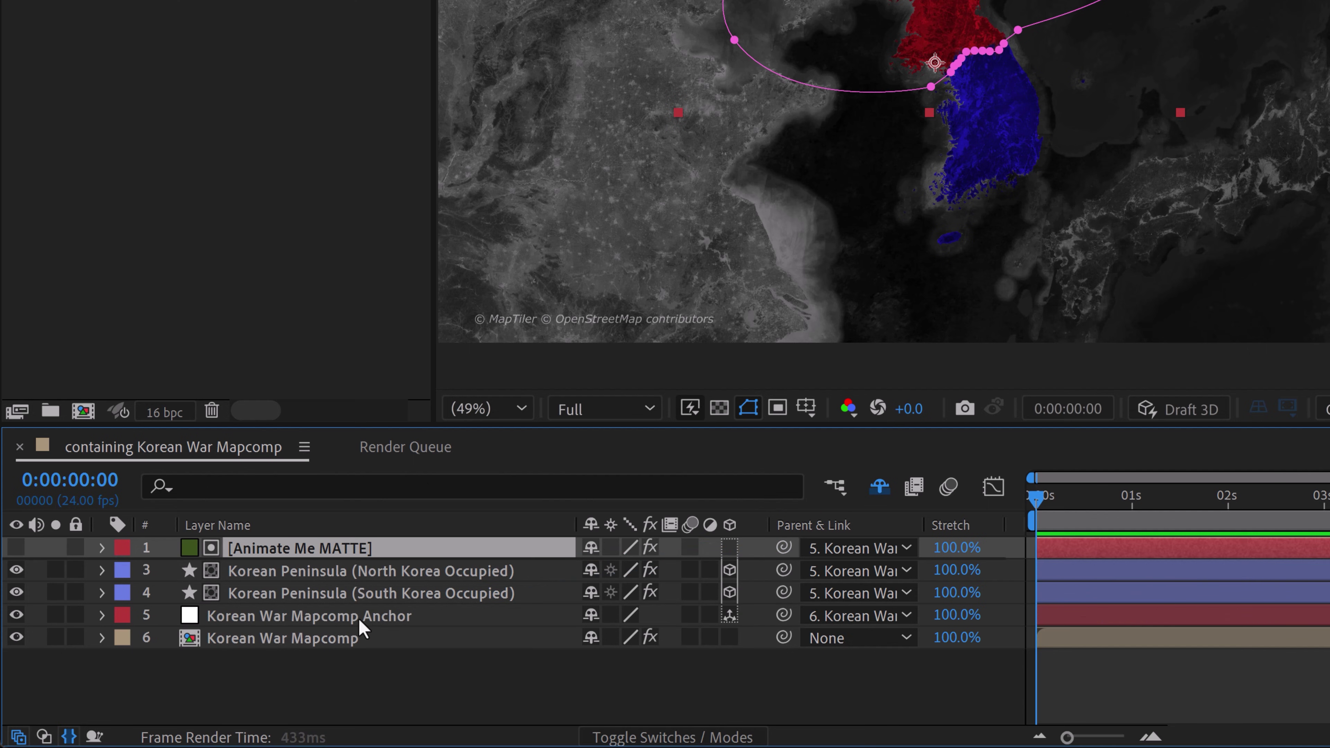
{"action": "left_click", "coordinate": [729, 548]}
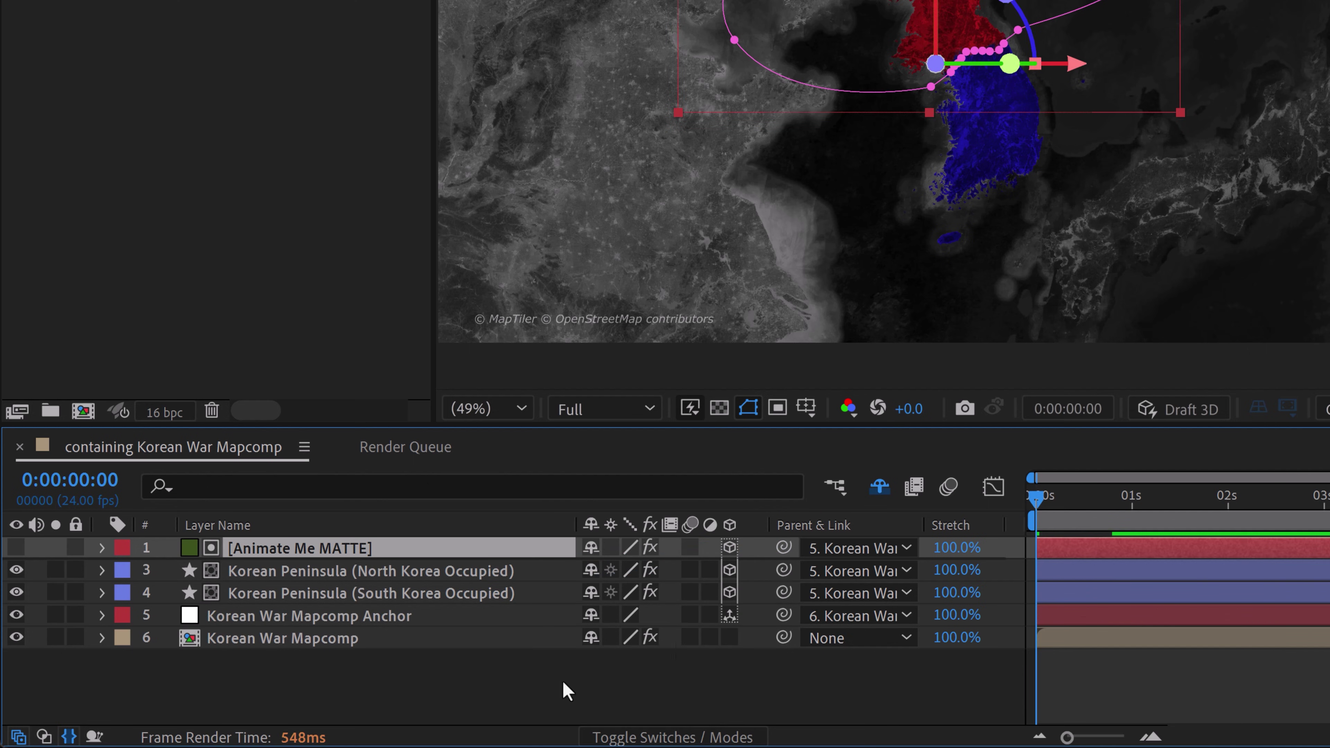
{"action": "left_click", "coordinate": [454, 681]}
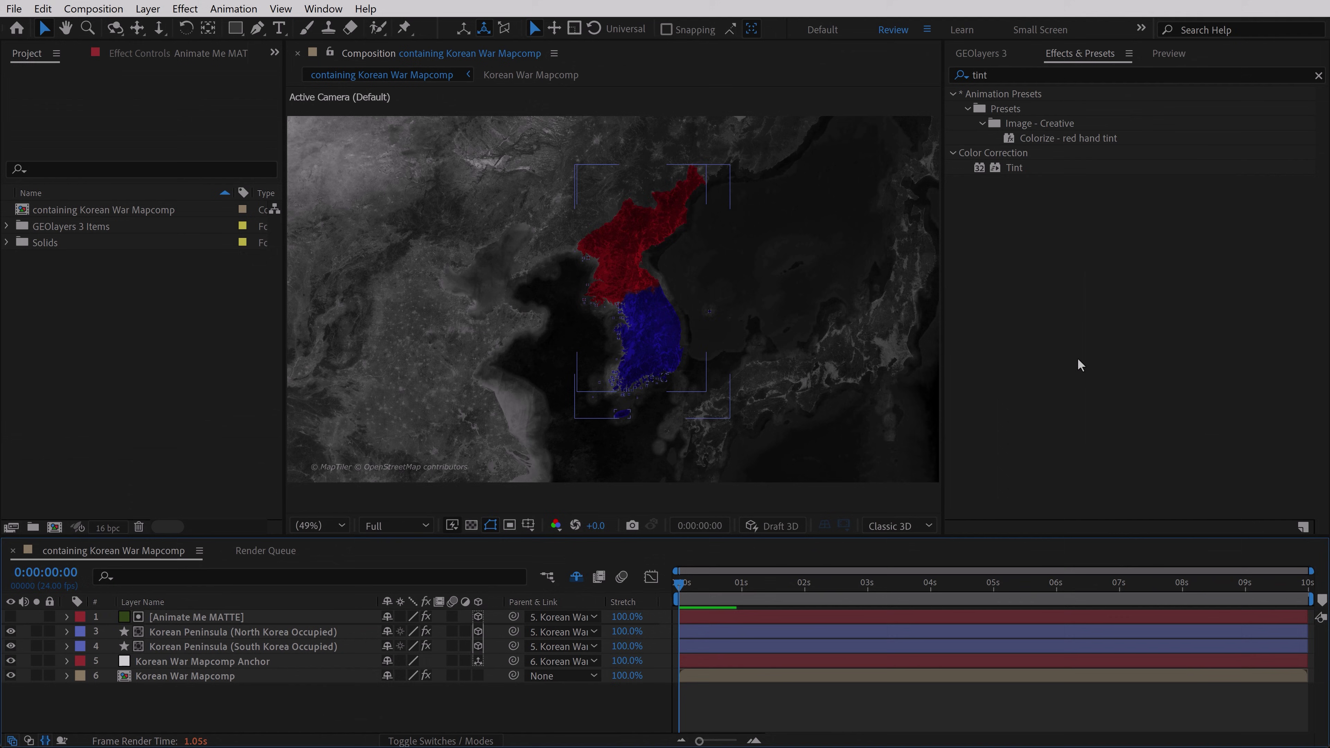